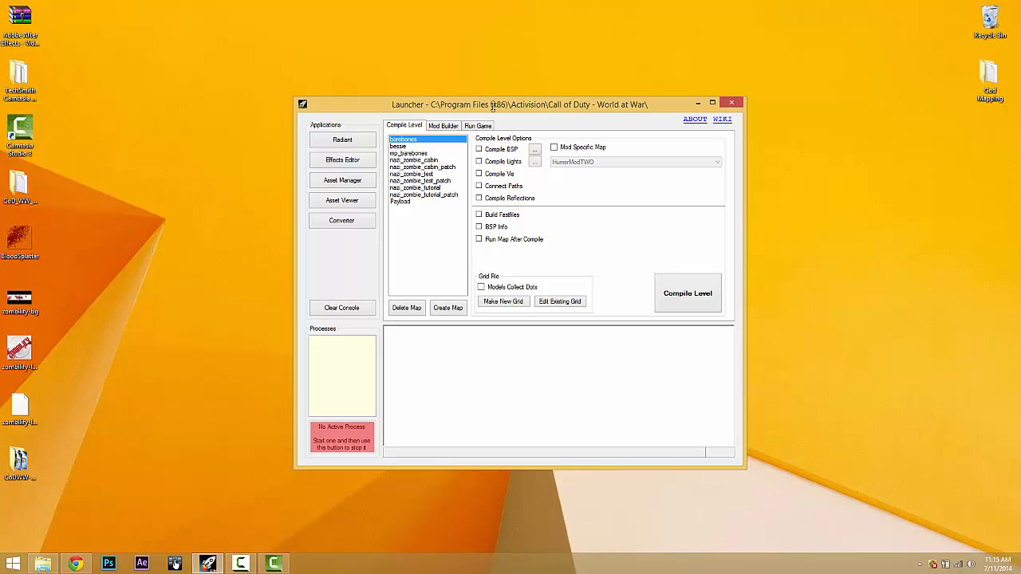
# Run the Generator application from the Script Placer 1.3 folder as administrator.
pyautogui.click(43, 564)
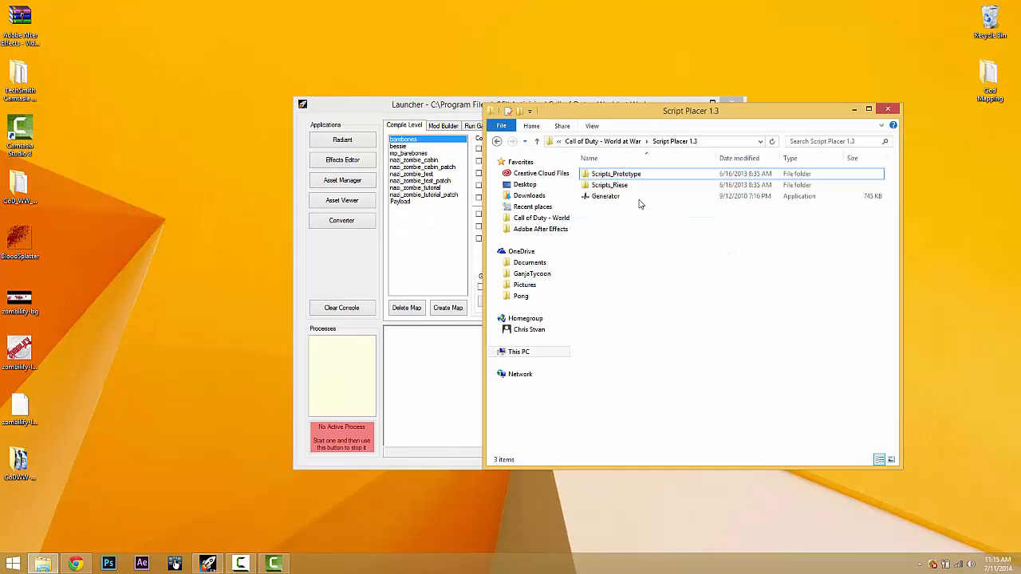
pyautogui.moveTo(666, 115); pyautogui.dragTo(499, 130)
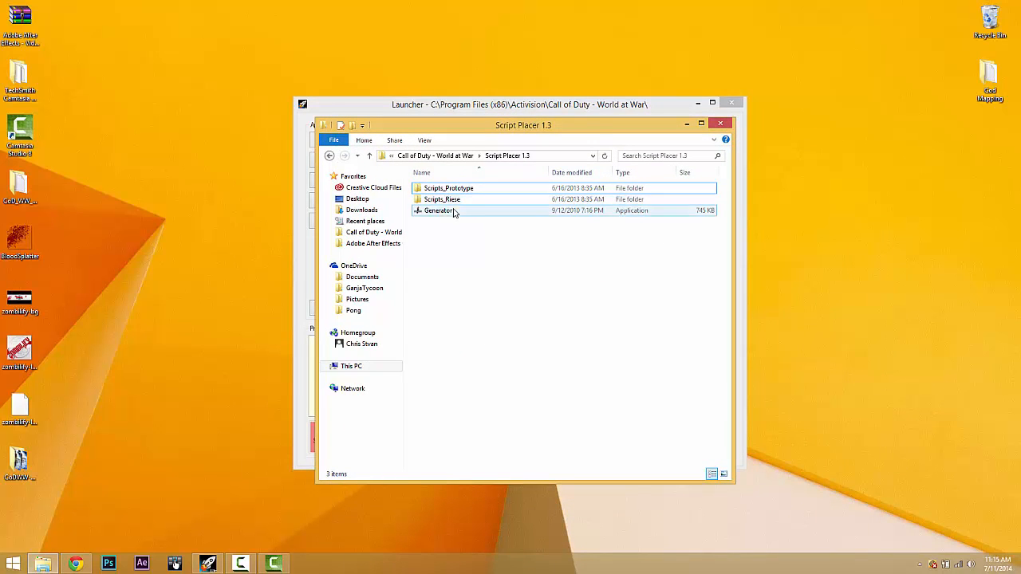
pyautogui.rightClick(437, 211)
pyautogui.click(466, 240)
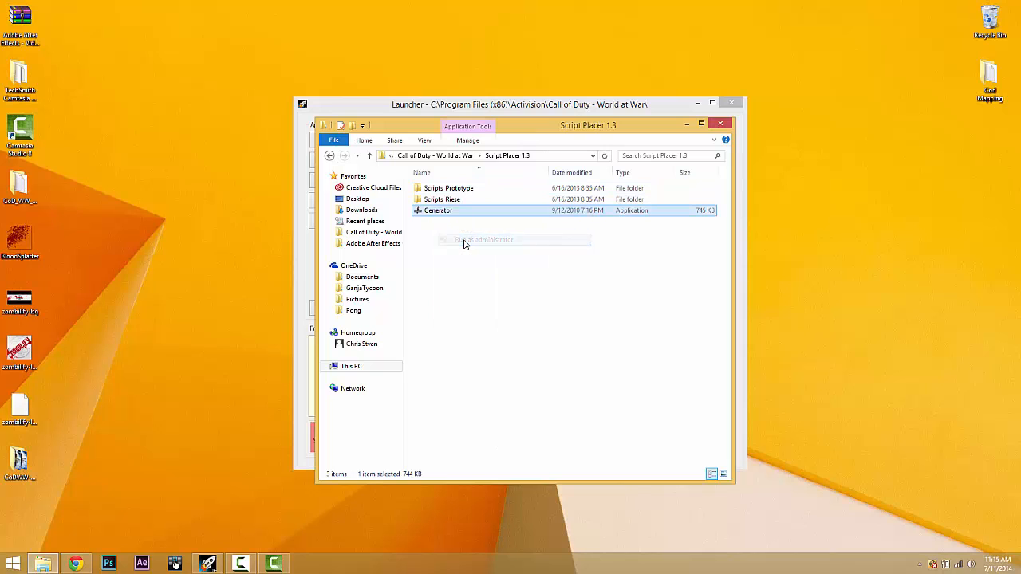
# Generate the scripts for a map named youtube with the Riese option in Script Placer and close the tool.
pyautogui.moveTo(184, 107); pyautogui.dragTo(512, 241)
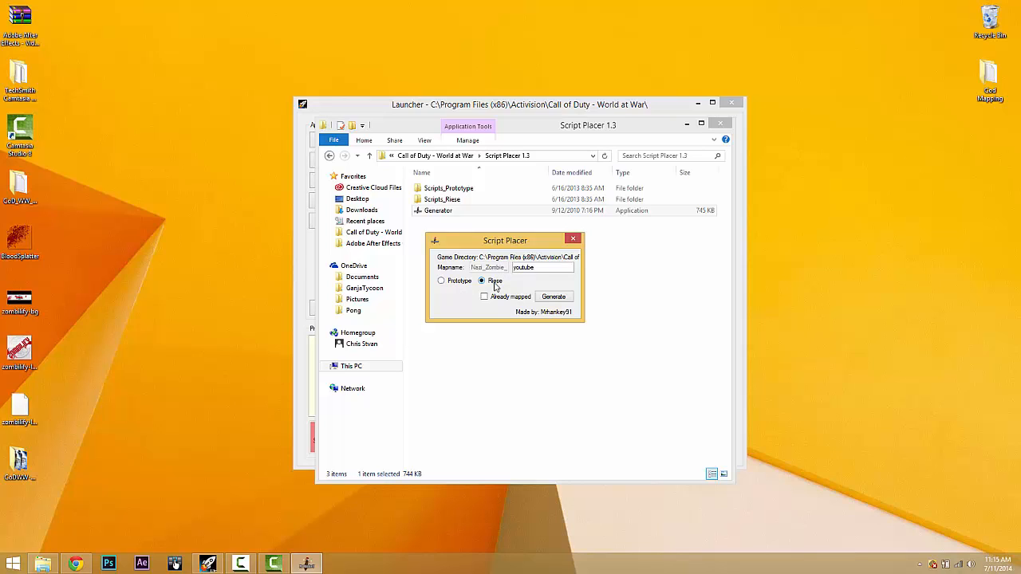
pyautogui.click(561, 300)
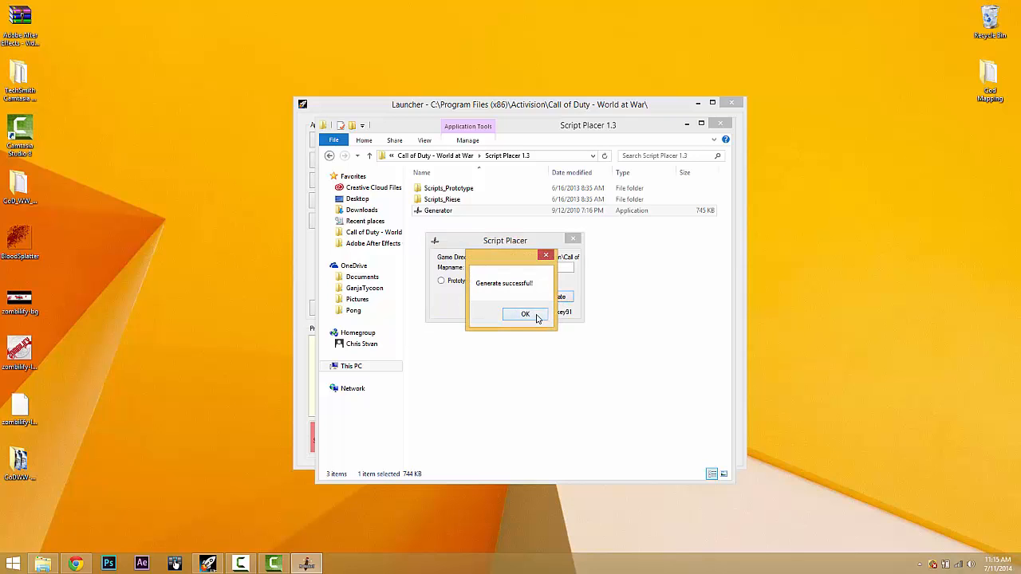
pyautogui.click(527, 314)
pyautogui.click(573, 238)
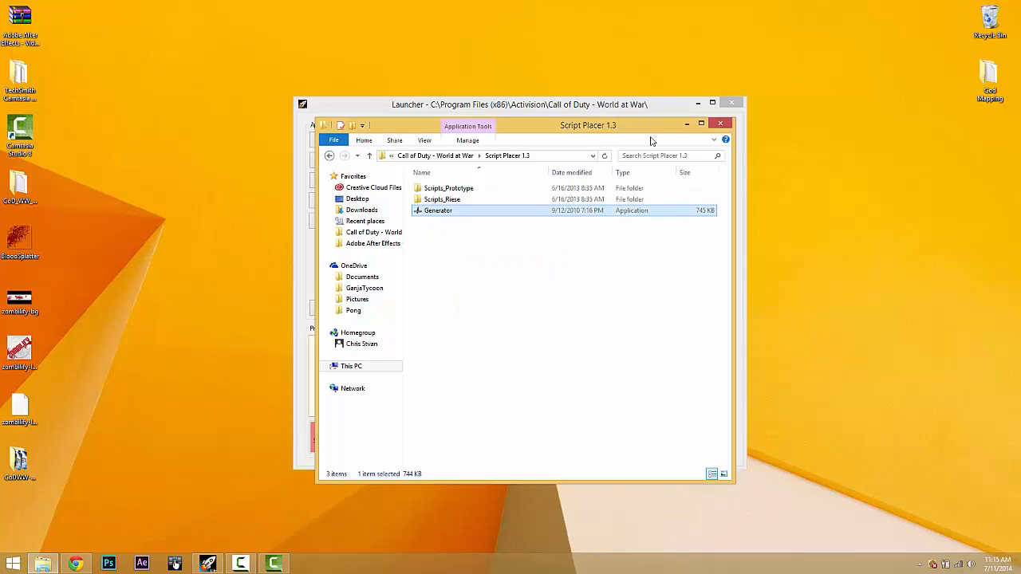
# Open the maps folder inside mods\nazi_zombie_youtube in the Call of Duty - World at War directory.
pyautogui.moveTo(317, 153); pyautogui.dragTo(169, 154)
pyautogui.click(445, 156)
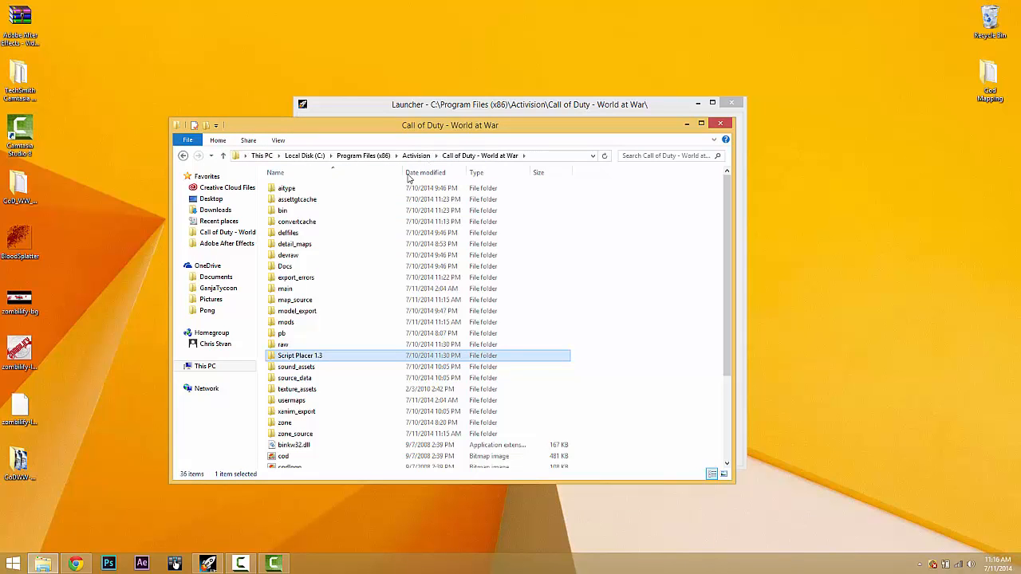
pyautogui.doubleClick(303, 323)
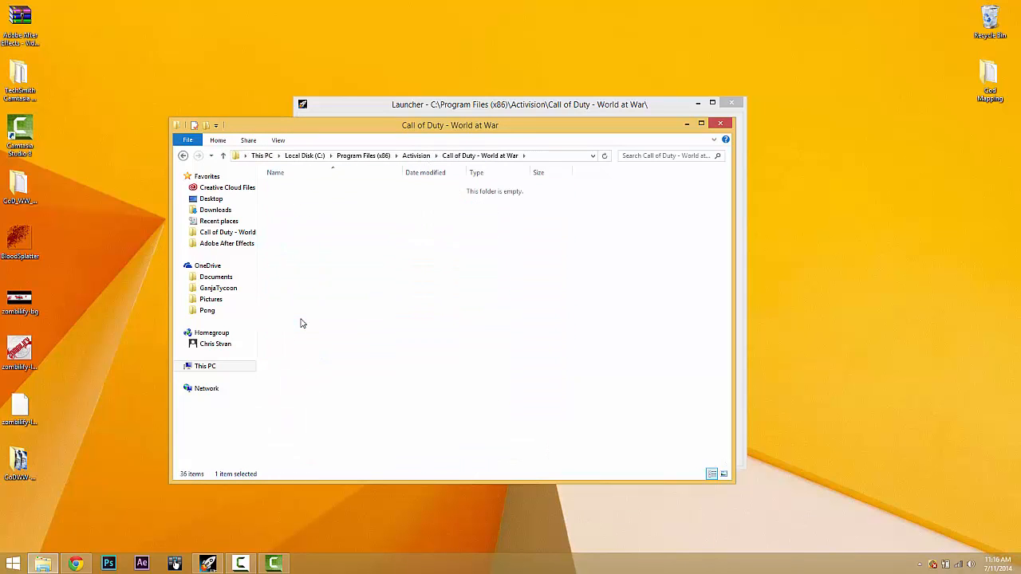
pyautogui.click(333, 233)
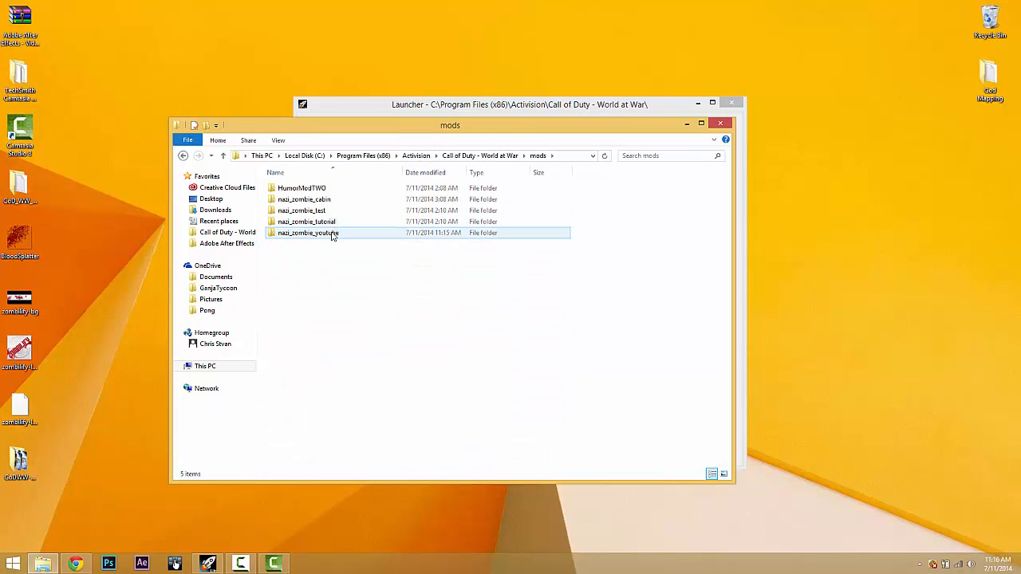
pyautogui.doubleClick(311, 233)
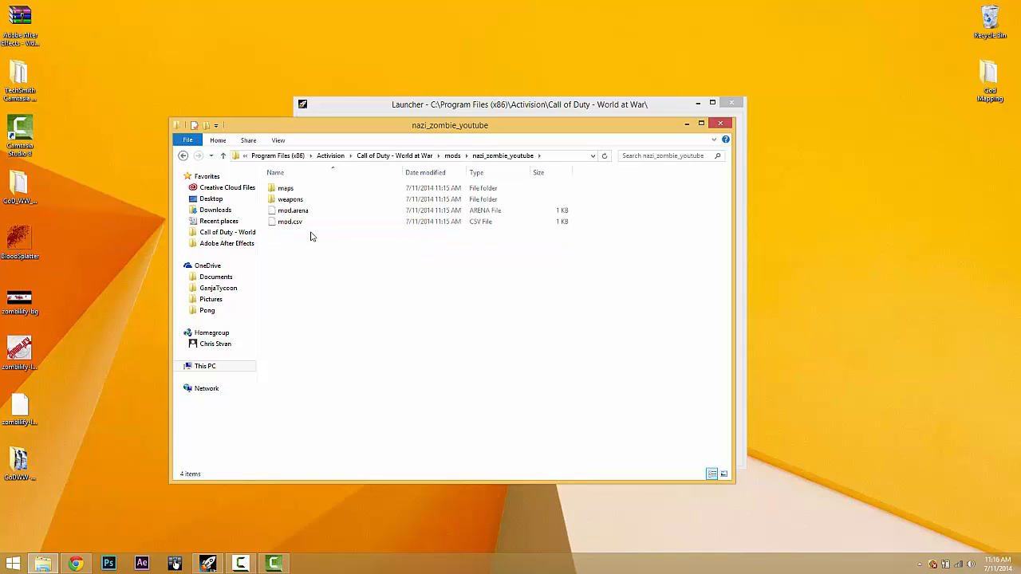
pyautogui.doubleClick(295, 189)
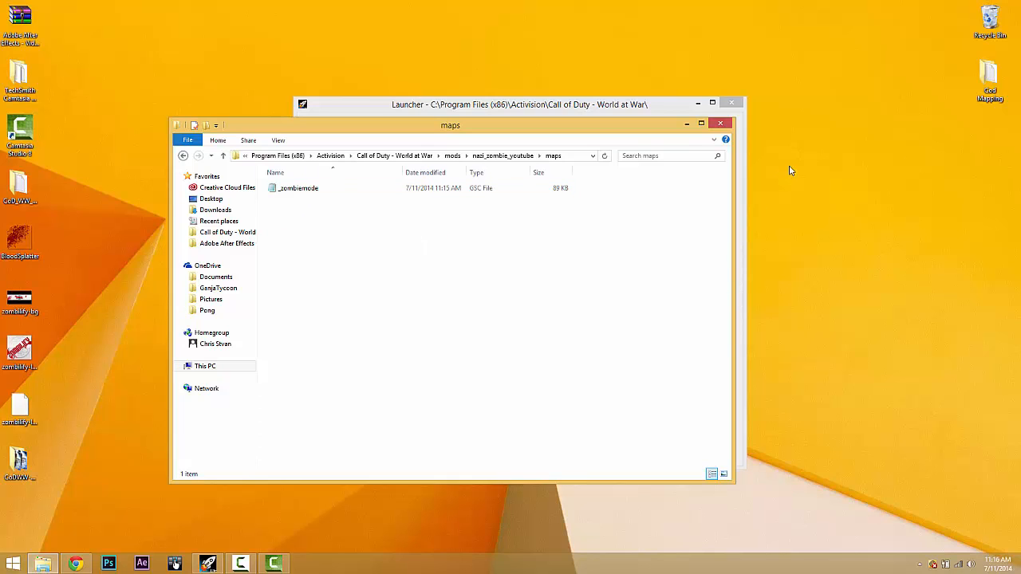
# Open the backups folder of Cod Mapping beside the maps window and create a folder named youtube in it.
pyautogui.click(986, 80)
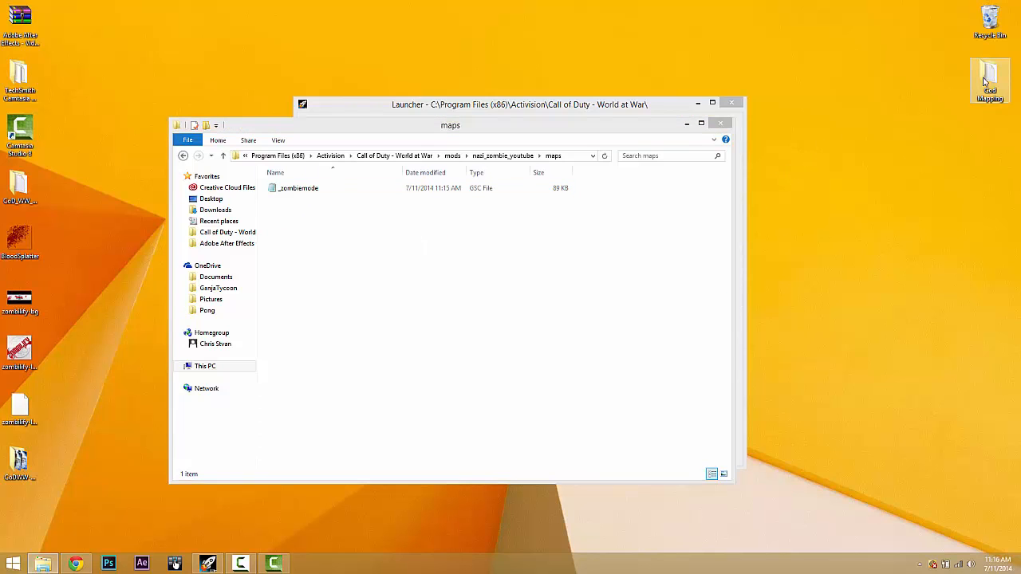
pyautogui.doubleClick(985, 79)
pyautogui.moveTo(426, 141); pyautogui.dragTo(746, 141)
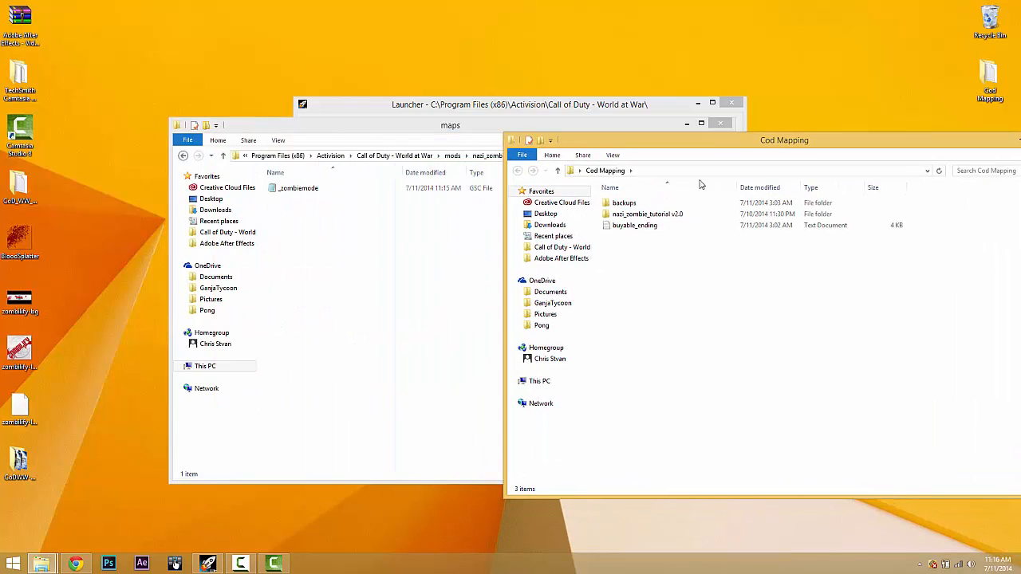
pyautogui.doubleClick(623, 202)
pyautogui.rightClick(647, 261)
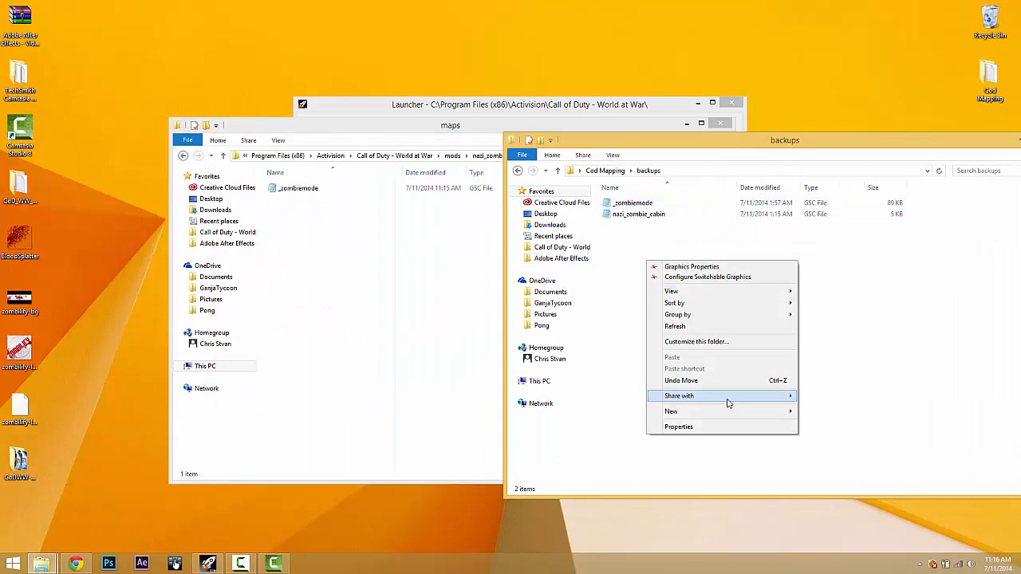
pyautogui.moveTo(740, 417)
pyautogui.click(822, 411)
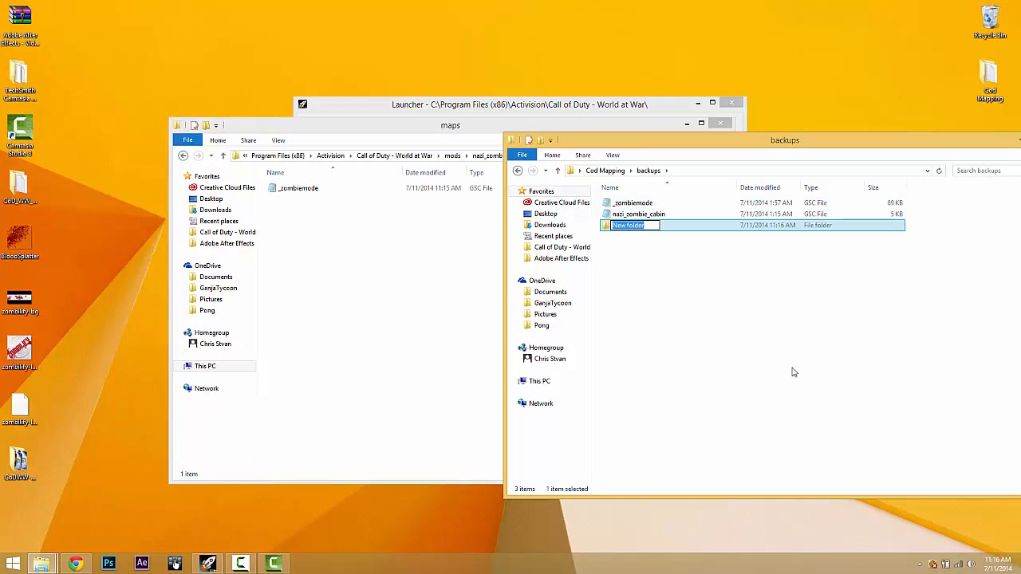
pyautogui.write('youtube')
pyautogui.press('Return')
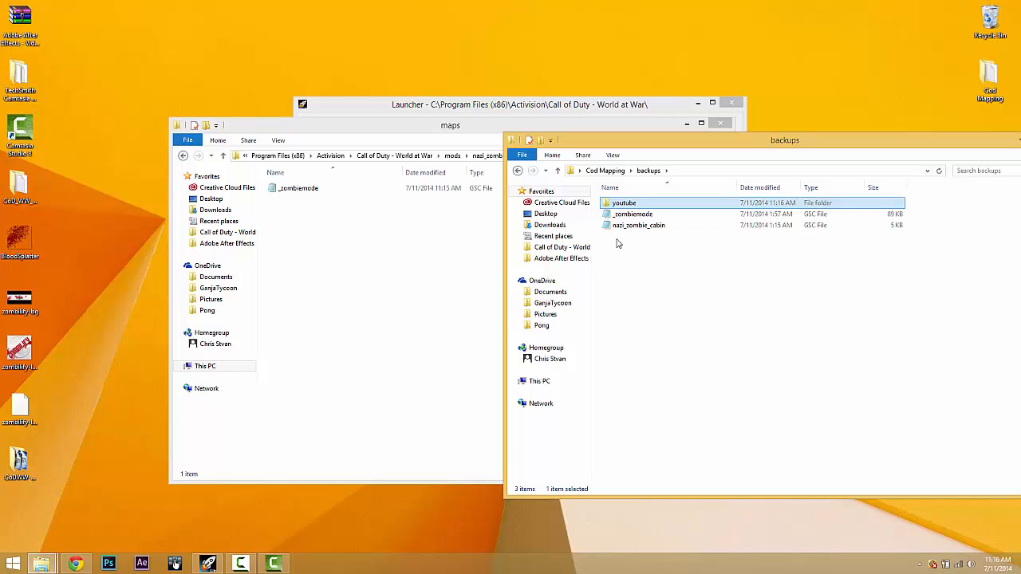
# Create a folder named cabin in backups and move the _zombiemode and nazi_zombie_cabin files into it.
pyautogui.rightClick(657, 288)
pyautogui.click(838, 434)
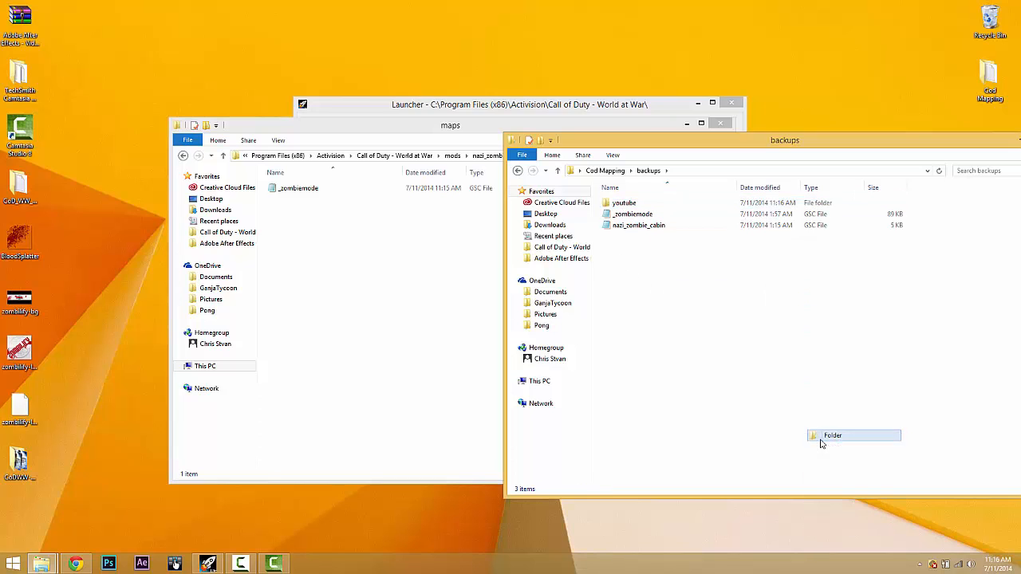
pyautogui.write('cabin')
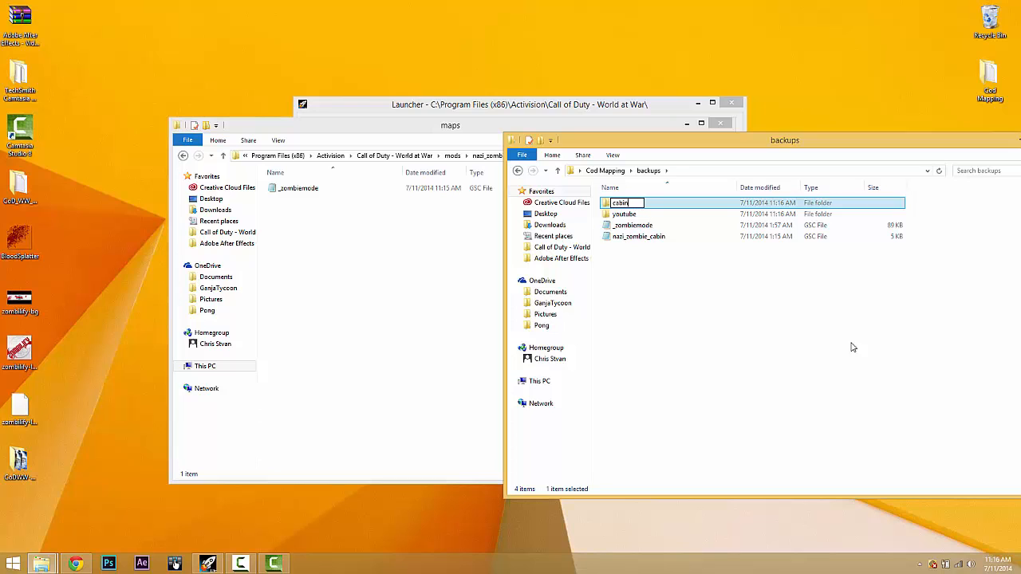
pyautogui.press('Return')
pyautogui.moveTo(651, 310); pyautogui.dragTo(643, 224)
pyautogui.moveTo(642, 225); pyautogui.dragTo(626, 204)
# Copy the _zombiemode script from the mod's maps folder into the youtube backup folder and close the backup window.
pyautogui.click(319, 265)
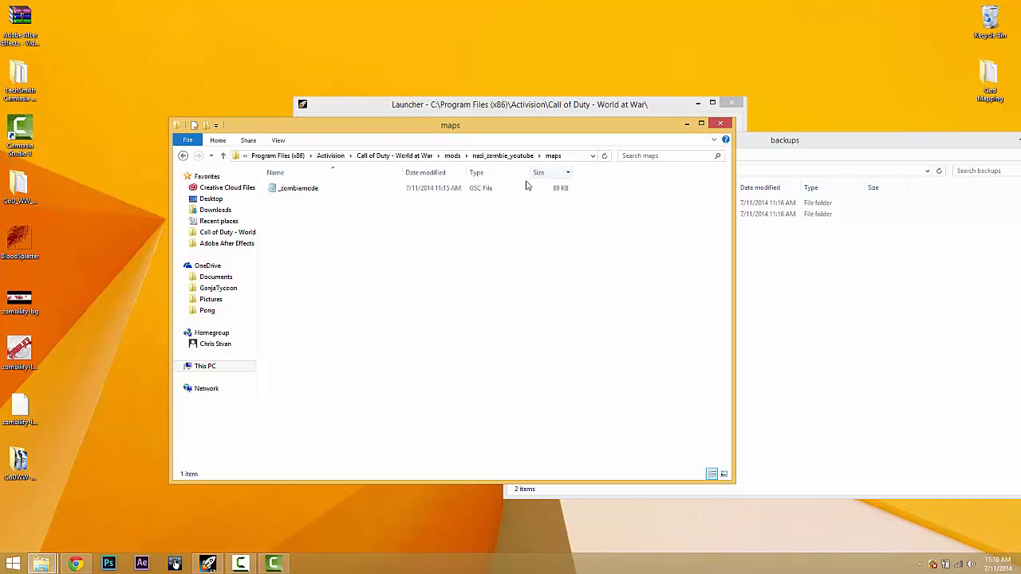
pyautogui.rightClick(311, 194)
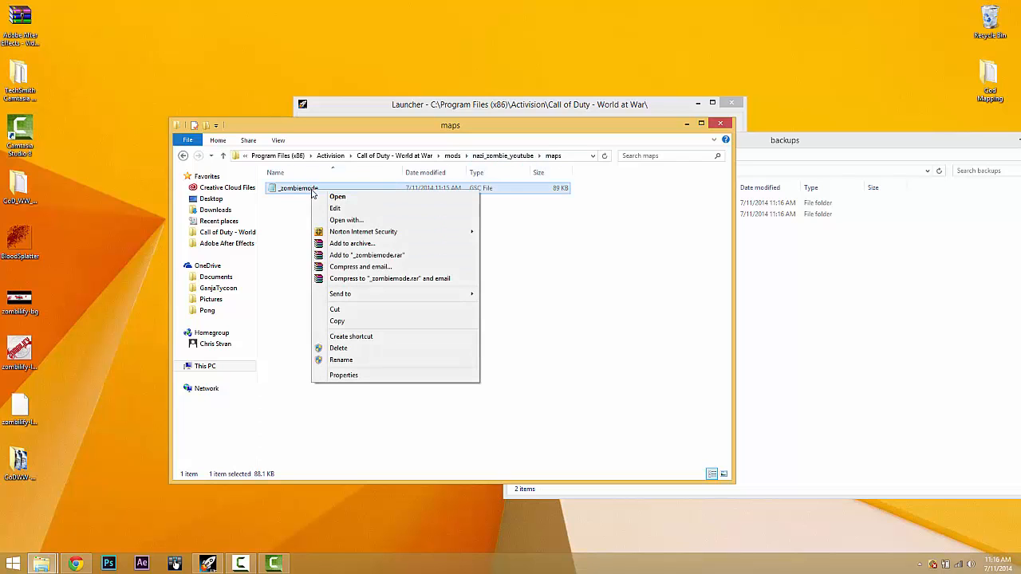
pyautogui.click(339, 321)
pyautogui.click(797, 301)
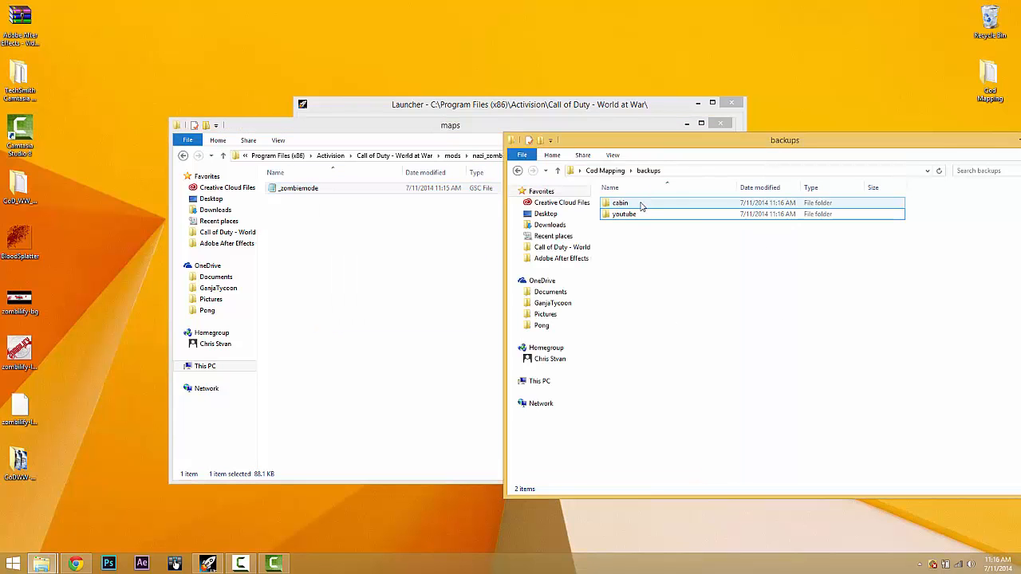
pyautogui.doubleClick(643, 213)
pyautogui.rightClick(627, 236)
pyautogui.click(653, 328)
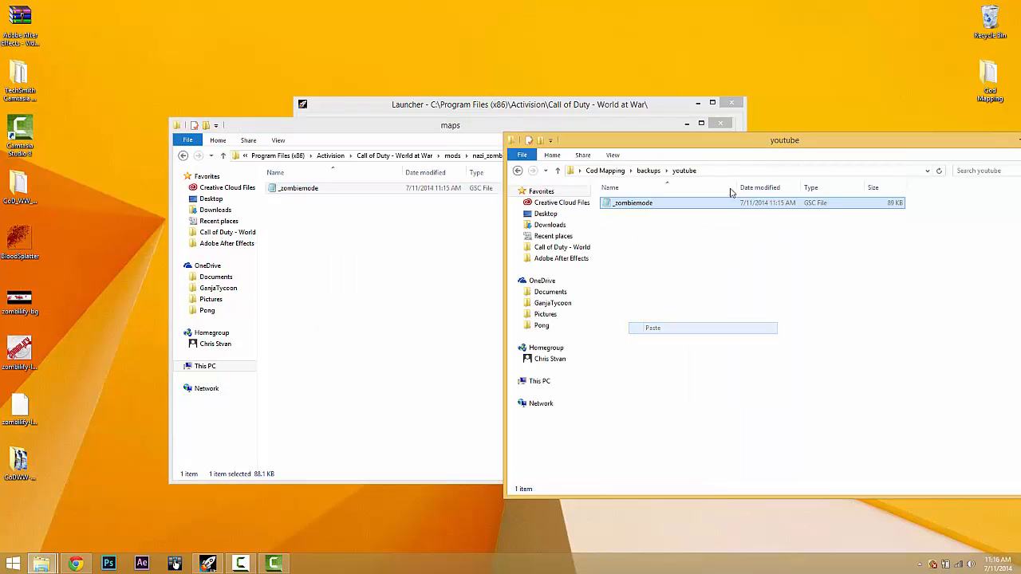
pyautogui.moveTo(973, 141); pyautogui.dragTo(649, 132)
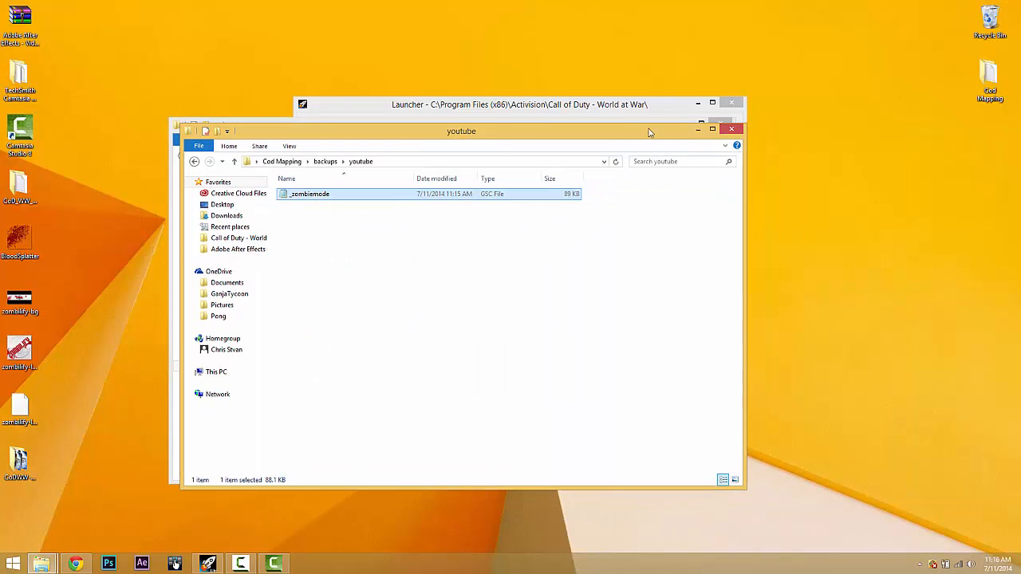
pyautogui.click(728, 129)
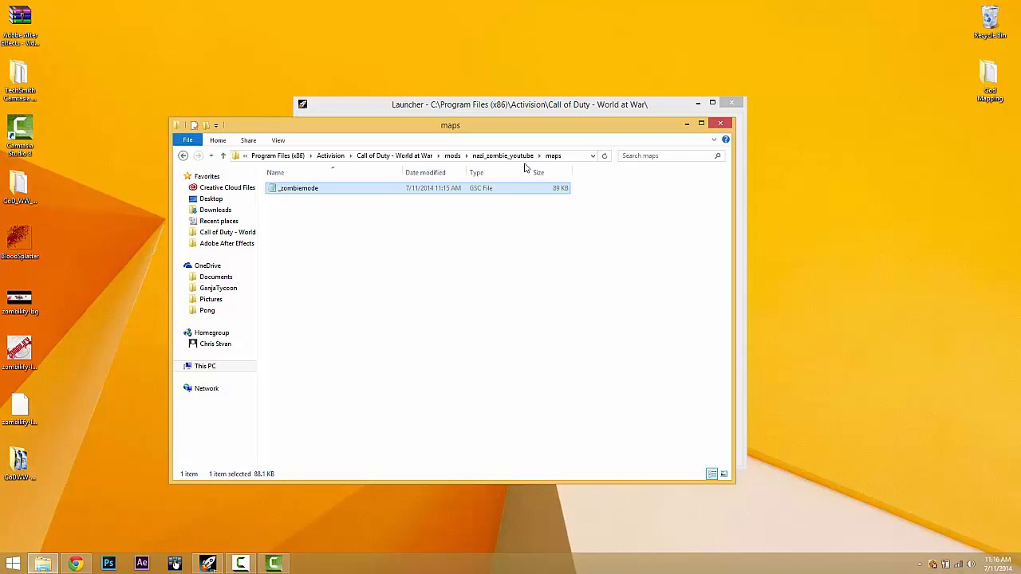
# Open the raw\maps folder of Call of Duty - World at War and locate the nazi_zombie_youtube scripts.
pyautogui.click(396, 156)
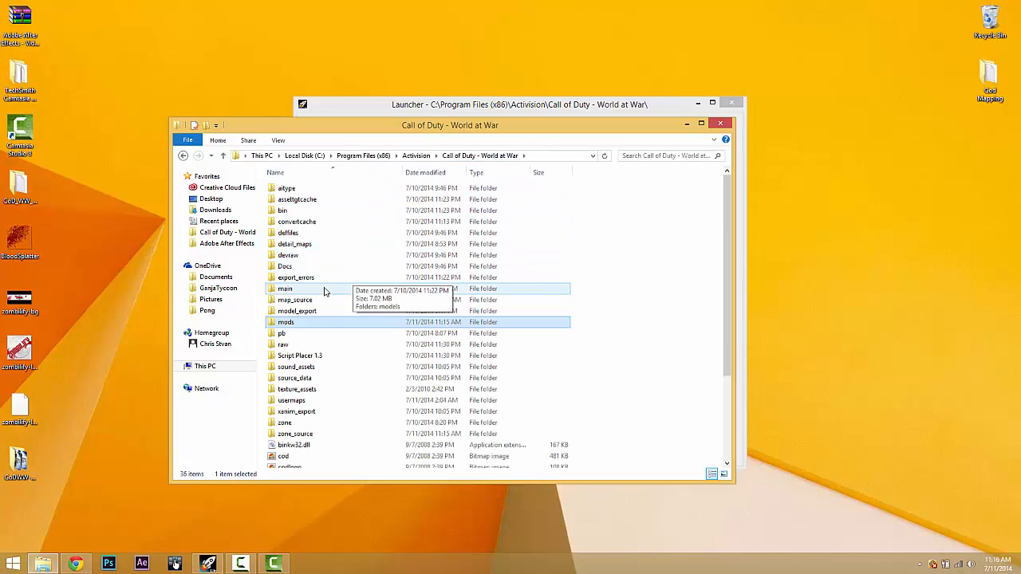
pyautogui.click(292, 346)
pyautogui.doubleClick(293, 349)
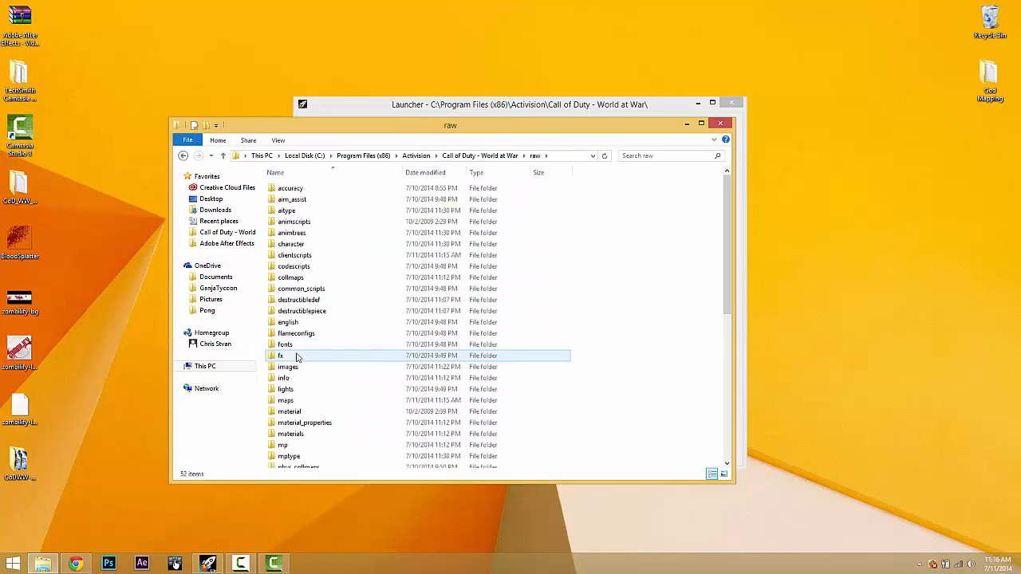
pyautogui.click(299, 401)
pyautogui.doubleClick(299, 401)
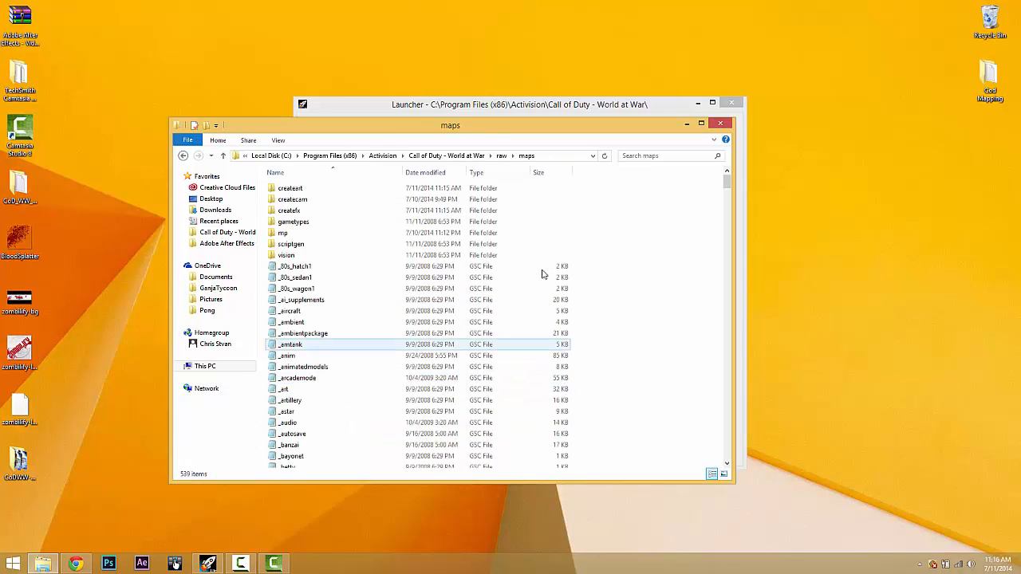
pyautogui.moveTo(725, 183); pyautogui.dragTo(722, 382)
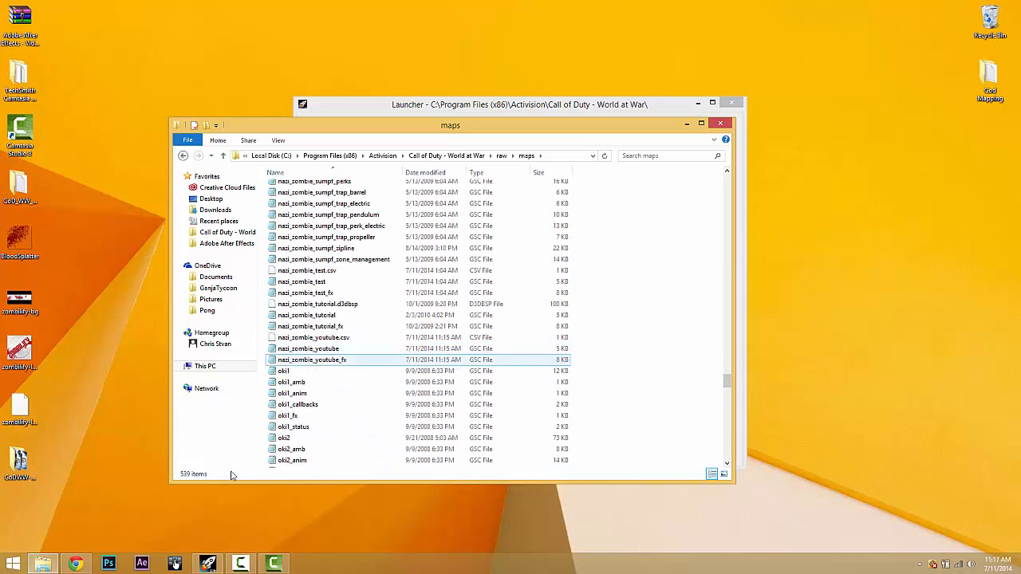
# Open the youtube backup folder in Cod Mapping and place its window beside the raw\maps window.
pyautogui.click(997, 74)
pyautogui.doubleClick(997, 74)
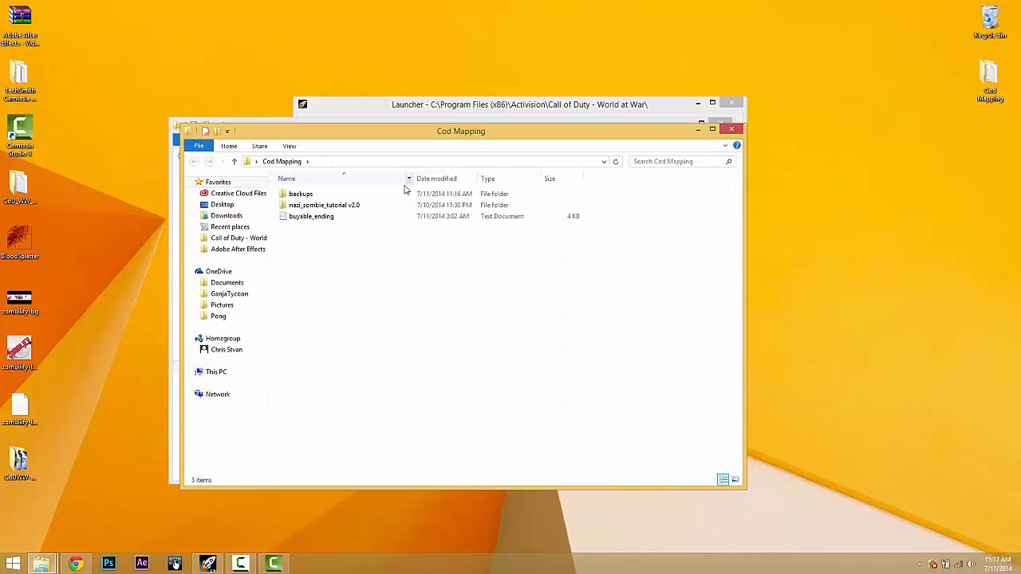
pyautogui.doubleClick(326, 195)
pyautogui.doubleClick(325, 205)
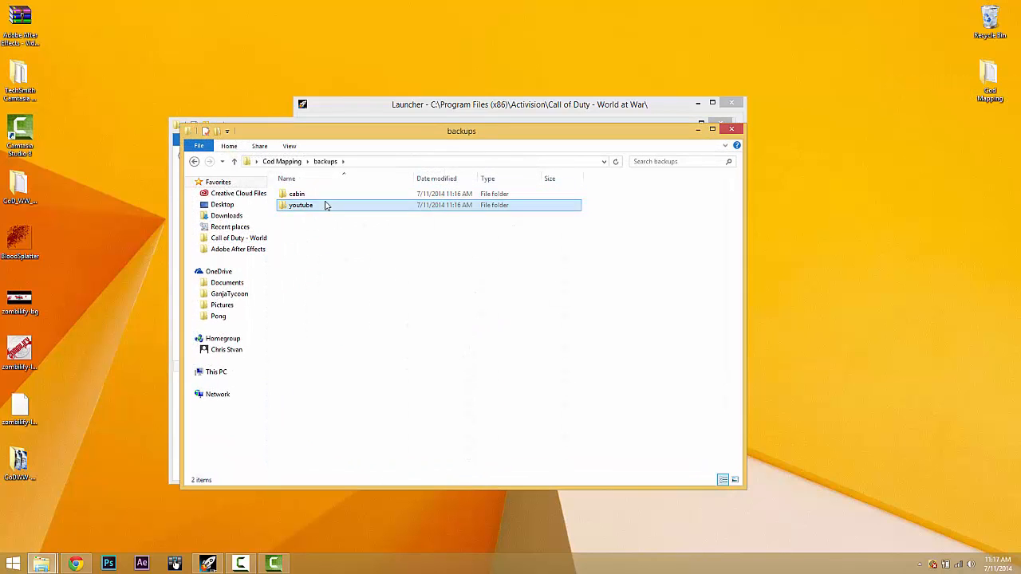
pyautogui.moveTo(364, 137); pyautogui.dragTo(685, 164)
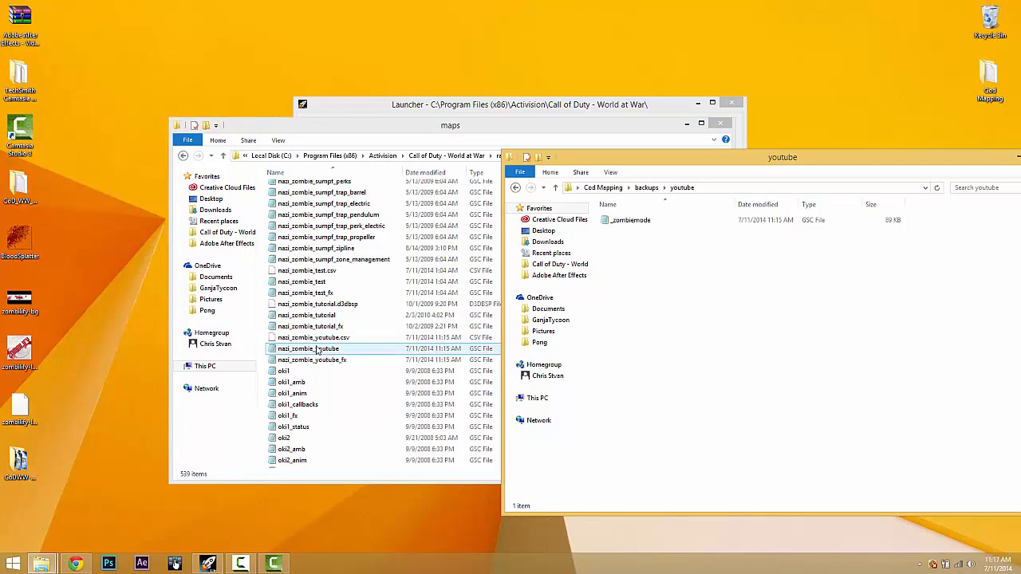
# Copy the nazi_zombie_youtube GSC script from raw\maps into the youtube backup folder and close the backup window.
pyautogui.rightClick(317, 348)
pyautogui.click(351, 477)
pyautogui.click(870, 330)
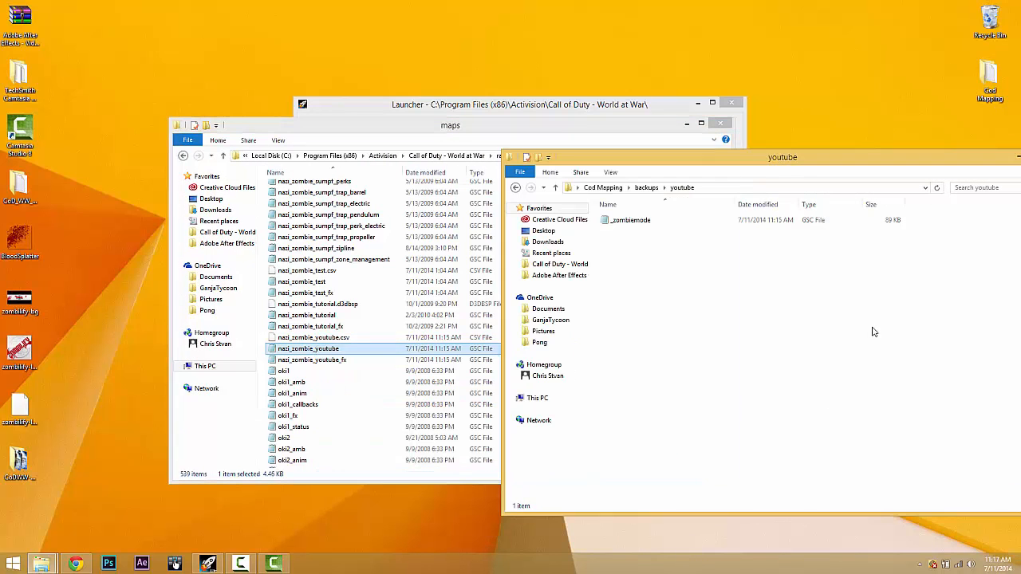
pyautogui.rightClick(870, 328)
pyautogui.click(883, 422)
pyautogui.moveTo(873, 157); pyautogui.dragTo(604, 206)
pyautogui.click(775, 204)
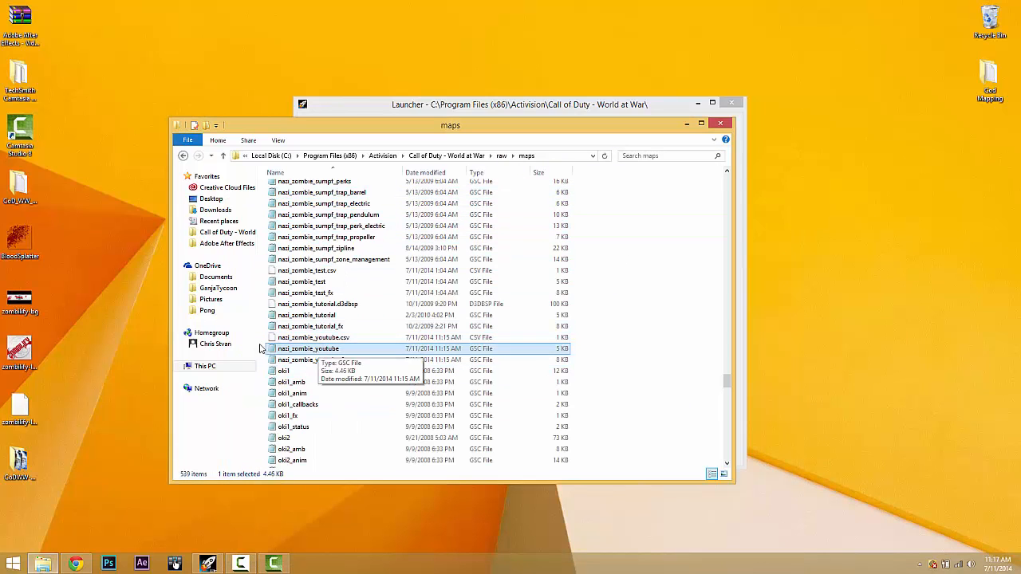
# Open the nazi_zombie_youtube script from raw\maps for editing, review its level.DLC3 variables, and close both the script and the folder.
pyautogui.rightClick(291, 348)
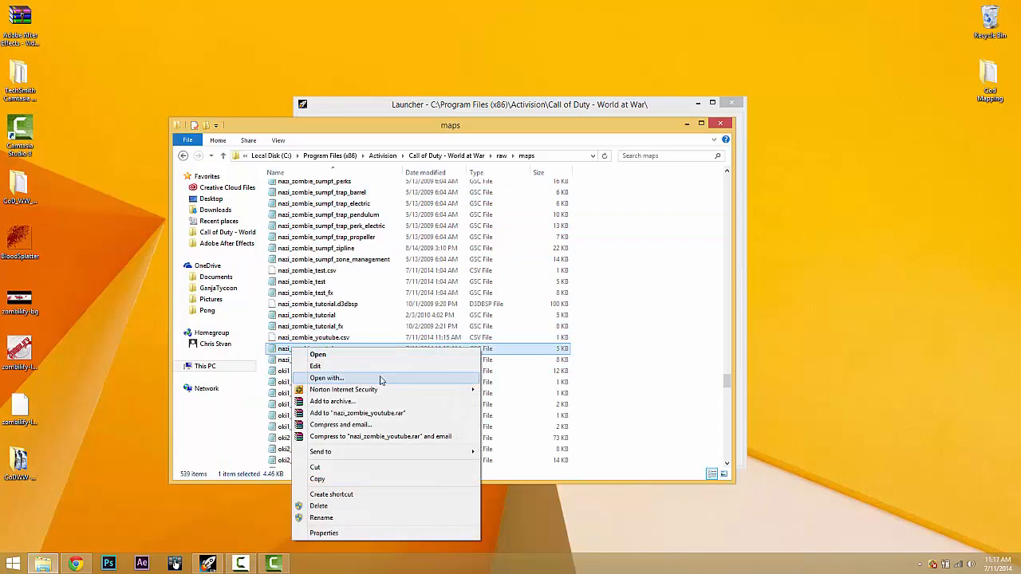
pyautogui.click(335, 366)
pyautogui.scroll(-8, 435, 376)
pyautogui.scroll(-15, 435, 376)
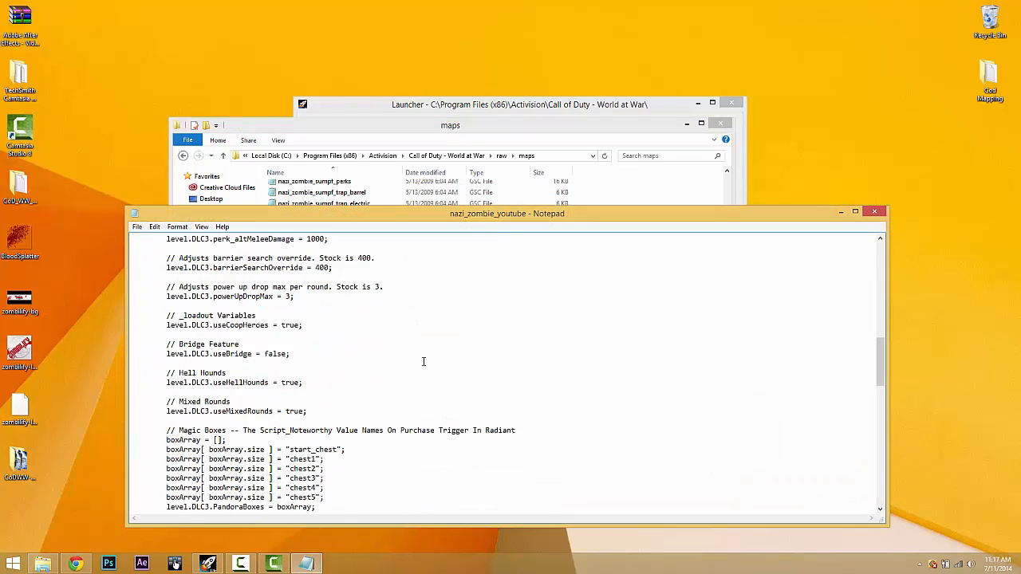
pyautogui.scroll(1, 422, 356)
pyautogui.scroll(20, 422, 357)
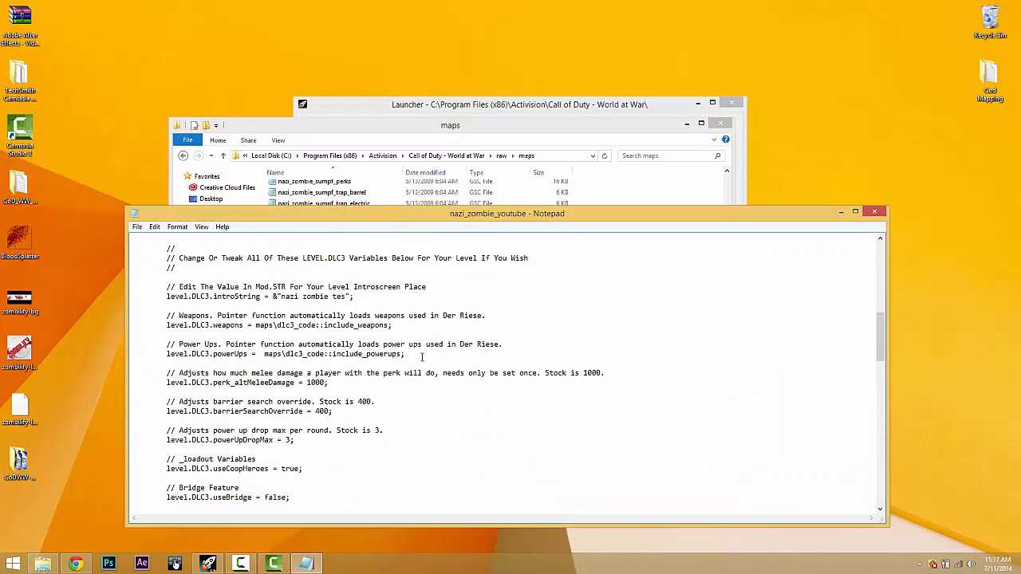
pyautogui.click(875, 211)
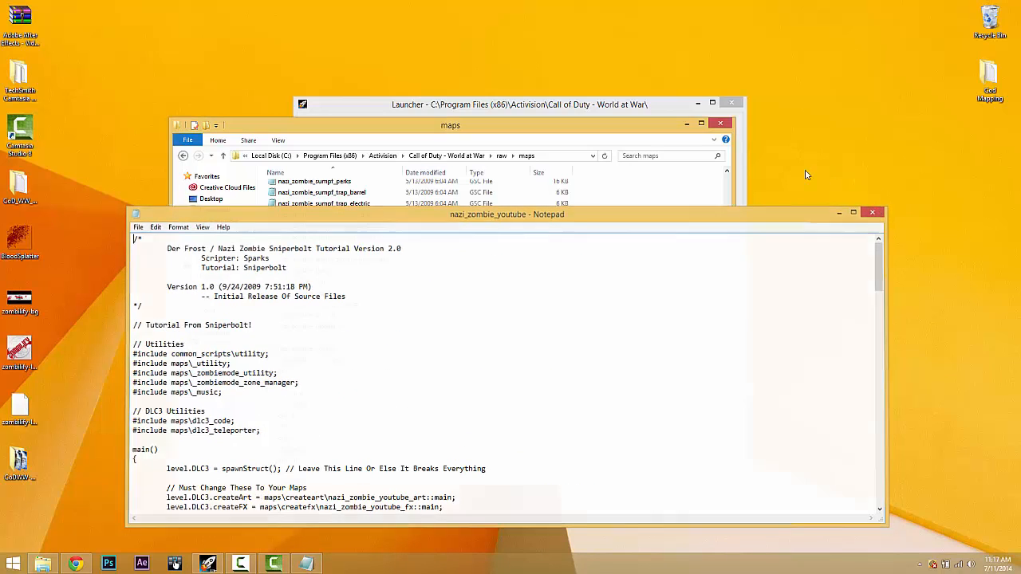
pyautogui.click(720, 124)
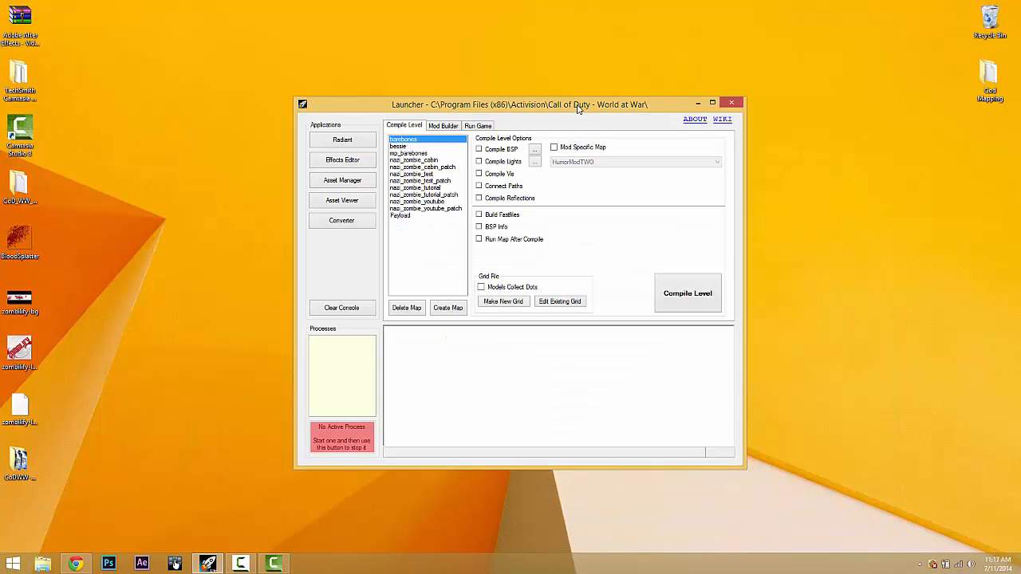
# Compile the nazi_zombie_youtube level as a mod specific map for the nazi_zombie_youtube mod in Launcher.
pyautogui.moveTo(576, 105); pyautogui.dragTo(556, 95)
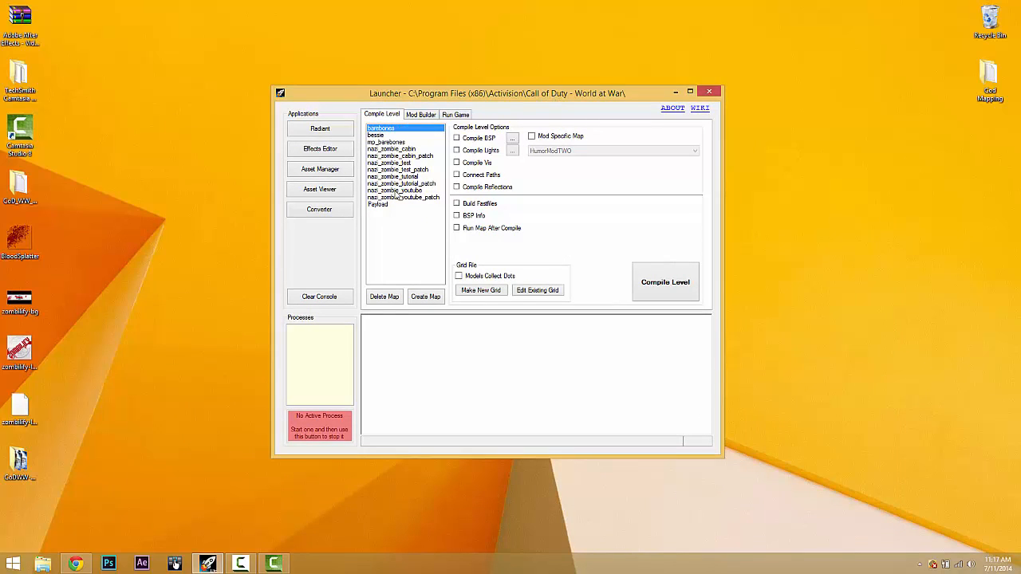
pyautogui.click(397, 197)
pyautogui.click(399, 191)
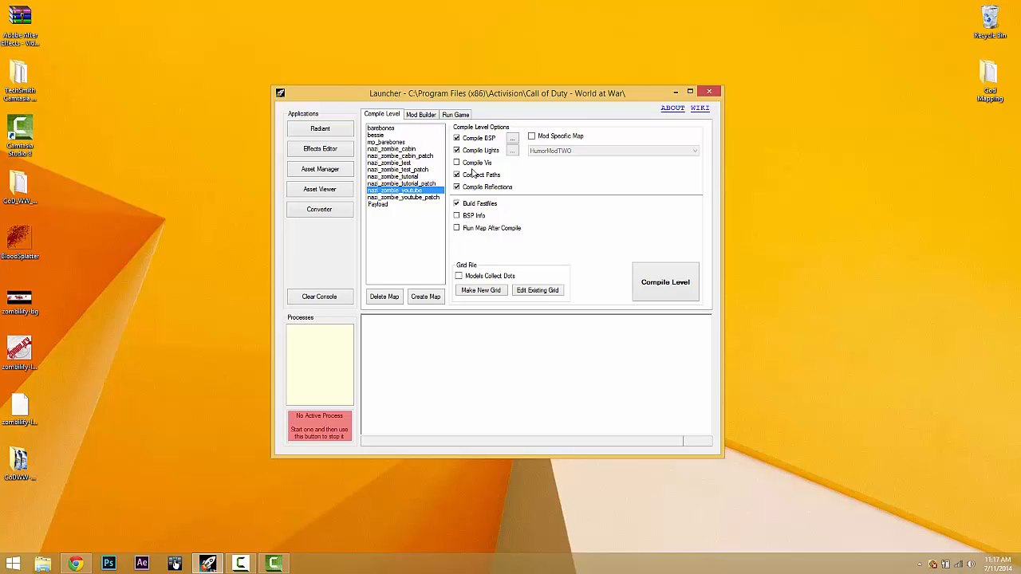
pyautogui.click(532, 137)
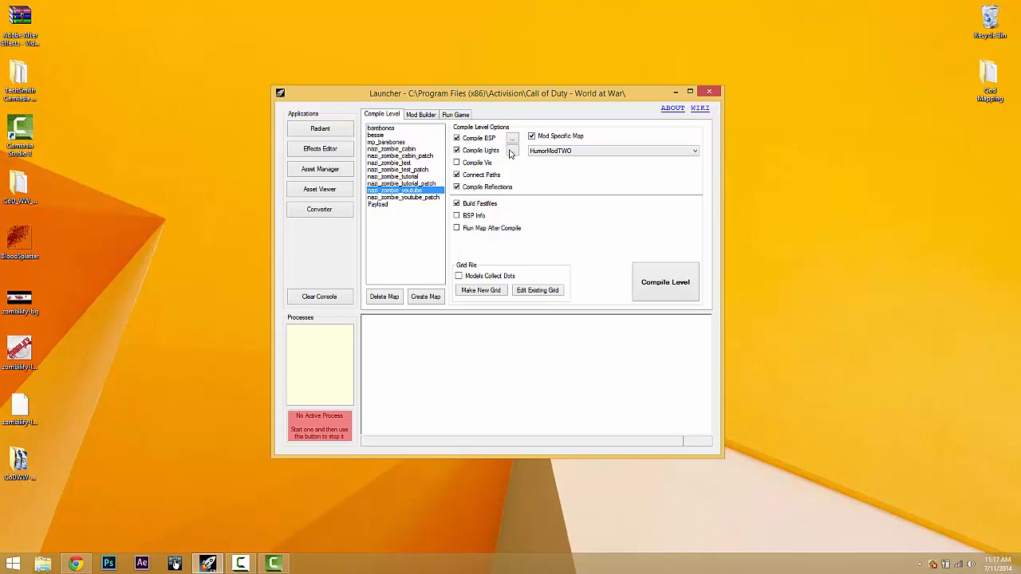
pyautogui.click(556, 152)
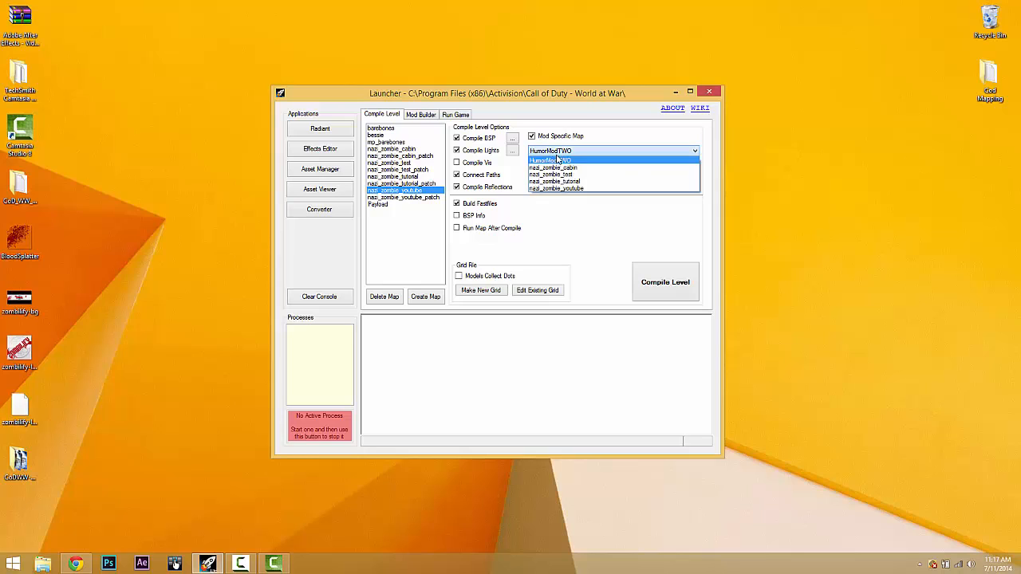
pyautogui.click(556, 189)
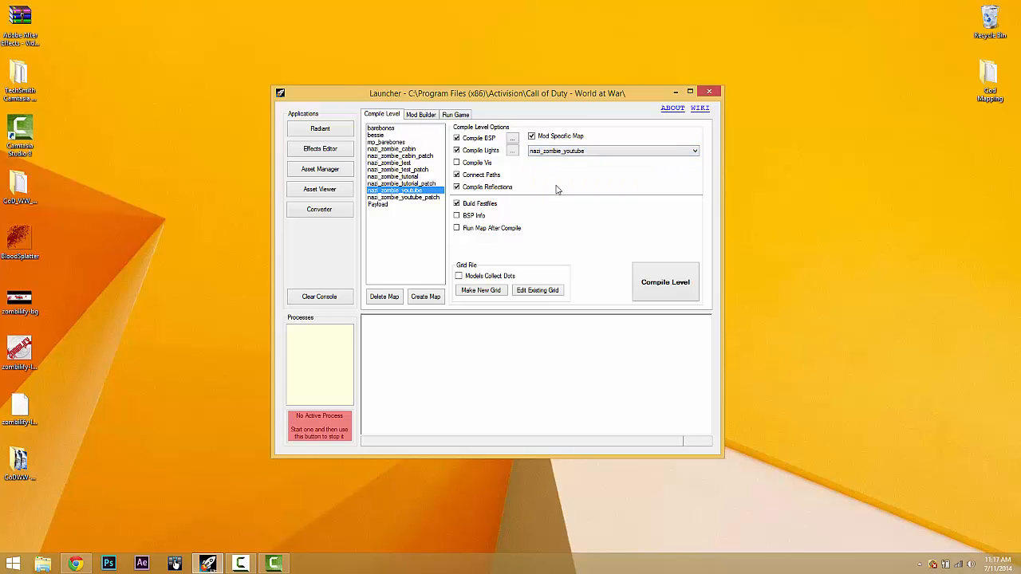
pyautogui.click(642, 287)
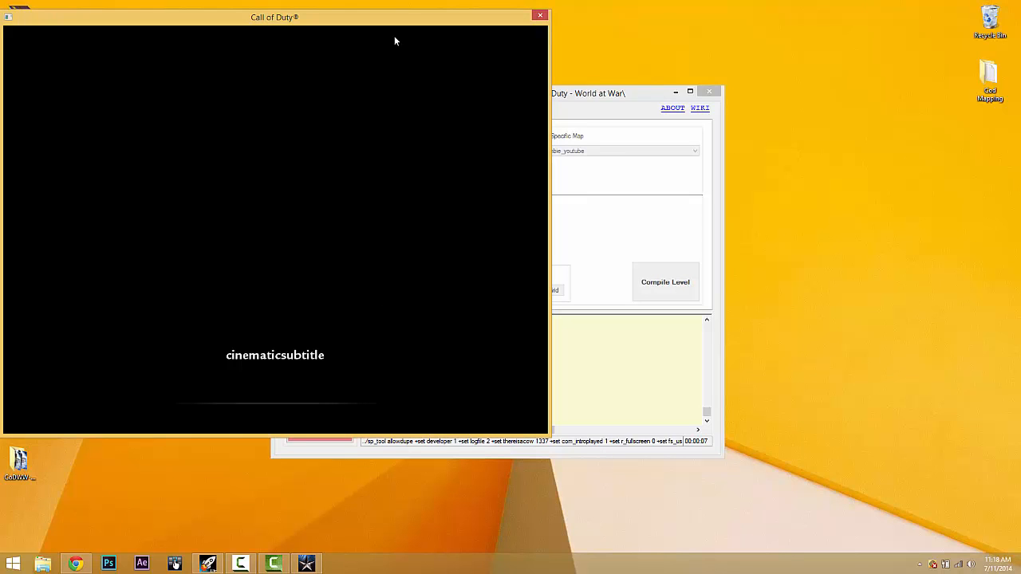
pyautogui.doubleClick(975, 76)
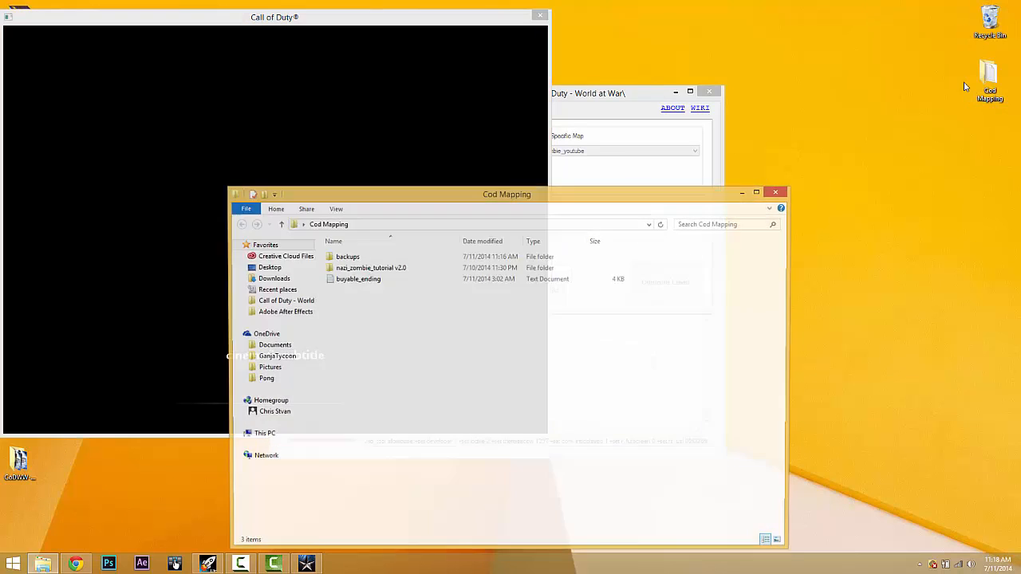
pyautogui.click(757, 193)
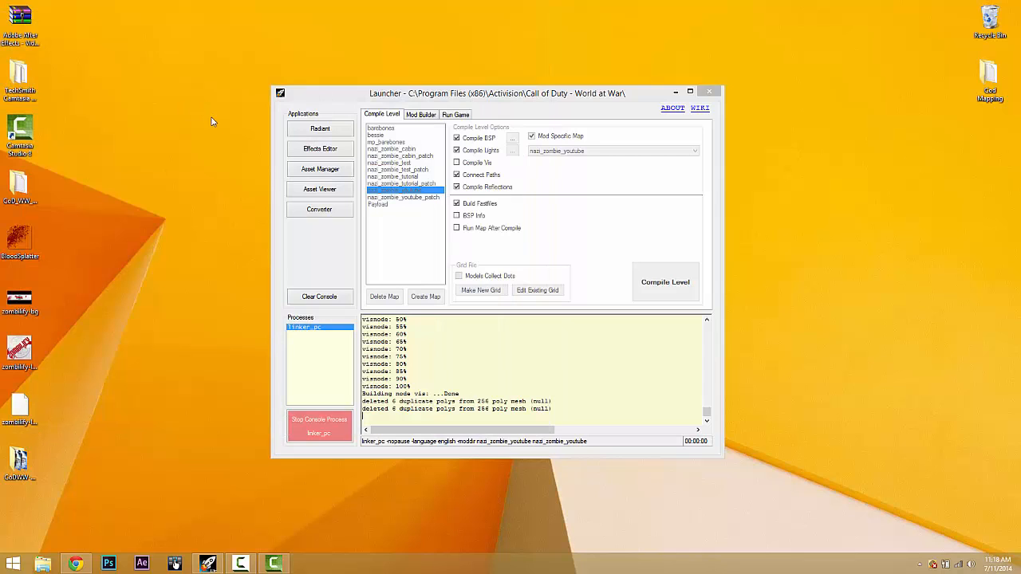
pyautogui.click(16, 184)
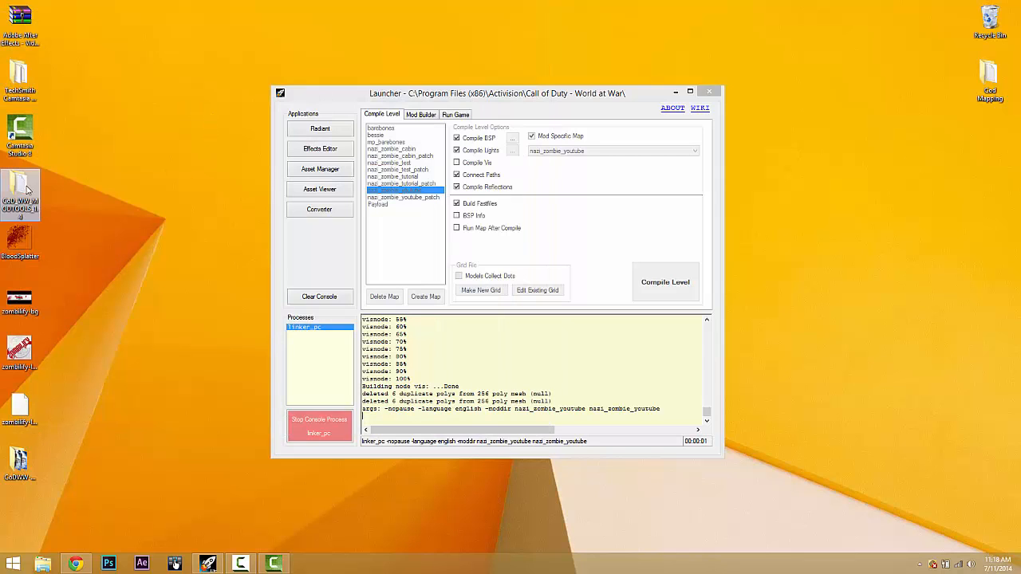
pyautogui.click(99, 306)
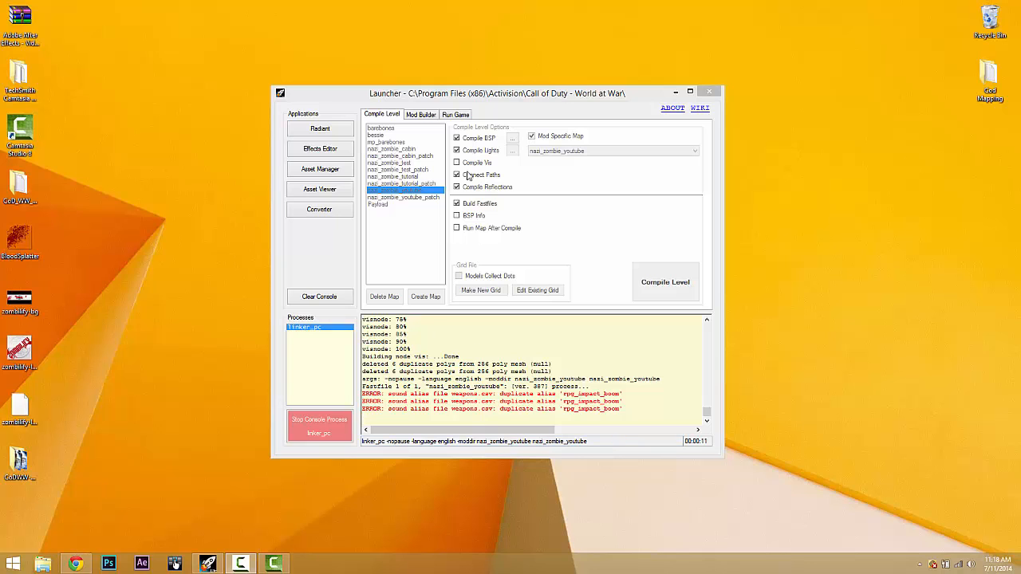
# Open the raw\ui folder of Call of Duty - World at War in File Explorer.
pyautogui.click(44, 564)
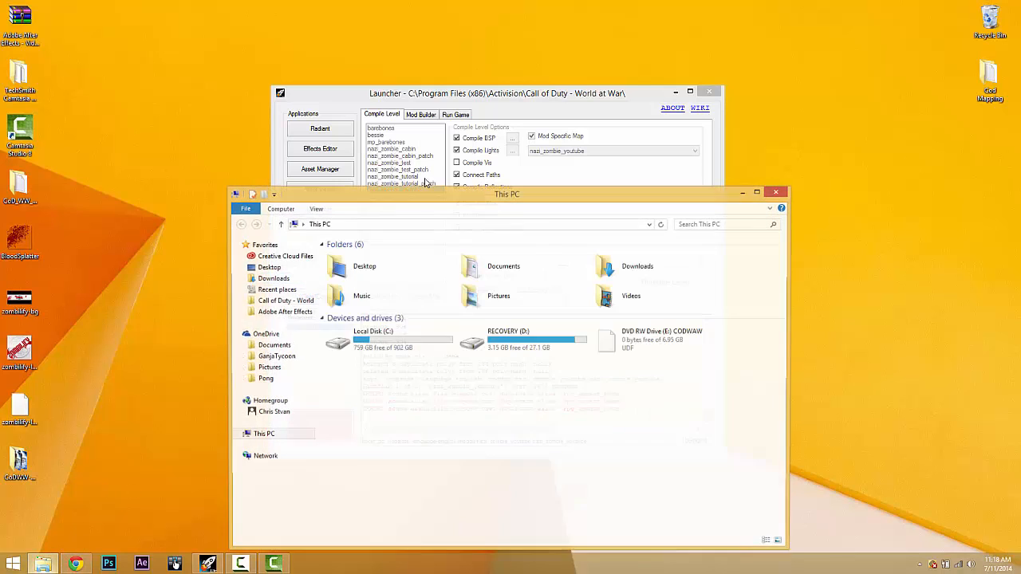
pyautogui.click(285, 301)
pyautogui.doubleClick(367, 404)
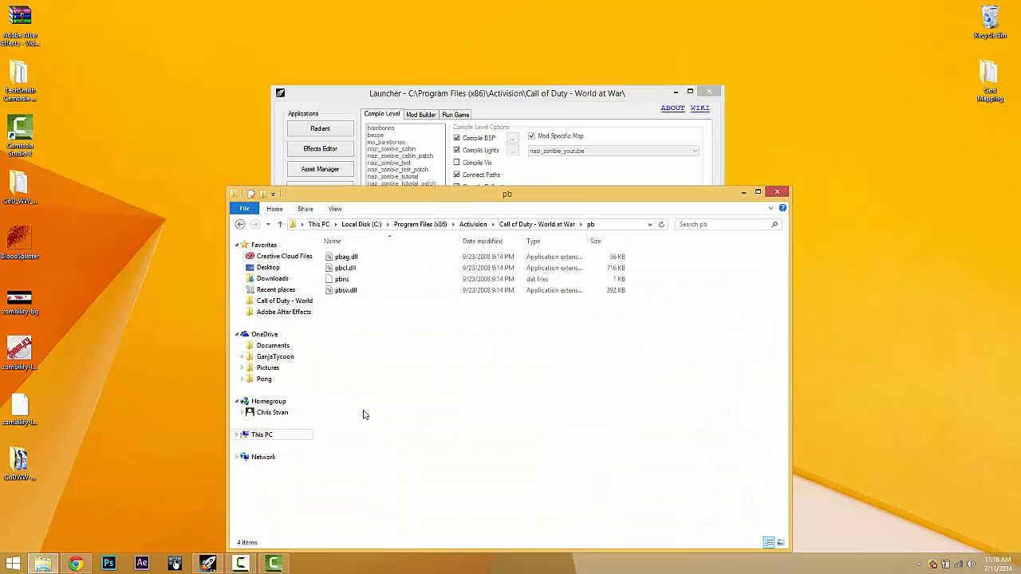
pyautogui.click(547, 225)
pyautogui.doubleClick(343, 405)
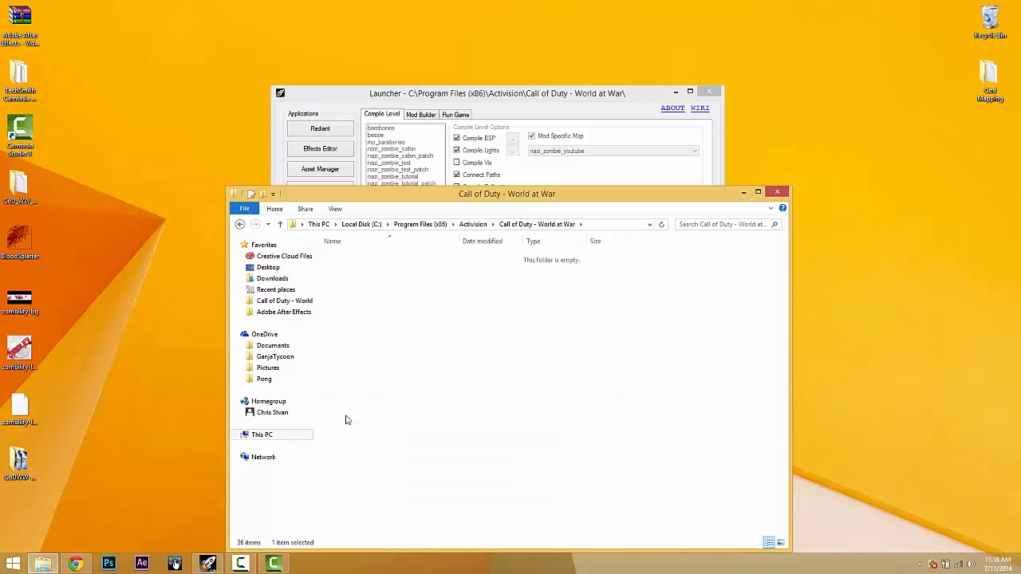
pyautogui.scroll(-9, 374, 426)
pyautogui.scroll(-3, 369, 452)
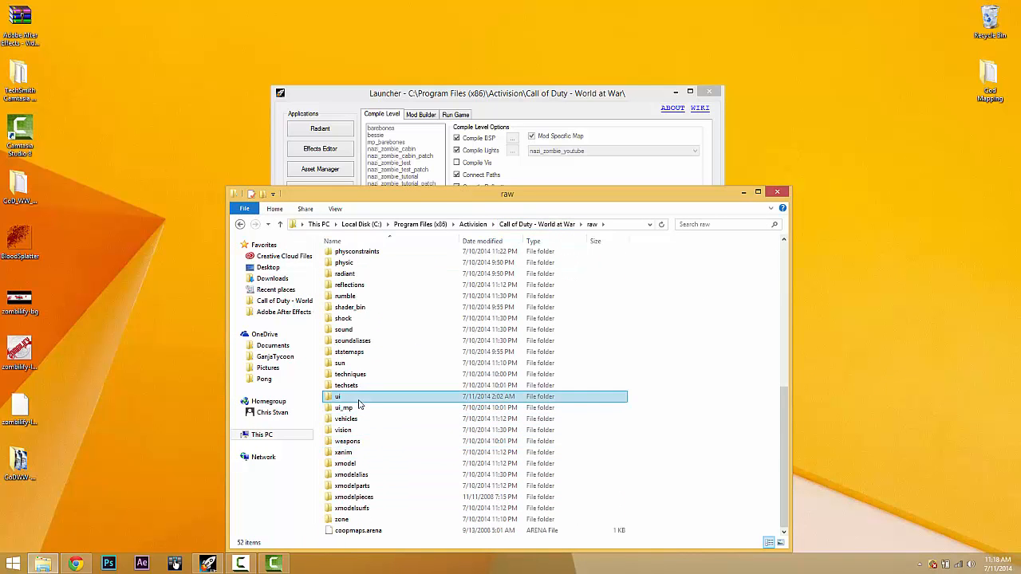
pyautogui.doubleClick(365, 396)
# Copy the cabin_main menu file from raw\ui to the desktop and close the folder window.
pyautogui.scroll(-3, 374, 396)
pyautogui.scroll(-15, 375, 397)
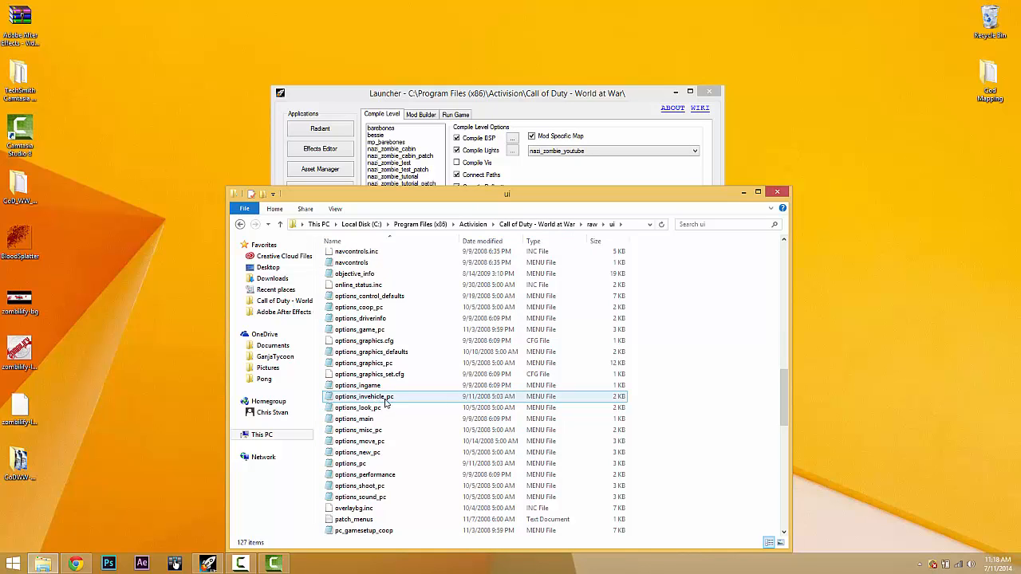
pyautogui.scroll(20, 405, 418)
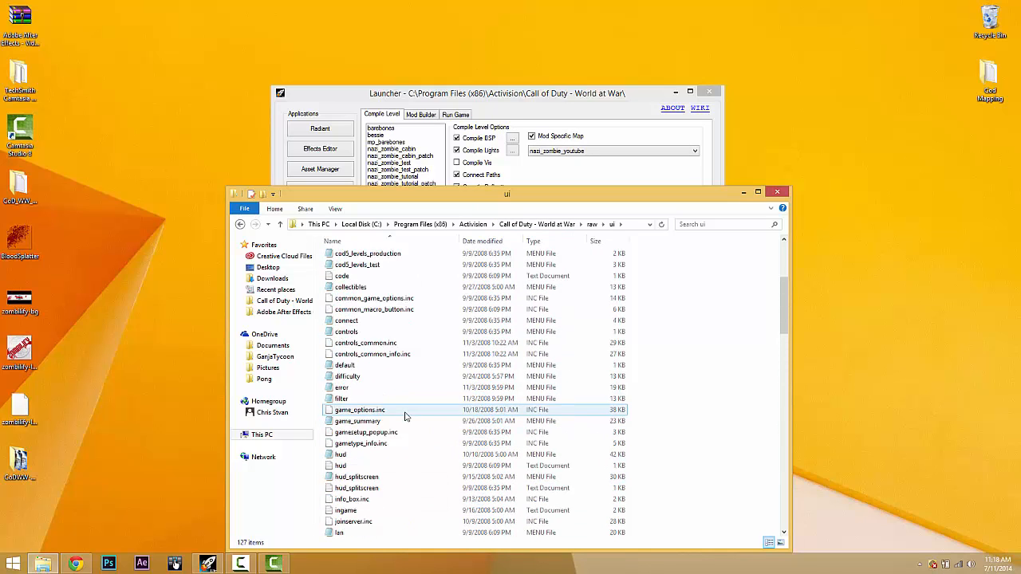
pyautogui.scroll(1, 392, 382)
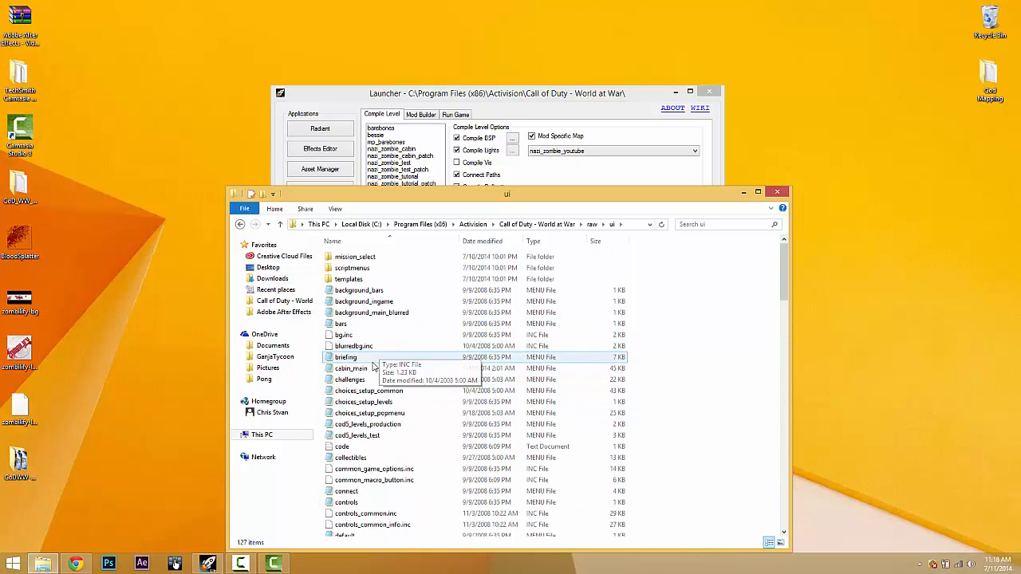
pyautogui.rightClick(364, 368)
pyautogui.click(389, 303)
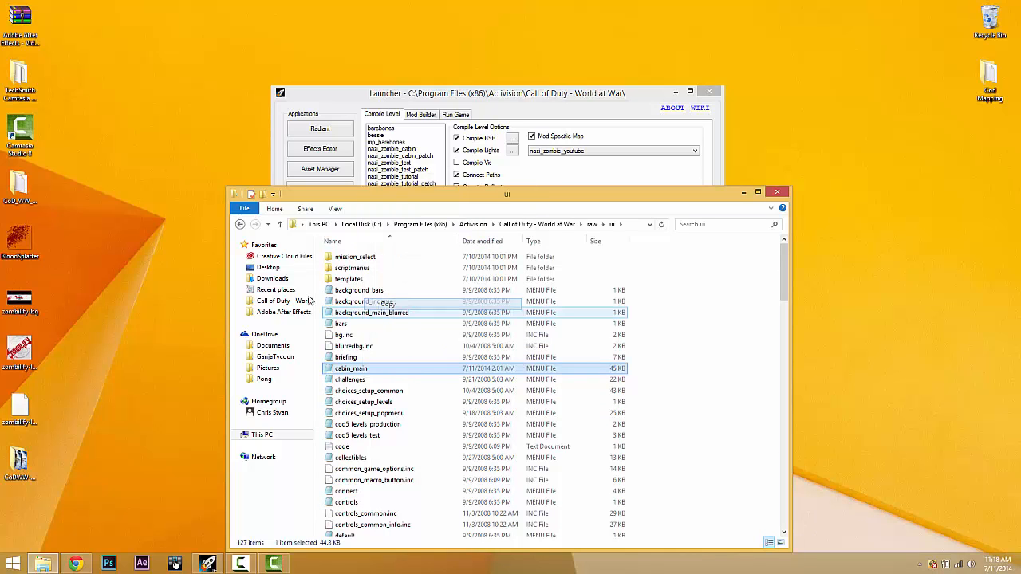
pyautogui.rightClick(139, 251)
pyautogui.click(188, 323)
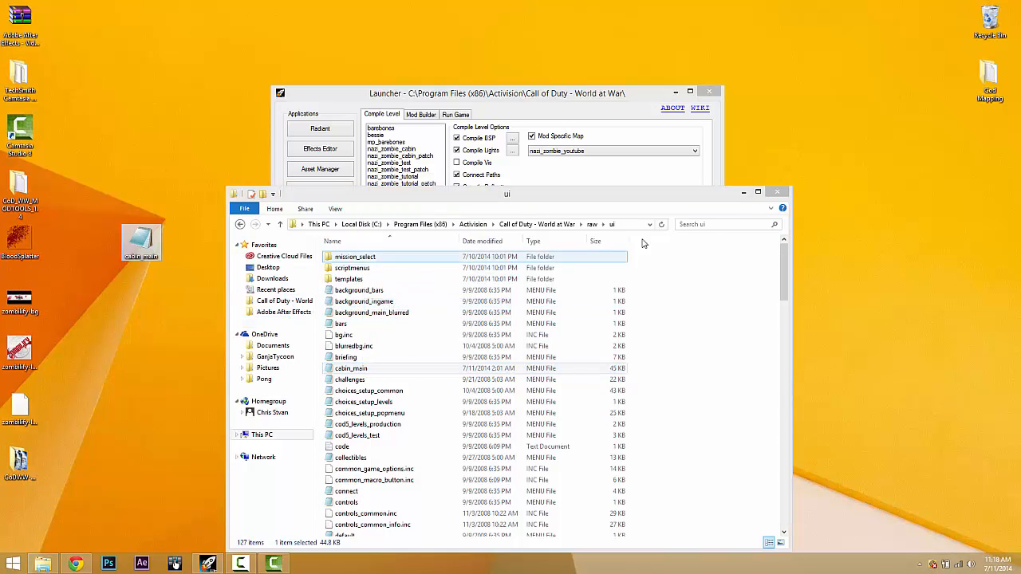
pyautogui.click(775, 193)
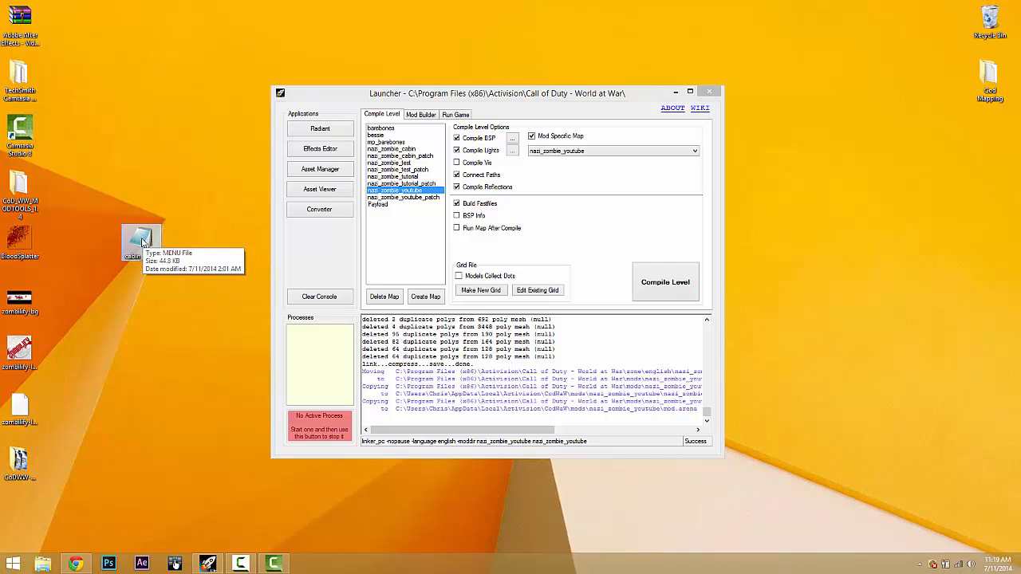
# Rename the desktop copy of cabin_main as youtube_main.
pyautogui.rightClick(144, 241)
pyautogui.click(193, 425)
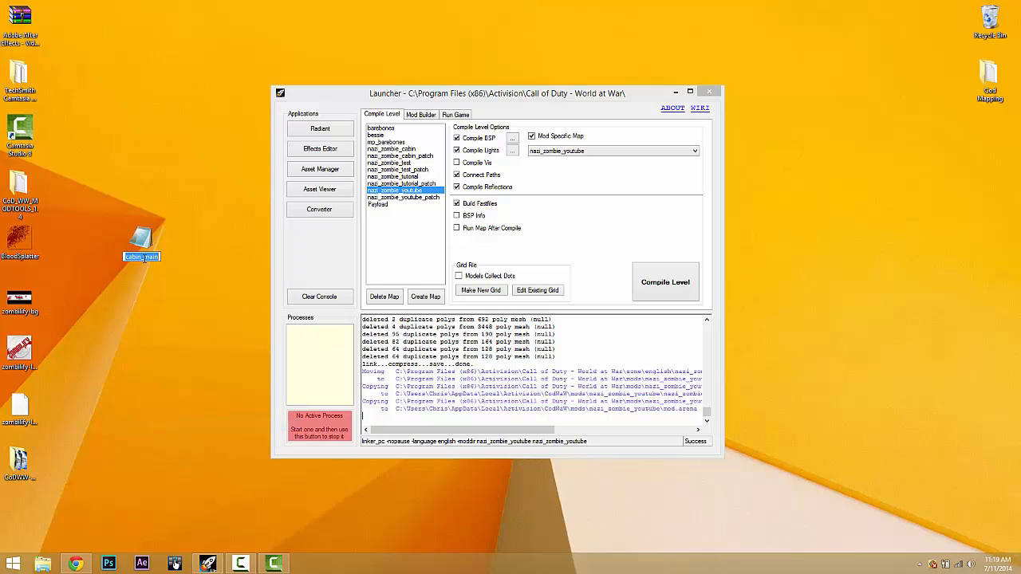
pyautogui.moveTo(141, 257); pyautogui.dragTo(91, 258)
pyautogui.press('BackSpace')
pyautogui.write('youtube')
# Open the youtube_main menu file in Notepad and locate the solo and co-op button entries in the #ifdef PC section.
pyautogui.doubleClick(143, 243)
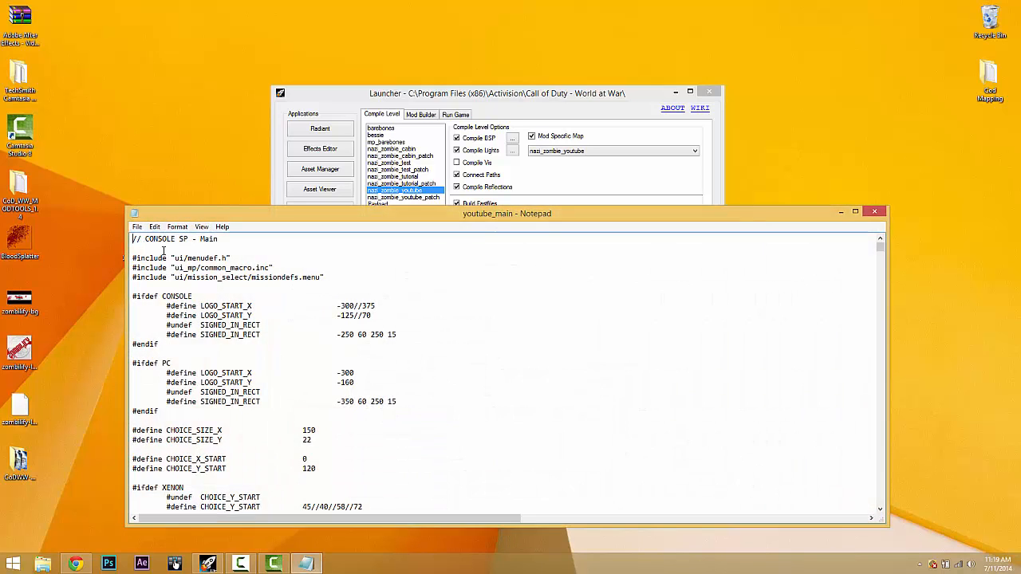
pyautogui.scroll(-12, 375, 286)
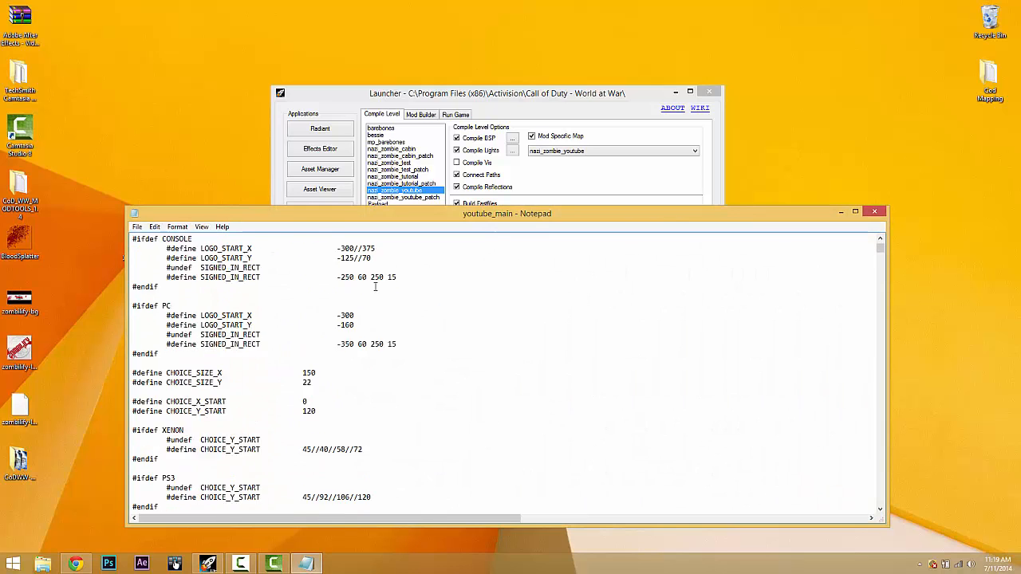
pyautogui.scroll(-18, 375, 287)
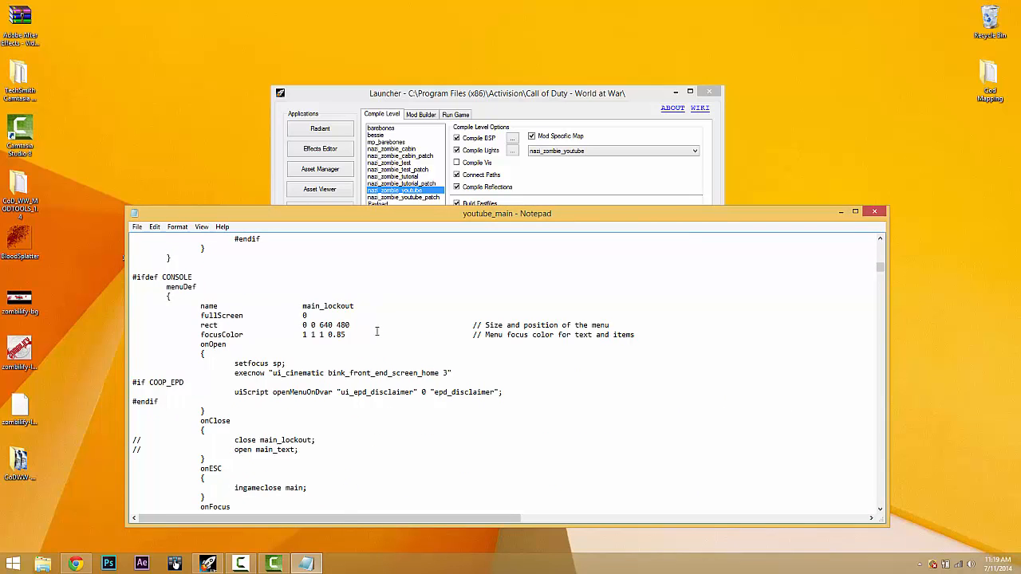
pyautogui.scroll(-18, 483, 362)
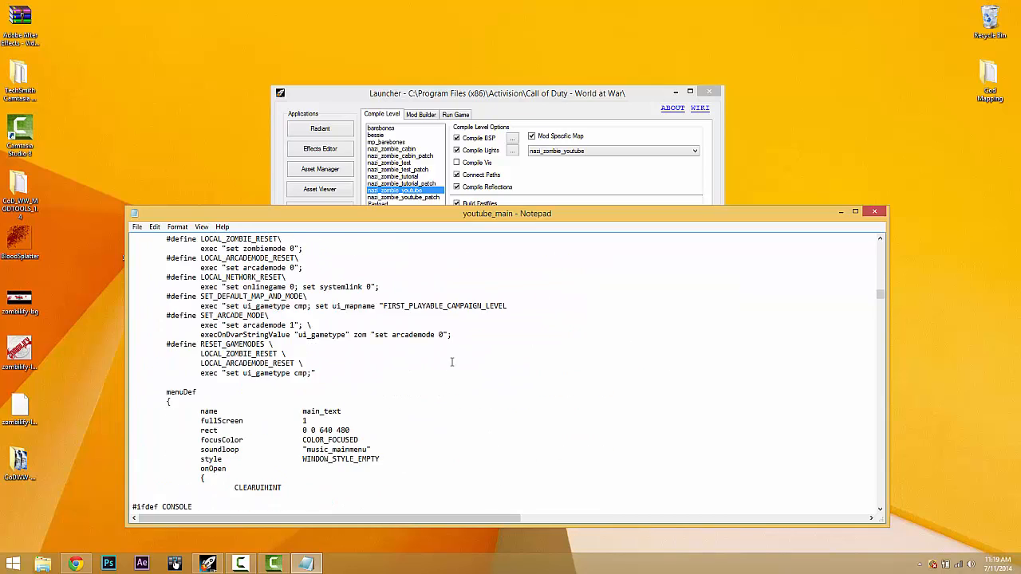
pyautogui.scroll(-15, 454, 363)
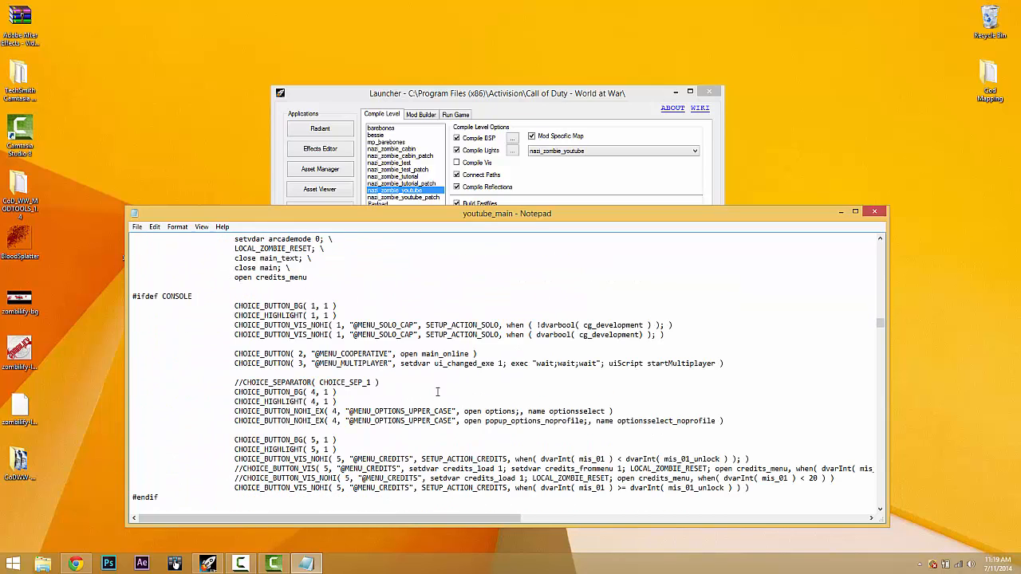
pyautogui.scroll(-8, 439, 393)
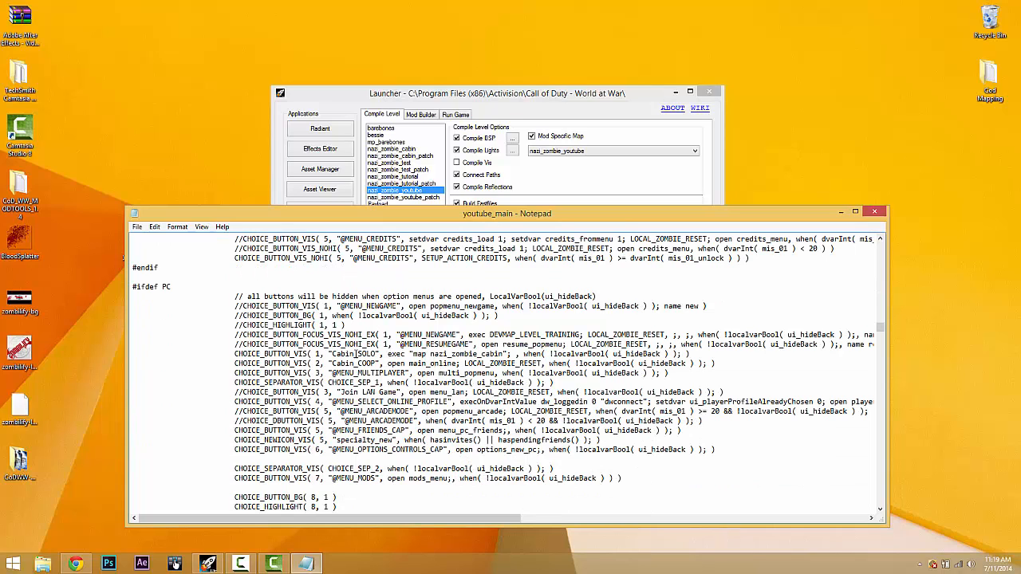
# Replace Cabin with MAPNAME in the solo button label and with nazi_zombie_MAPNAME in the co-op button label.
pyautogui.moveTo(351, 353); pyautogui.dragTo(336, 354)
pyautogui.write('MAPNAME')
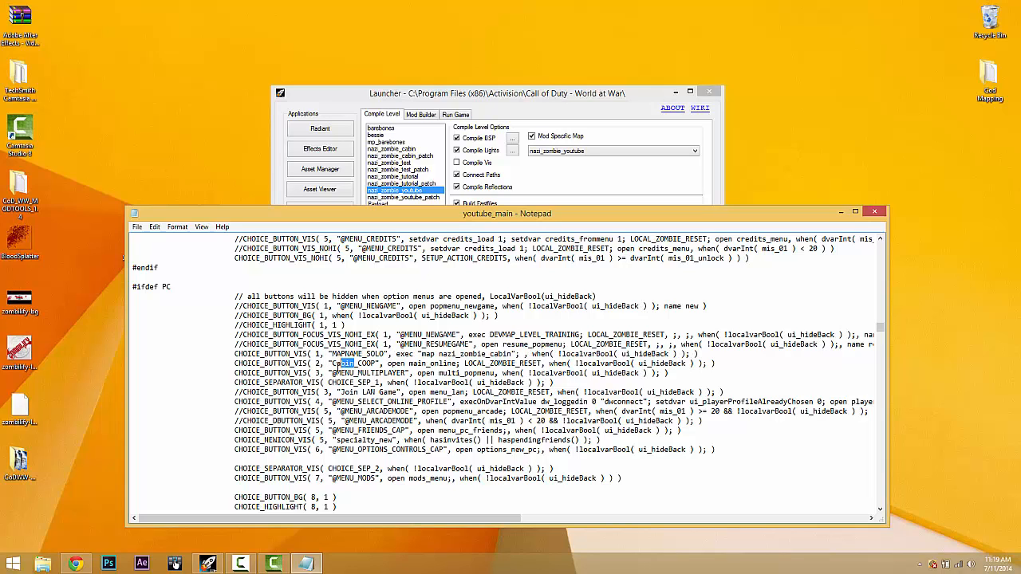
pyautogui.write('M')
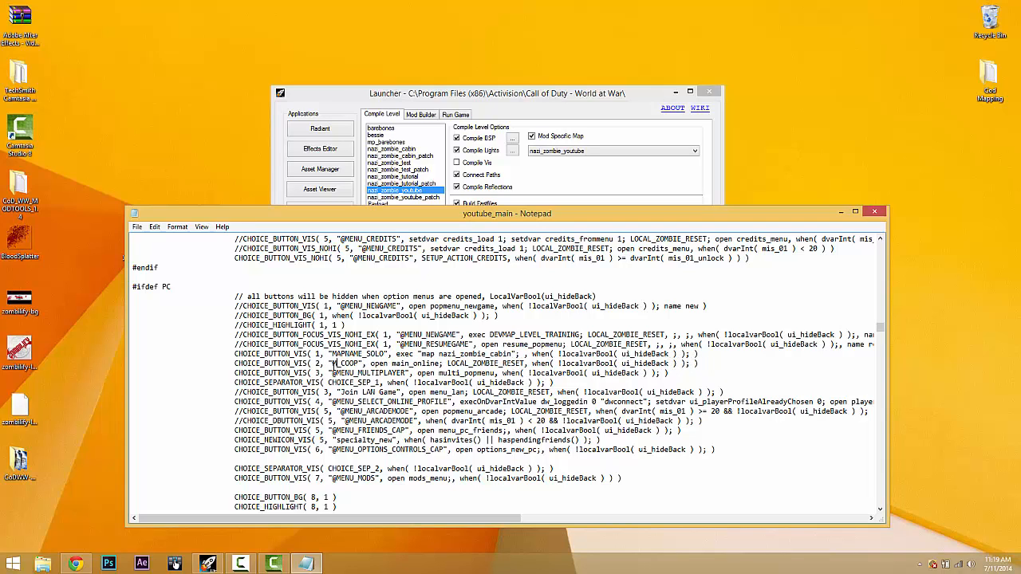
pyautogui.write('azi')
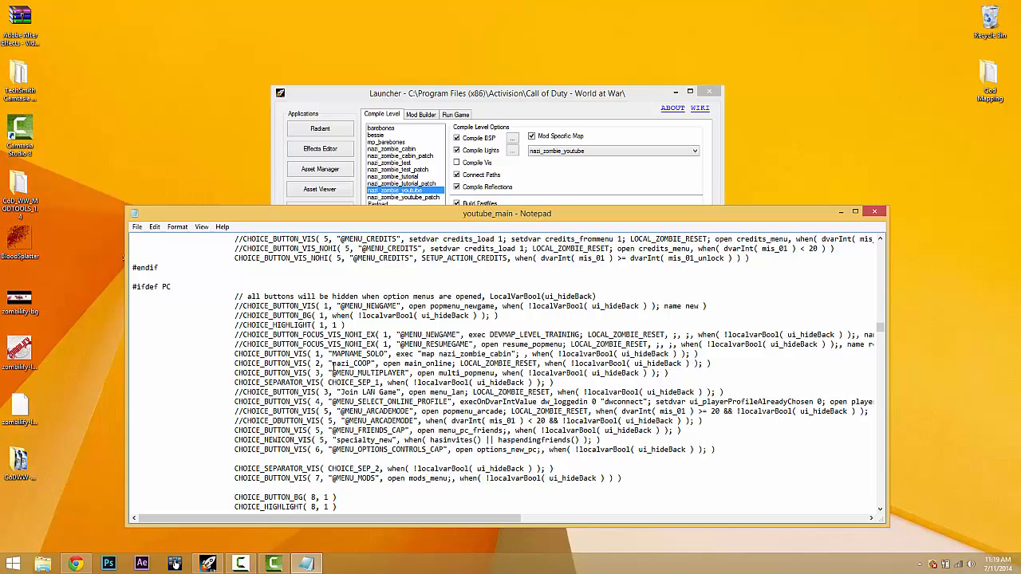
pyautogui.write('_zombie_')
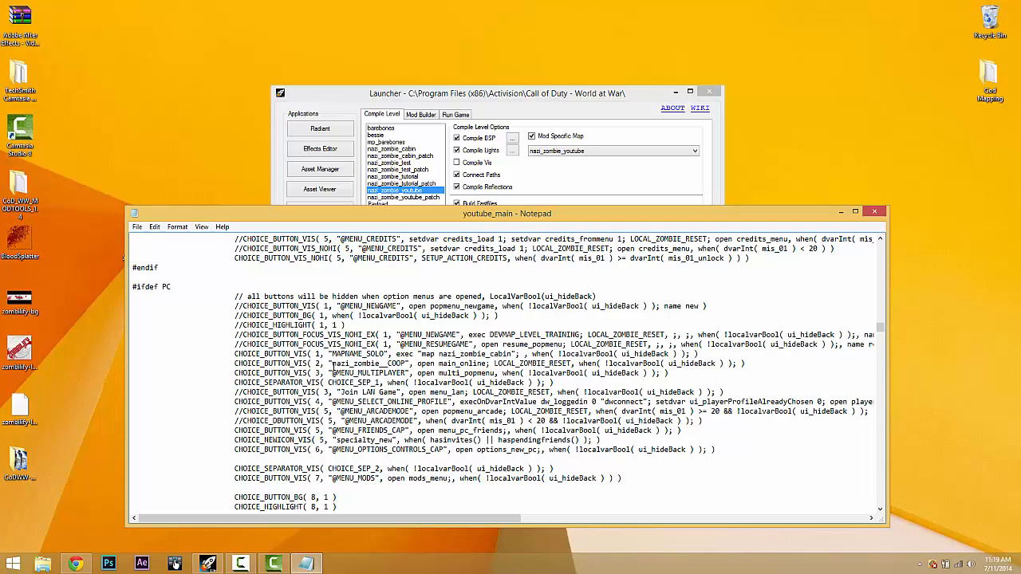
pyautogui.write('MAPNAME')
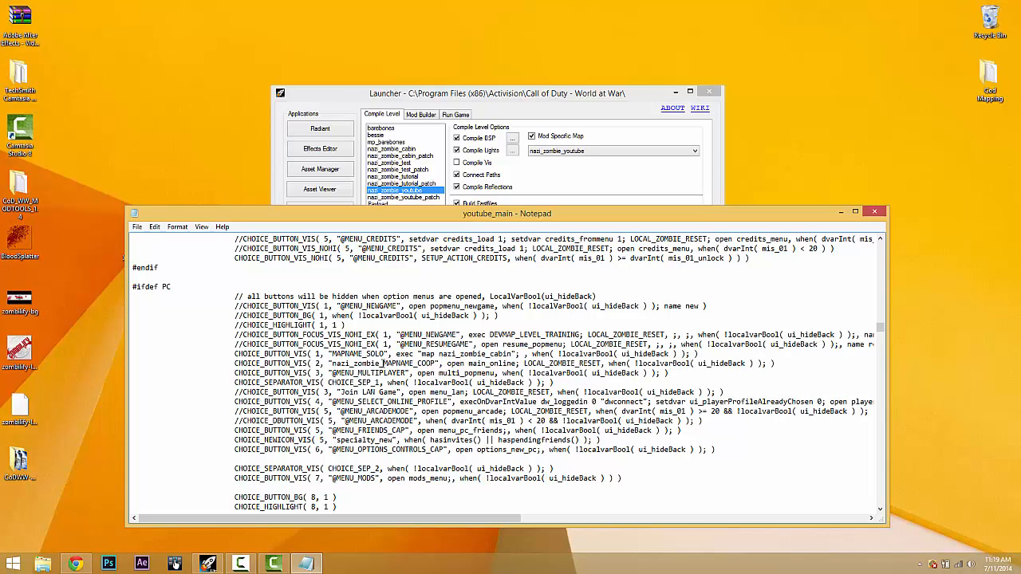
# Copy nazi_zombie_MAPNAME from the co-op label into both the solo button label and the solo map command.
pyautogui.moveTo(414, 362); pyautogui.dragTo(333, 353)
pyautogui.hotkey('ctrl', 'c')
pyautogui.hotkey('ctrl', 'v')
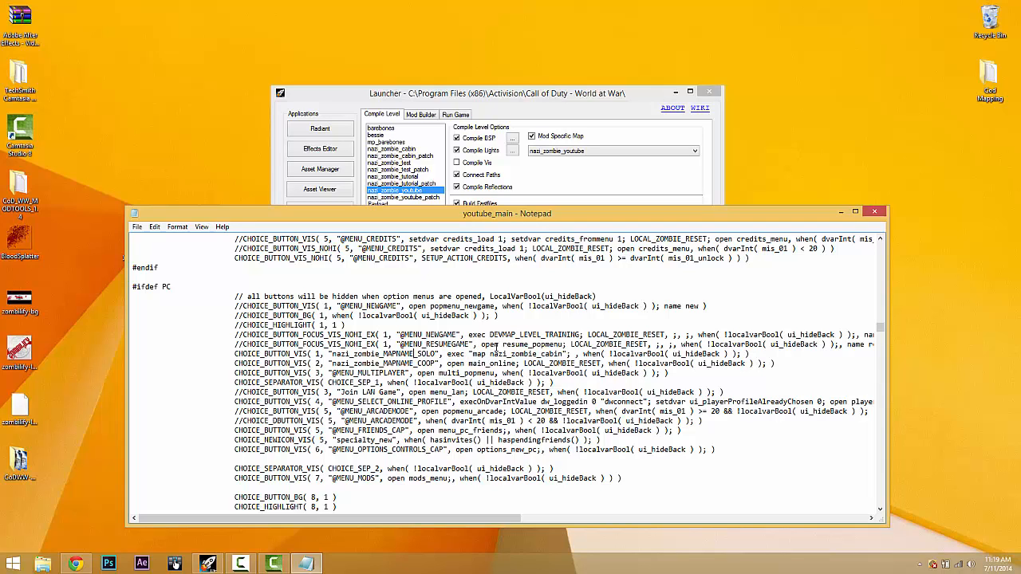
pyautogui.moveTo(564, 354); pyautogui.dragTo(490, 354)
pyautogui.hotkey('ctrl', 'v')
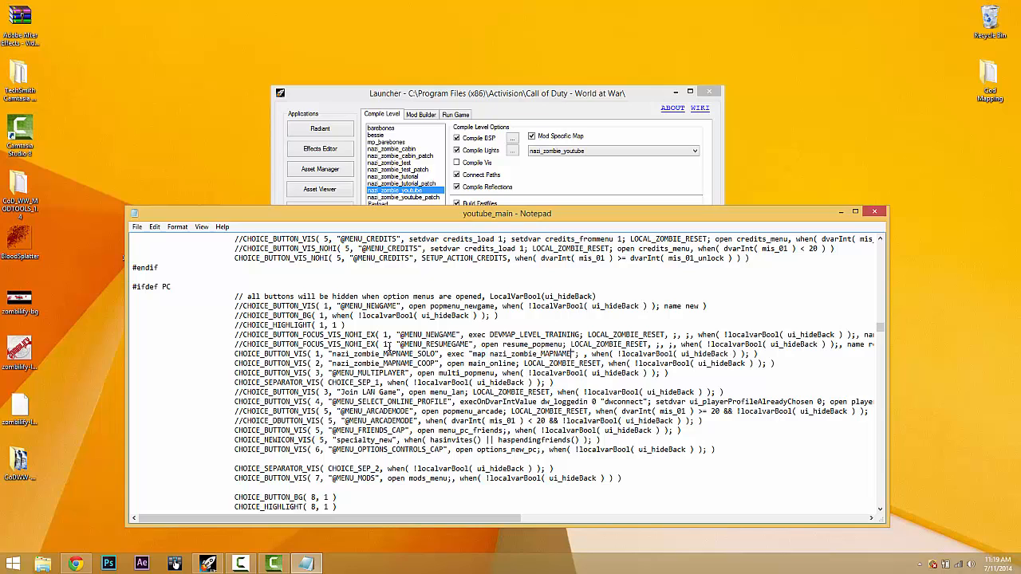
pyautogui.moveTo(330, 353); pyautogui.dragTo(575, 353)
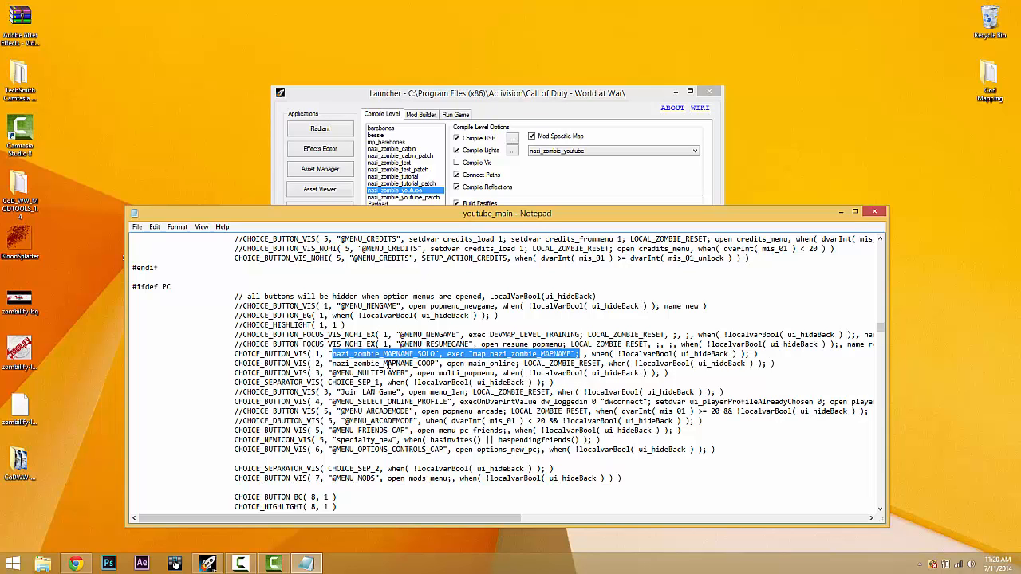
# Change the solo button label to youtube_SOLO.
pyautogui.moveTo(414, 353); pyautogui.dragTo(332, 353)
pyautogui.press('BackSpace')
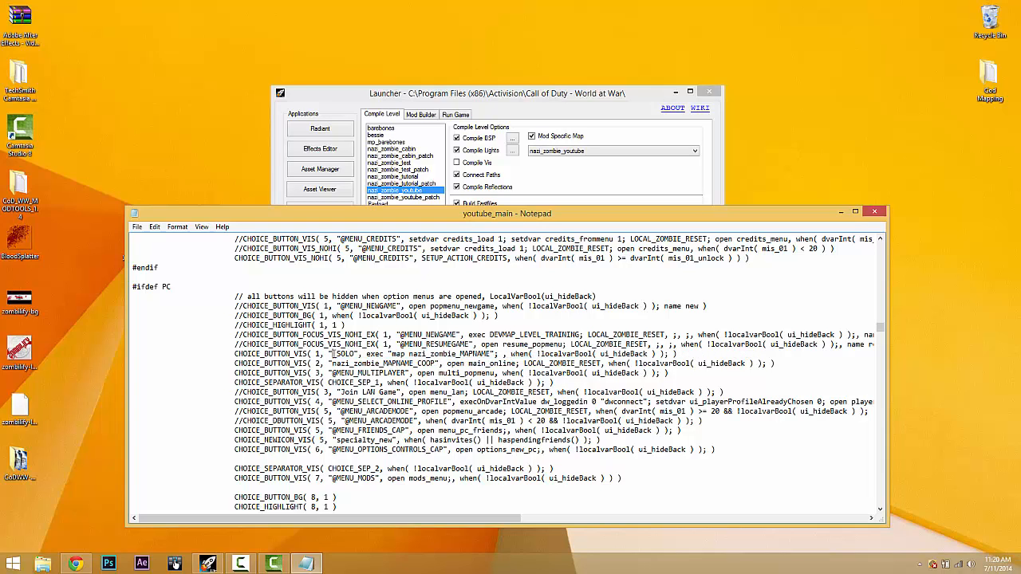
pyautogui.write('youtube')
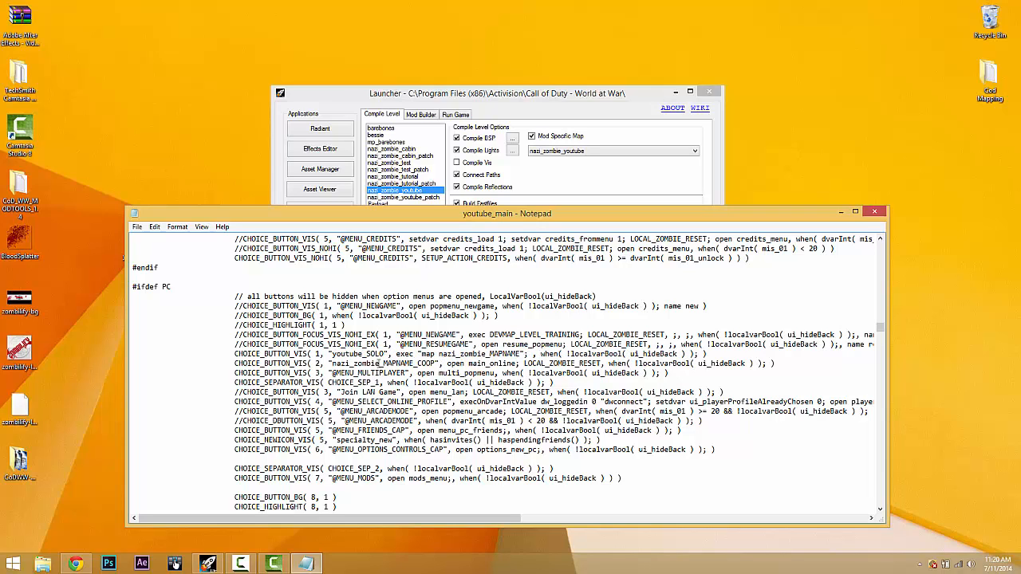
# Change the co-op button label to youtube_COOP.
pyautogui.moveTo(379, 363); pyautogui.dragTo(333, 364)
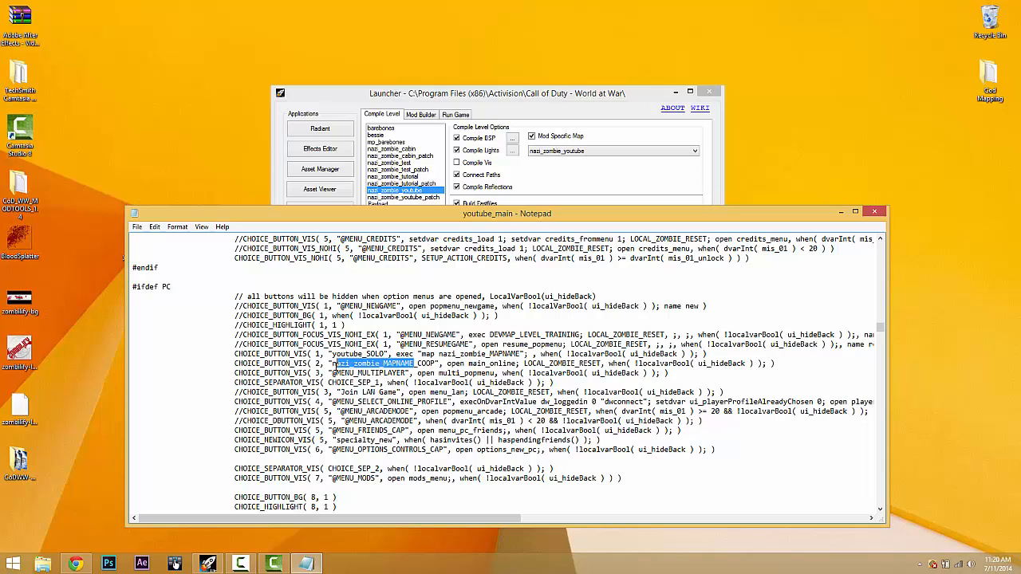
pyautogui.press('BackSpace')
pyautogui.press('Delete')
pyautogui.write('youtube_')
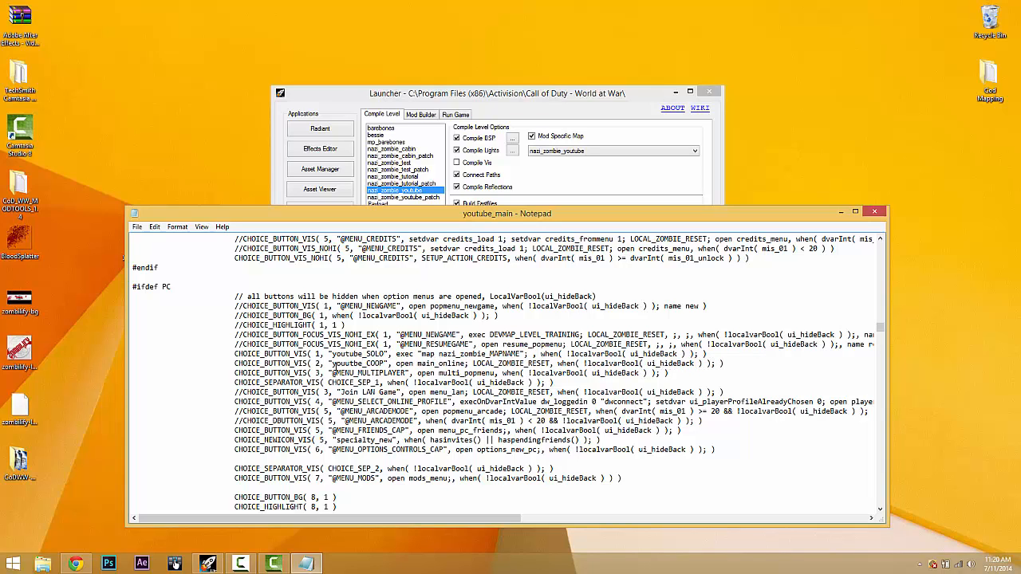
pyautogui.press('BackSpace')
pyautogui.press('BackSpace')
pyautogui.press('BackSpace')
pyautogui.press('BackSpace')
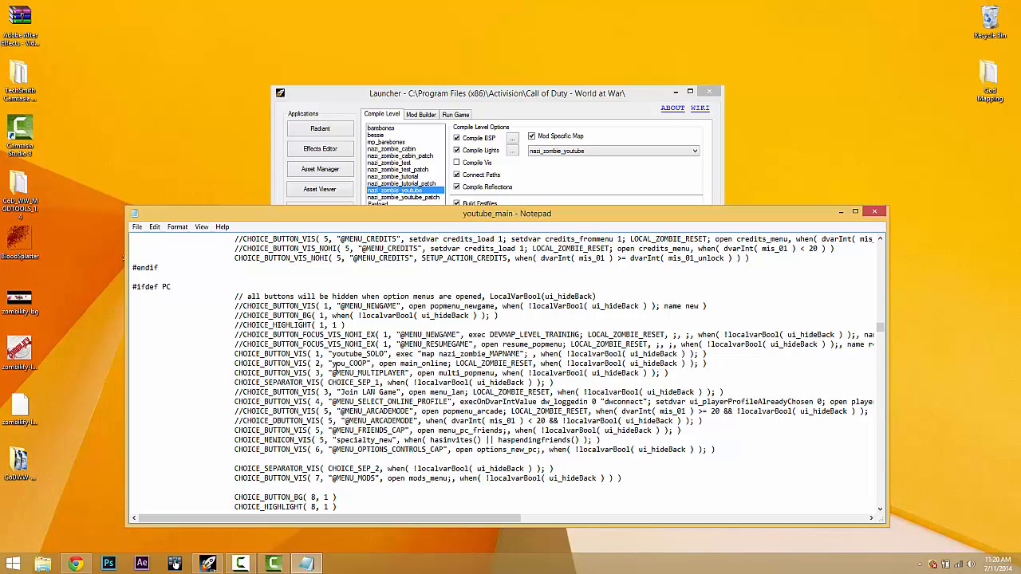
pyautogui.write('tube')
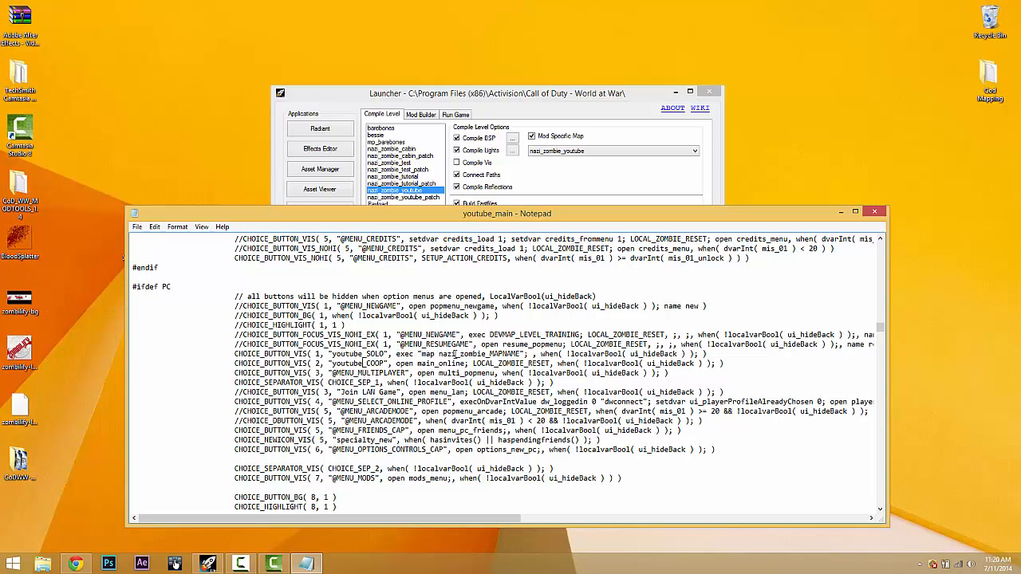
# Set the map launched by the solo button's exec command to nazi_zombie_youtube.
pyautogui.moveTo(489, 354); pyautogui.dragTo(520, 354)
pyautogui.write('youu')
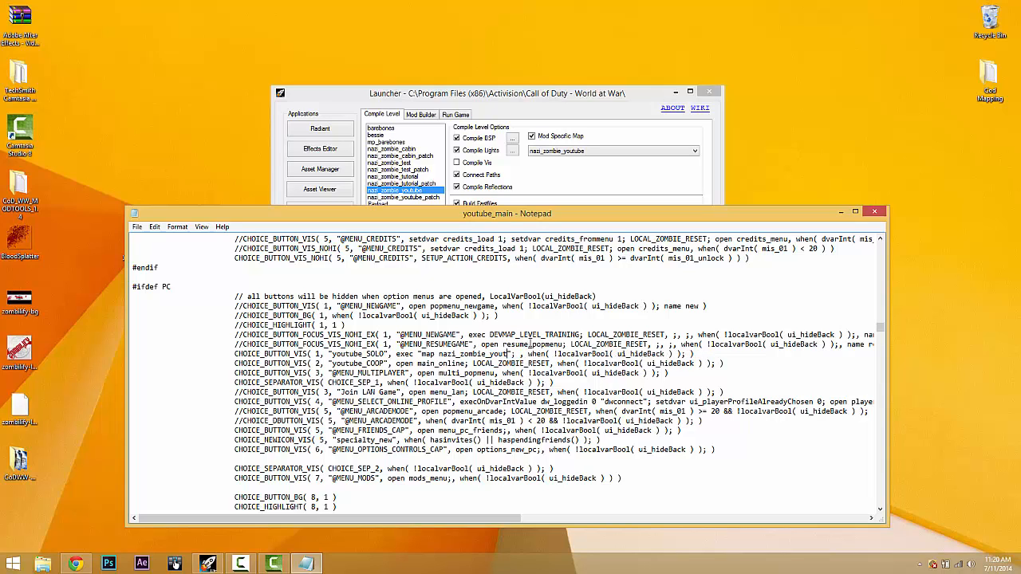
pyautogui.write('ube')
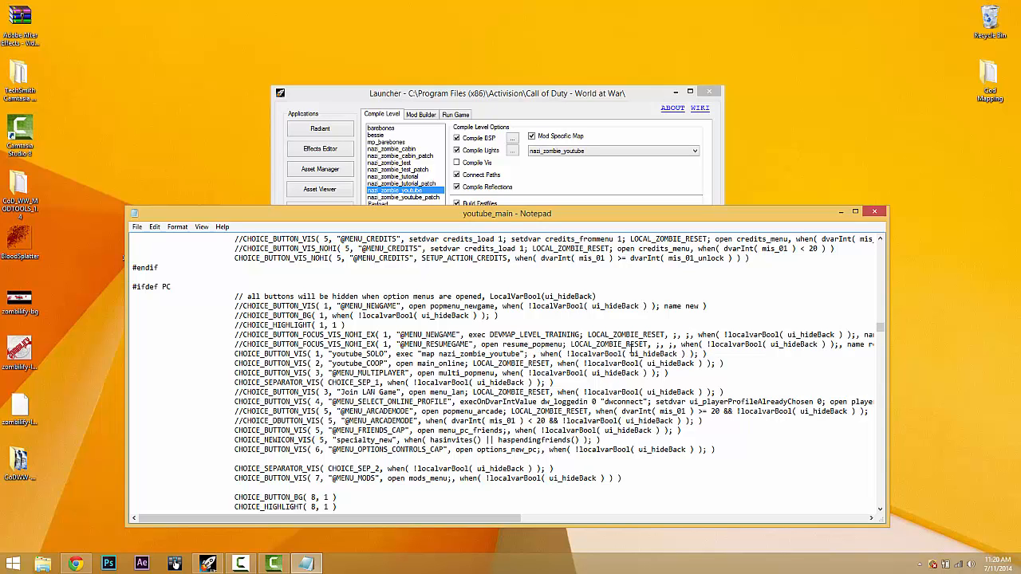
# Save the youtube_main menu file and close Notepad.
pyautogui.click(138, 228)
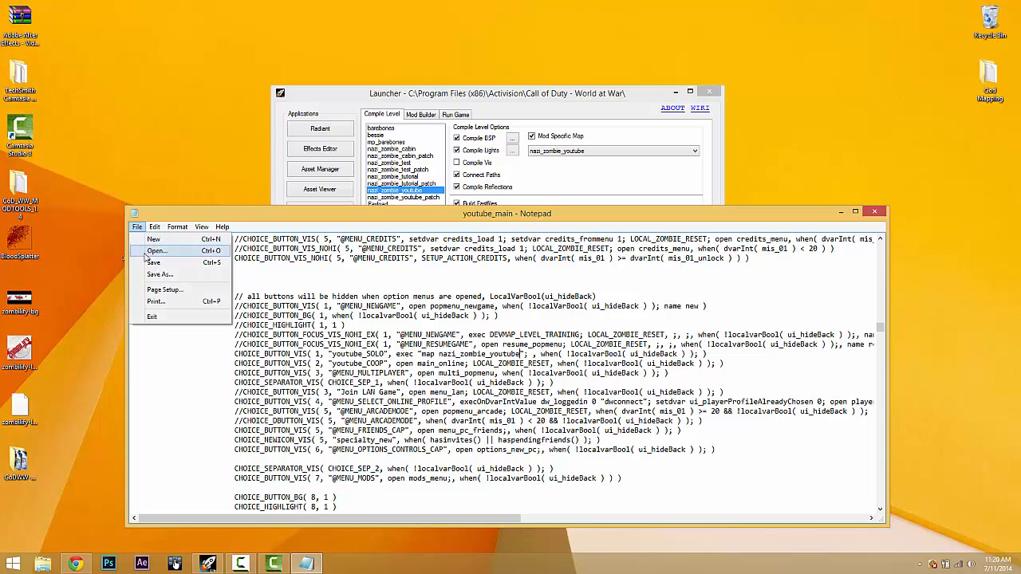
pyautogui.click(151, 266)
pyautogui.click(859, 211)
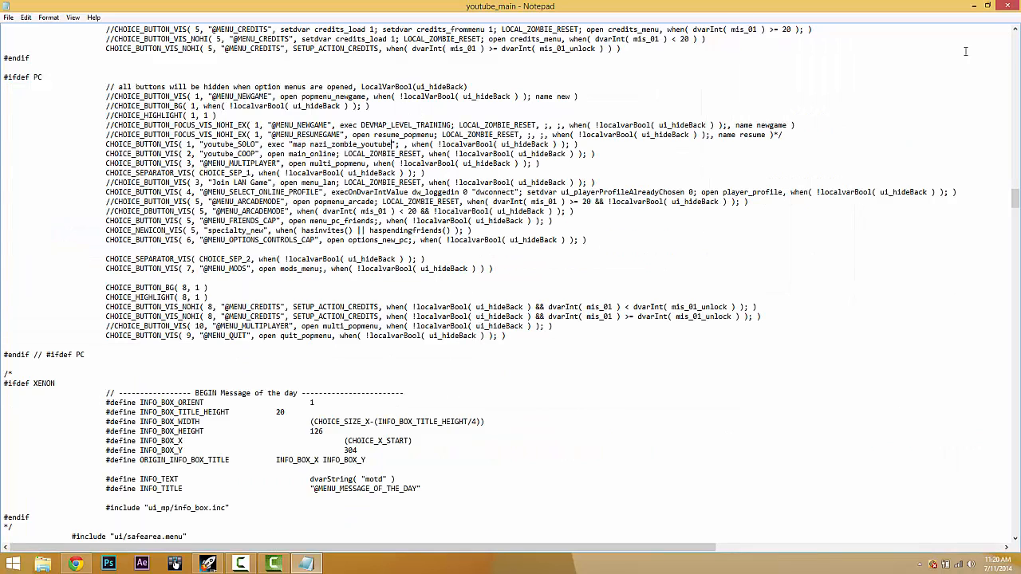
pyautogui.click(1011, 4)
# Open the raw\ui folder of the Call of Duty - World at War installation in File Explorer.
pyautogui.click(44, 564)
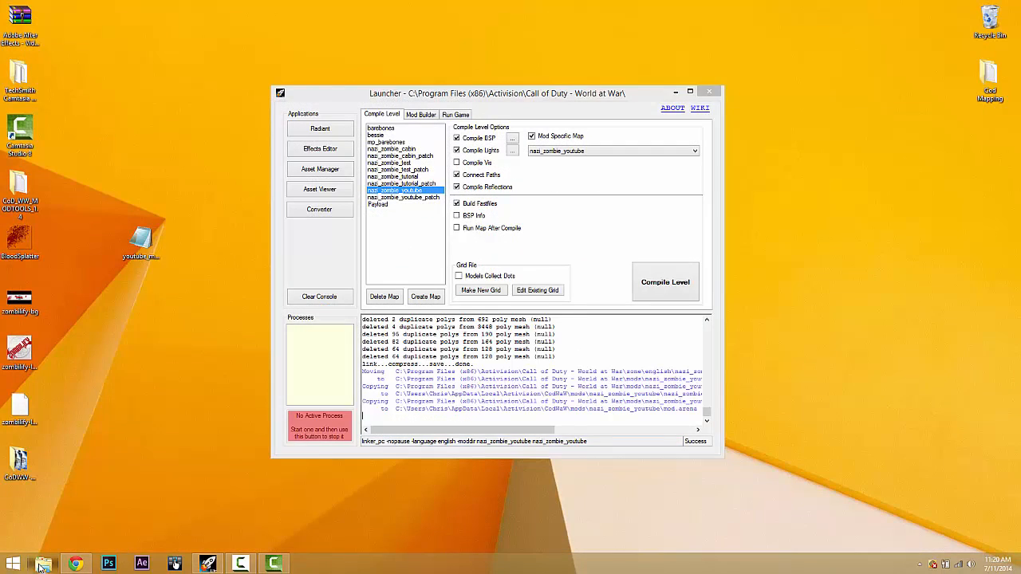
pyautogui.click(292, 305)
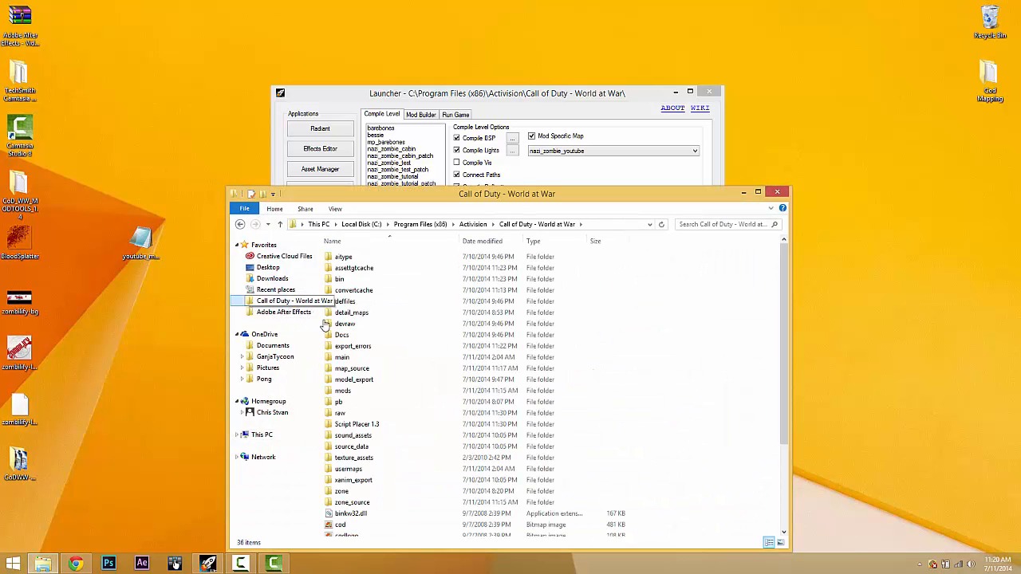
pyautogui.doubleClick(376, 418)
pyautogui.scroll(-7, 379, 455)
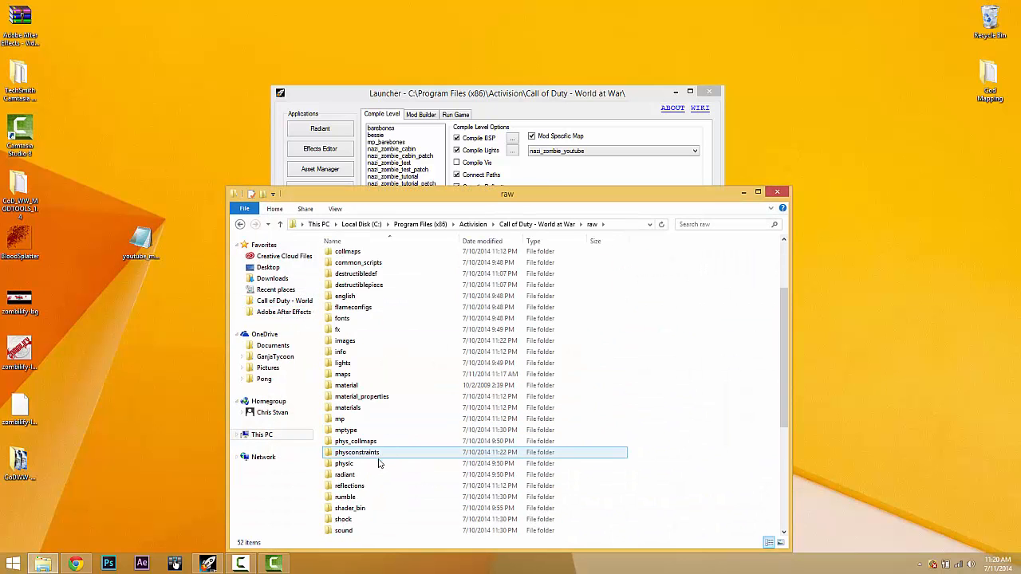
pyautogui.doubleClick(361, 468)
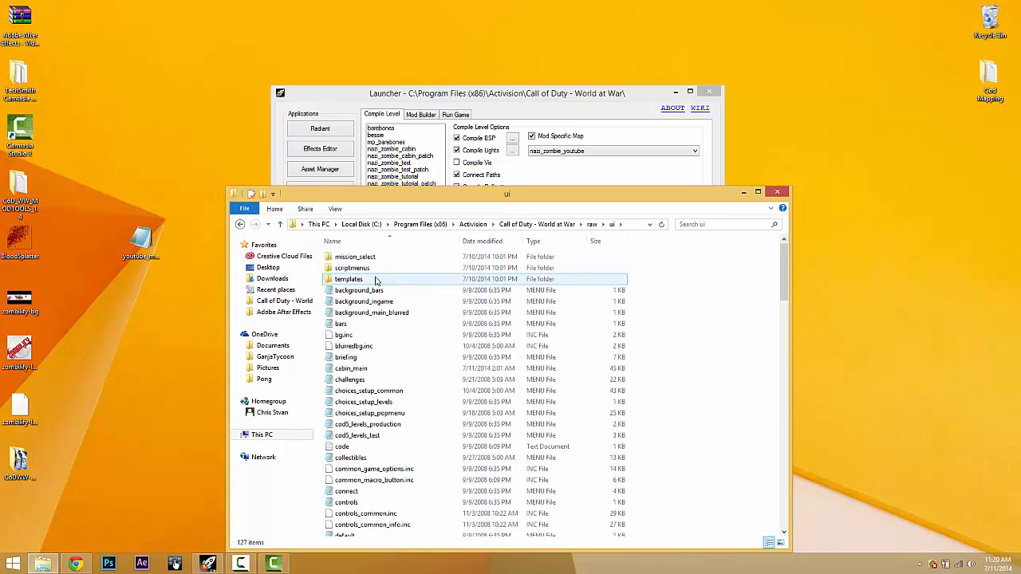
# Move youtube_main from the desktop into raw\ui with administrator permission and close the folder window.
pyautogui.moveTo(147, 249); pyautogui.dragTo(703, 341)
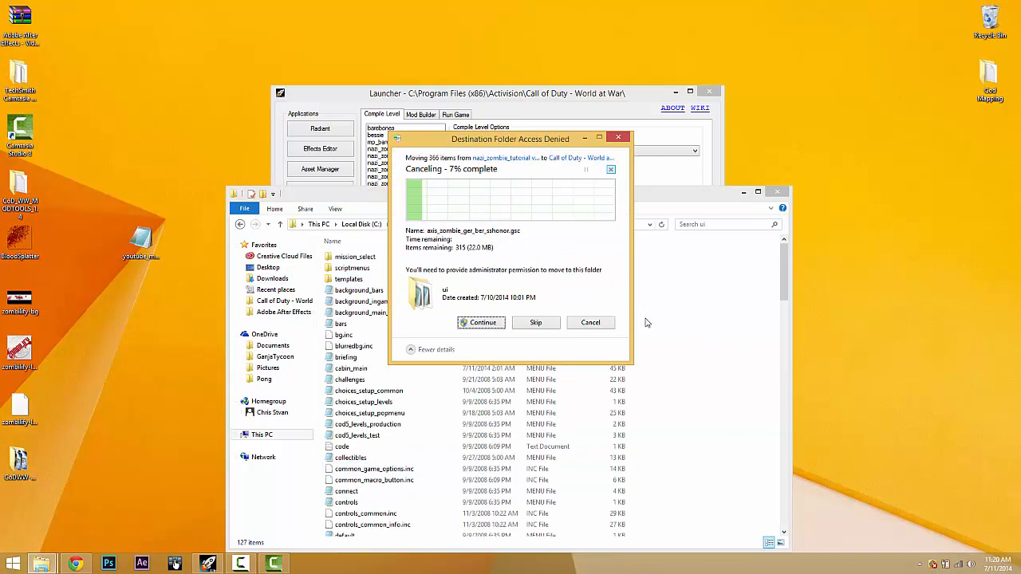
pyautogui.click(499, 323)
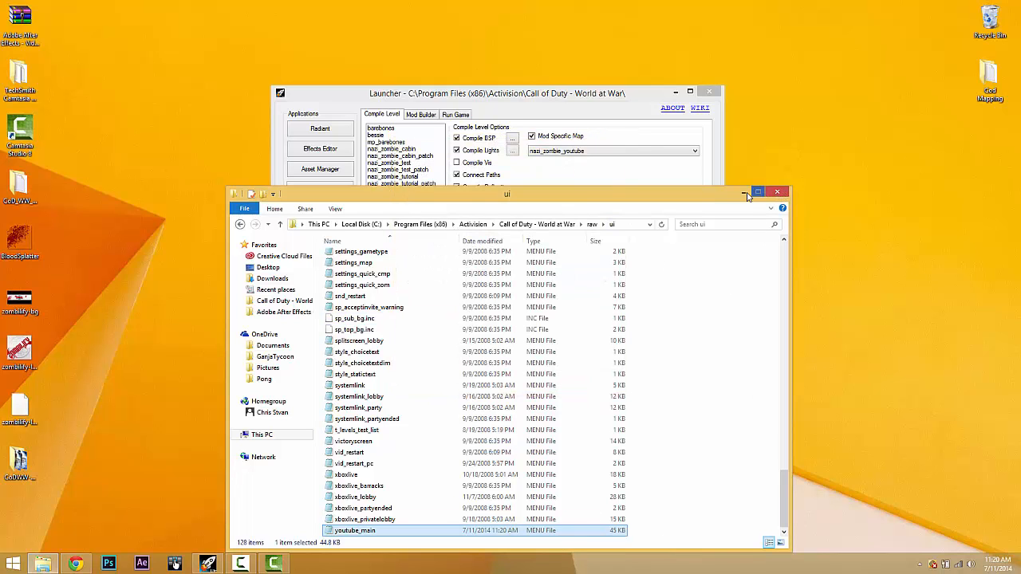
pyautogui.click(782, 194)
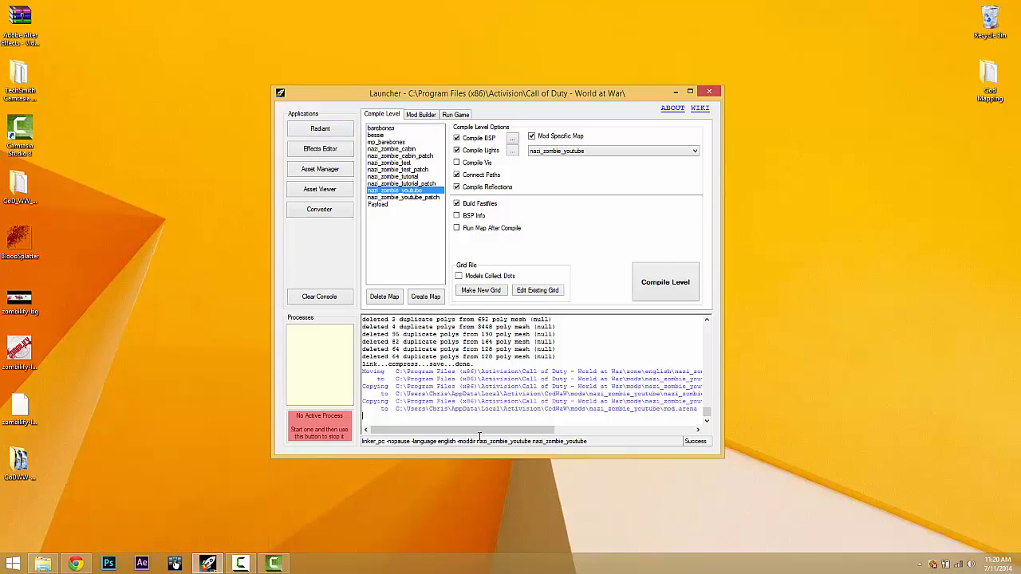
# Compile nazi_zombie_youtube_patch in the Launcher with Build Fastfiles only, as a mod specific map for nazi_zombie_youtube.
pyautogui.click(423, 197)
pyautogui.click(476, 206)
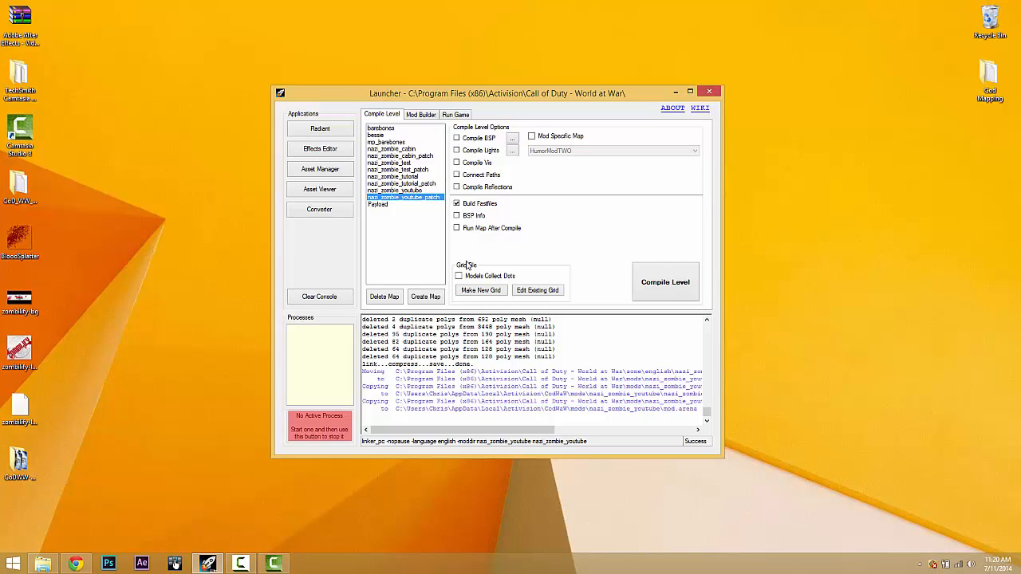
pyautogui.click(553, 137)
pyautogui.click(545, 152)
pyautogui.click(558, 185)
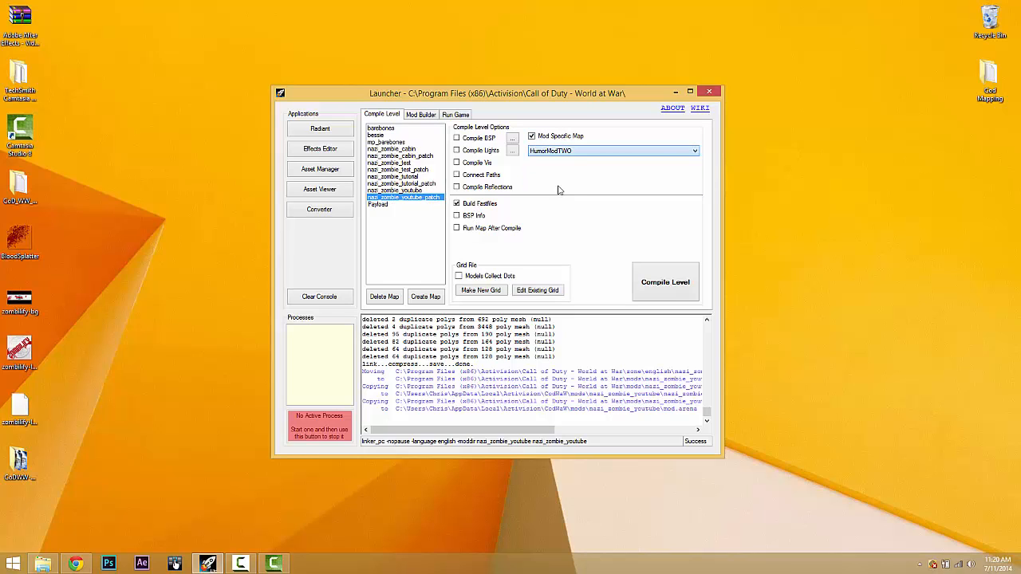
pyautogui.click(405, 190)
pyautogui.click(405, 197)
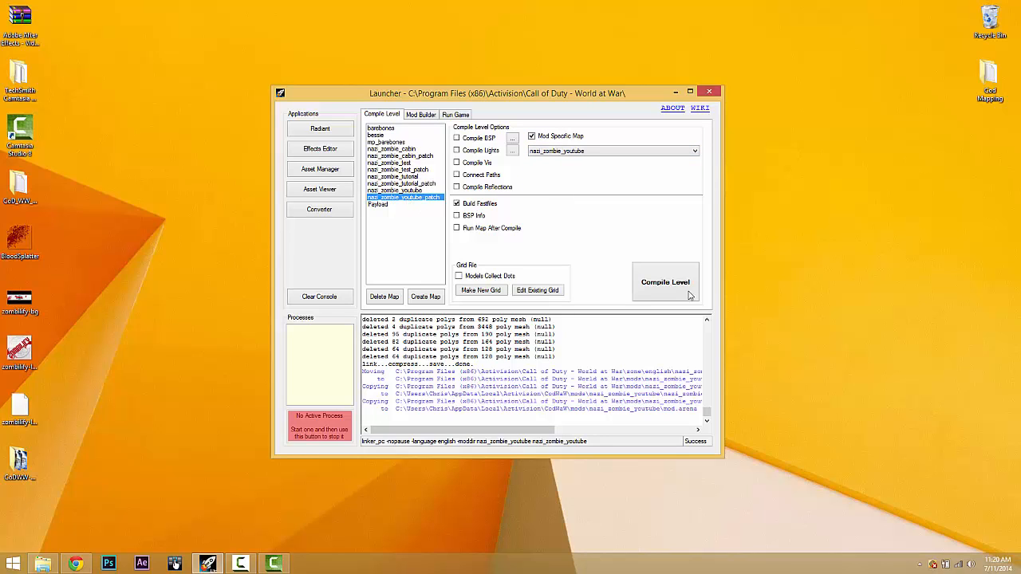
pyautogui.click(651, 275)
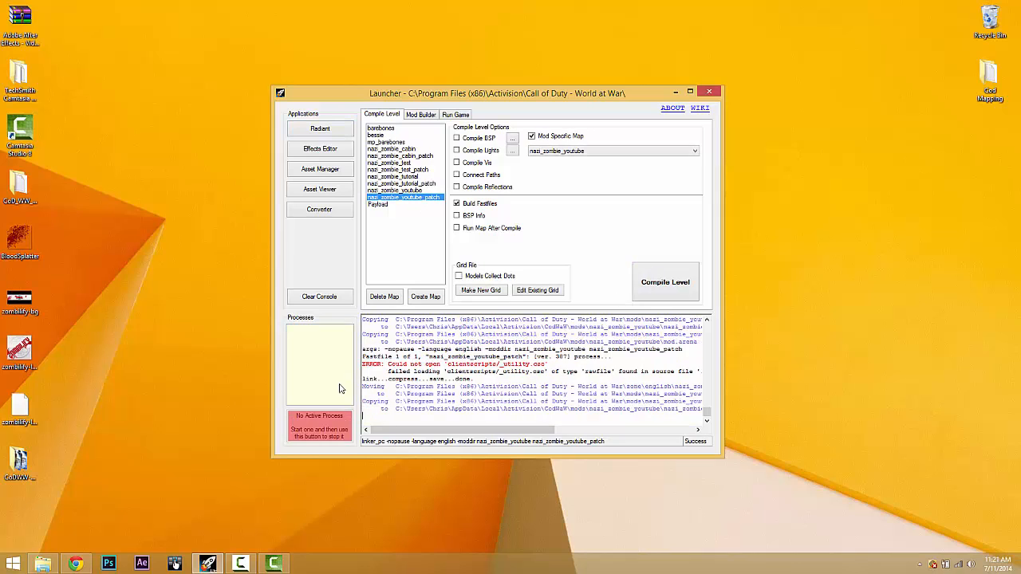
# Select the nazi_zombie_youtube mod in the Launcher's Mod Builder.
pyautogui.click(421, 115)
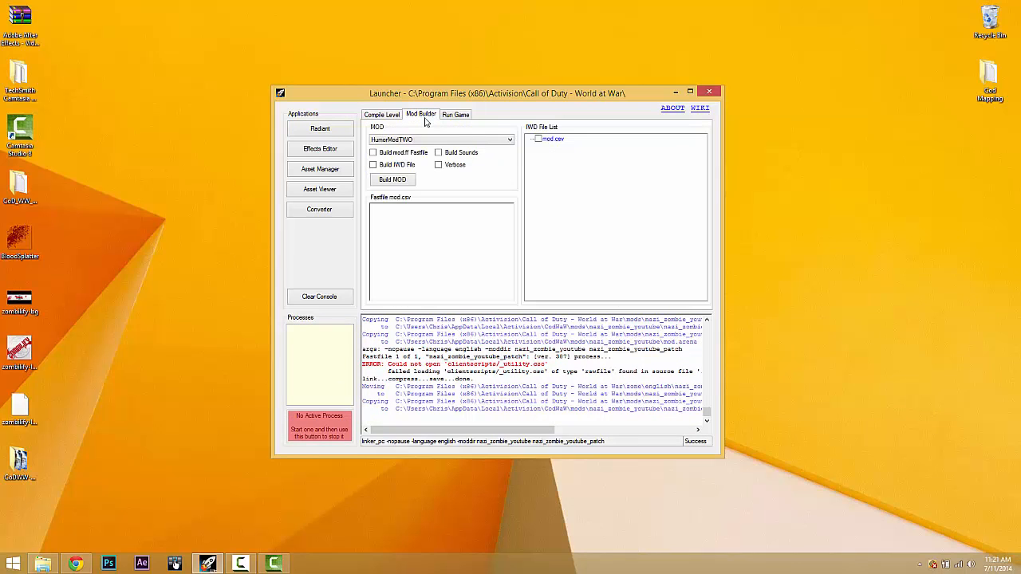
pyautogui.click(421, 139)
pyautogui.click(423, 177)
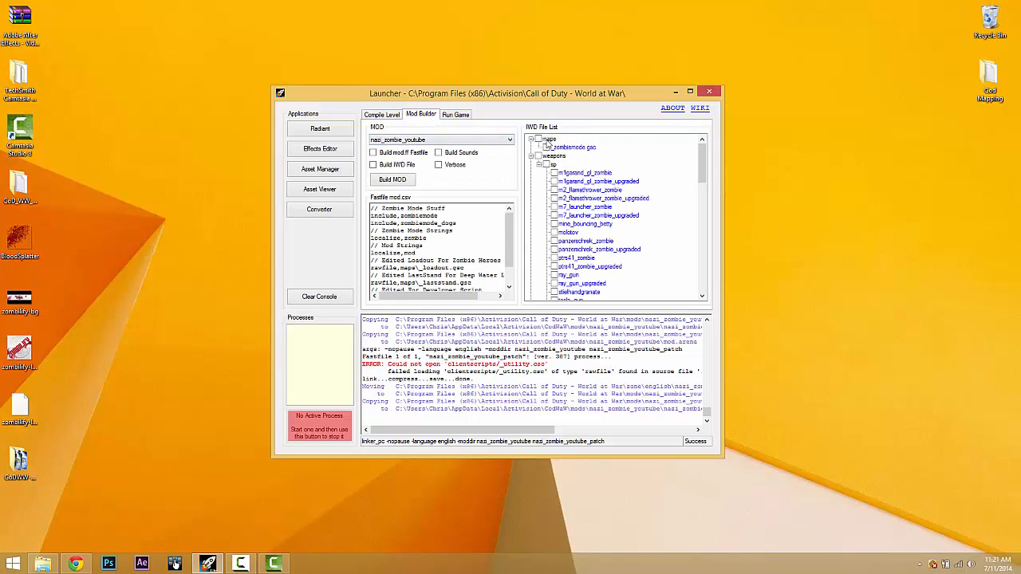
# Include maps, weapons and mod.arena in the IWD file list, and enable Build mod.ff Fastfile and Build IWD File.
pyautogui.moveTo(702, 180); pyautogui.dragTo(702, 148)
pyautogui.click(544, 155)
pyautogui.moveTo(703, 159)
pyautogui.mouseDown()
pyautogui.moveTo(702, 290)
pyautogui.moveTo(700, 145)
pyautogui.mouseUp()
pyautogui.click(531, 147)
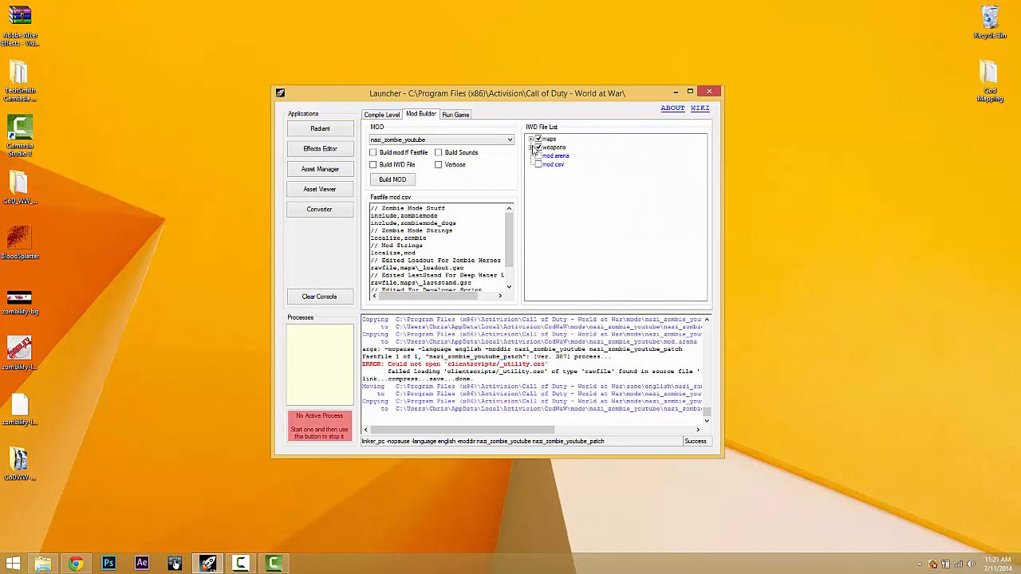
pyautogui.click(539, 156)
pyautogui.click(396, 153)
# Copy the line menufile,ui/cabin_main.menu from the nazi_zombie_cabin mod's Fastfile mod.csv.
pyautogui.click(430, 141)
pyautogui.click(426, 156)
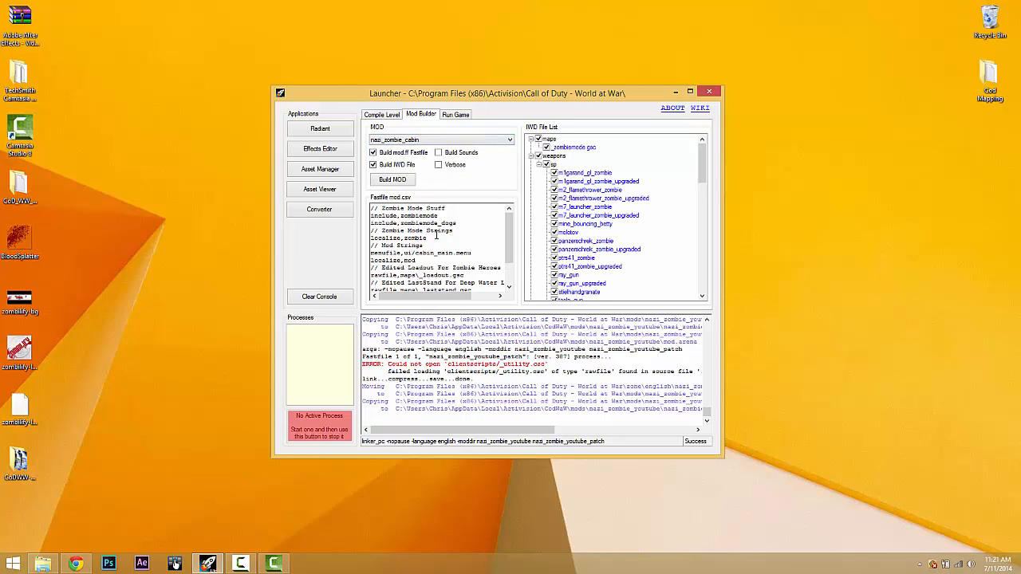
pyautogui.moveTo(472, 252); pyautogui.dragTo(370, 253)
pyautogui.hotkey('ctrl', 'c')
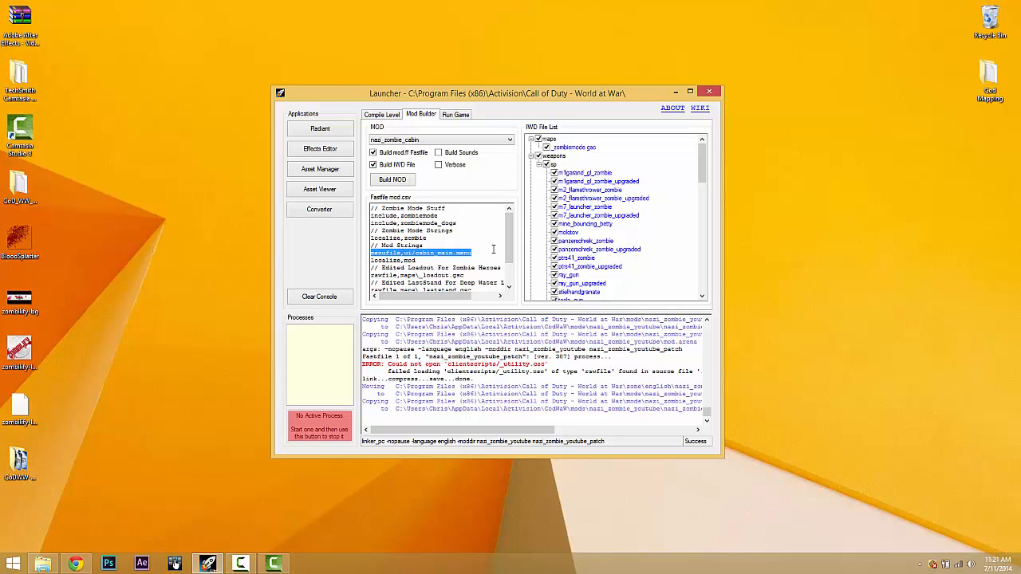
# Add the line menufile,ui/youtube_main.menu below // Mod Strings in the nazi_zombie_youtube mod's Fastfile mod.csv, and build the mod.
pyautogui.click(416, 141)
pyautogui.click(423, 177)
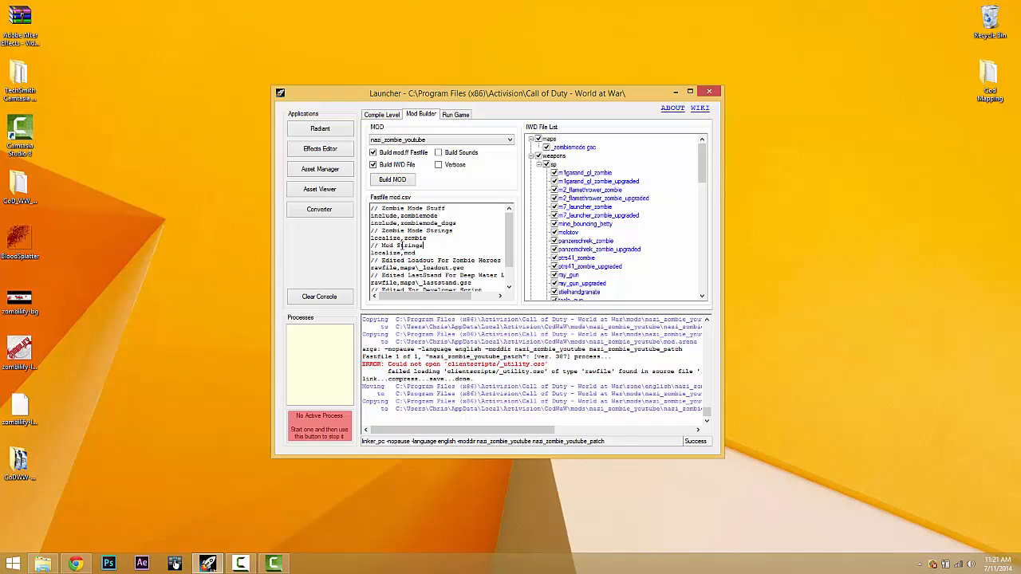
pyautogui.press('Return')
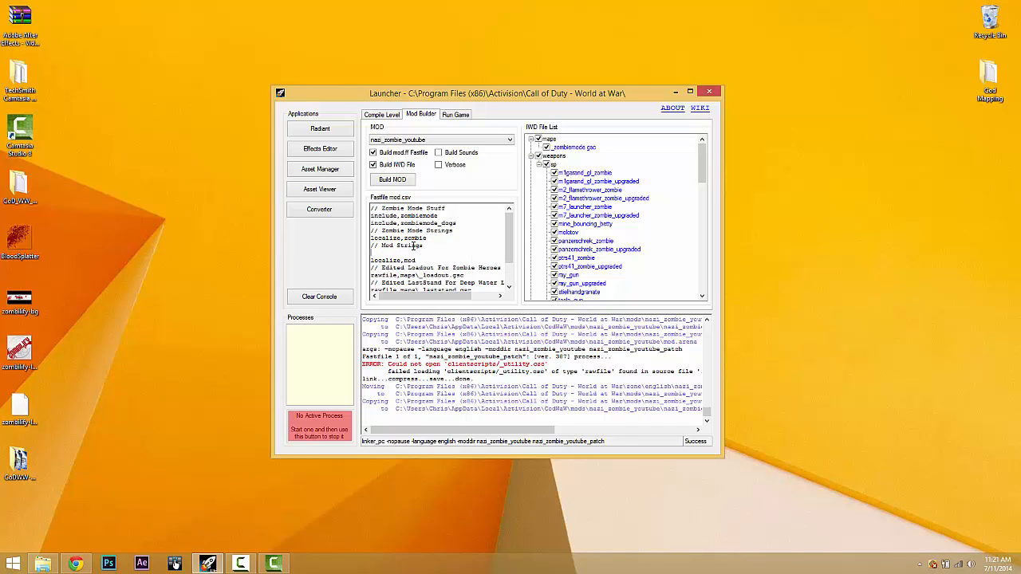
pyautogui.hotkey('ctrl', 'v')
pyautogui.moveTo(509, 243); pyautogui.dragTo(482, 205)
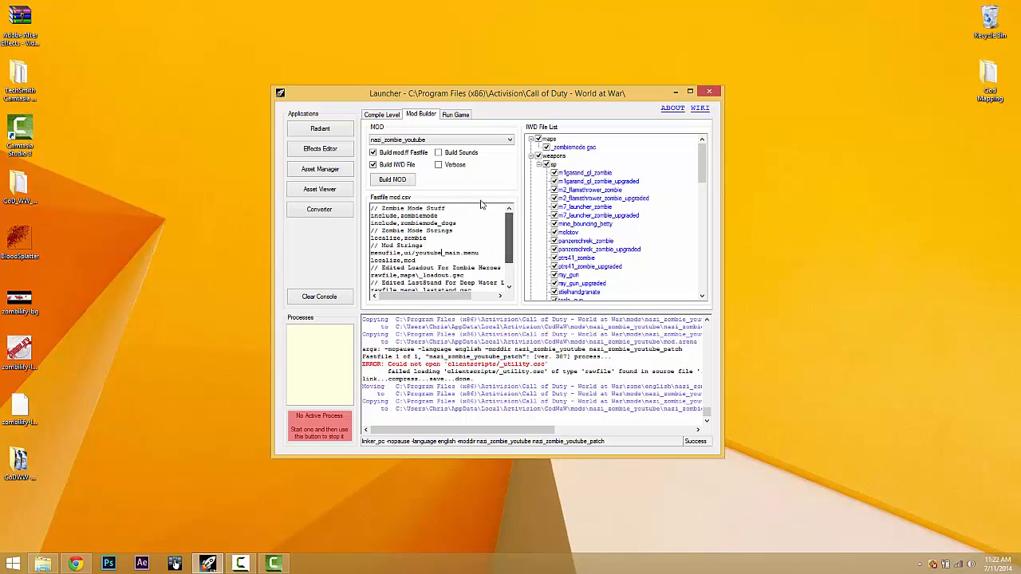
pyautogui.click(402, 182)
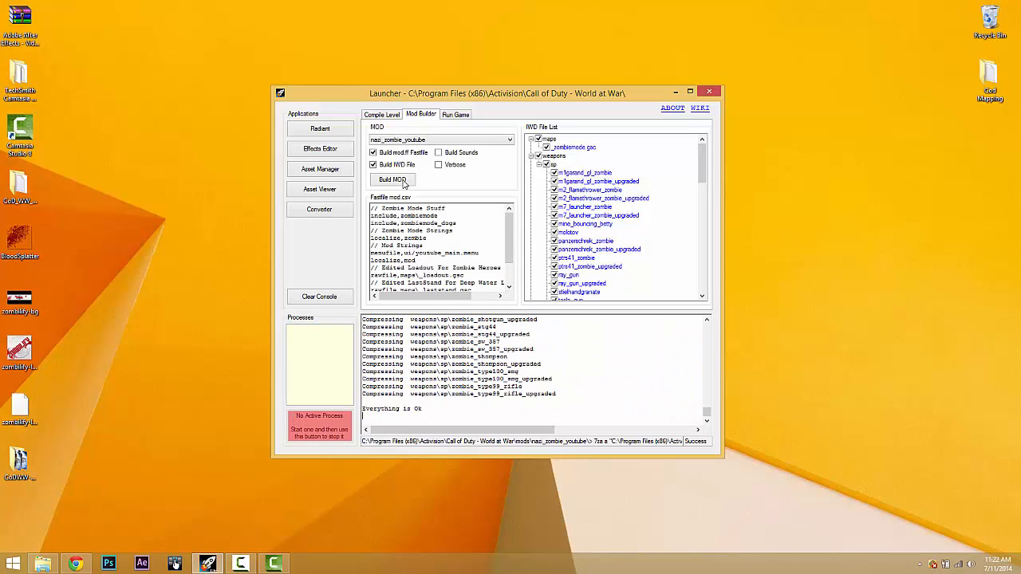
# Choose nazi_zombie_youtube as the mod in the Launcher's Run Game settings.
pyautogui.click(456, 115)
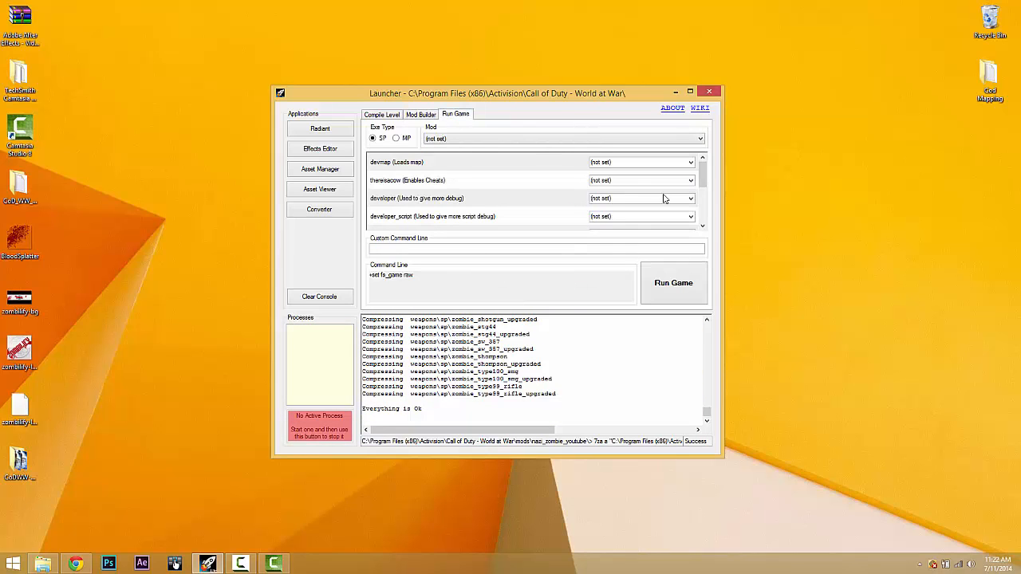
pyautogui.click(667, 140)
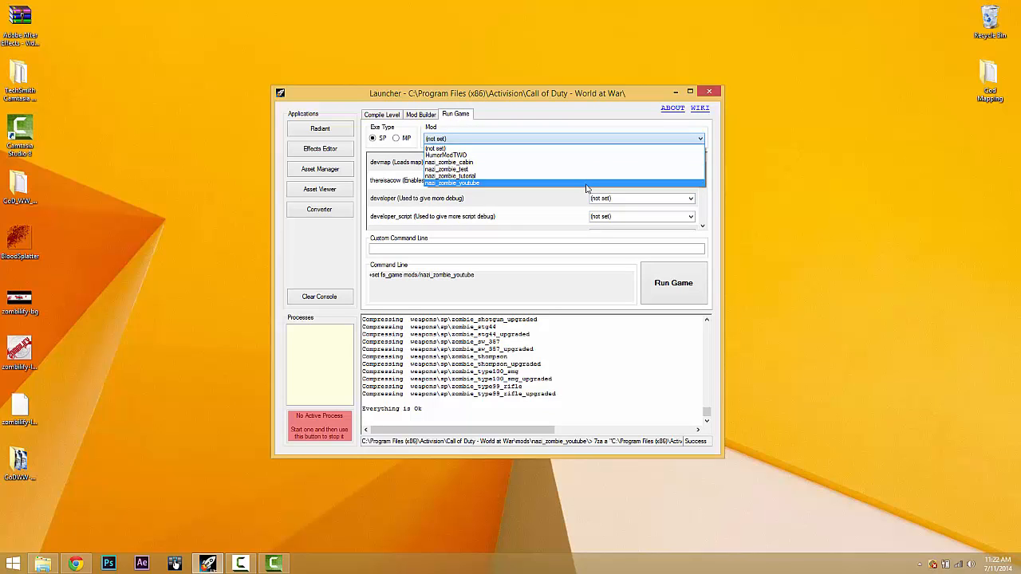
pyautogui.click(586, 184)
# Set com_introplayed to 1 and r_fullscreen to 0 in the run options, and run the game.
pyautogui.scroll(-4, 700, 183)
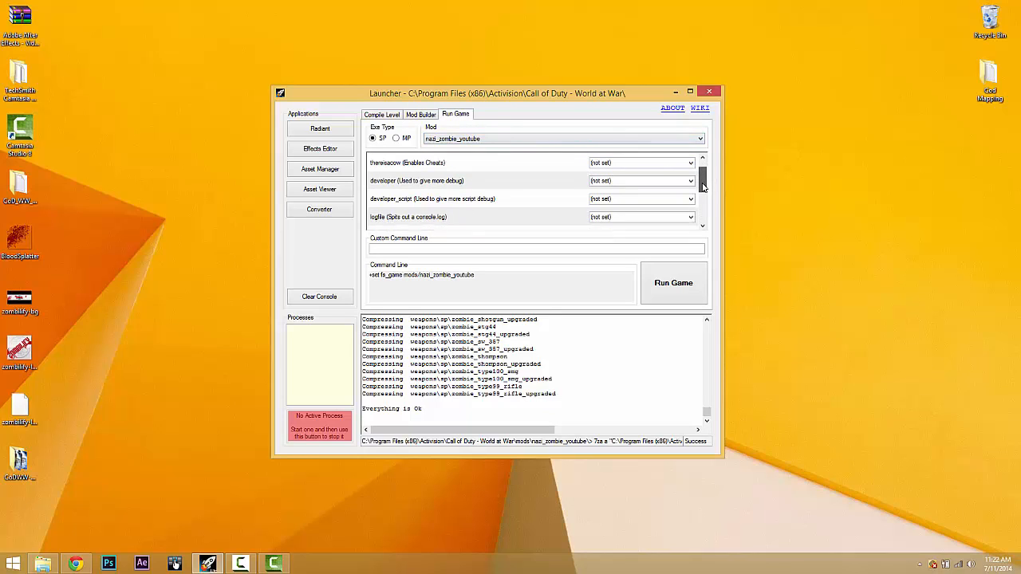
pyautogui.click(691, 193)
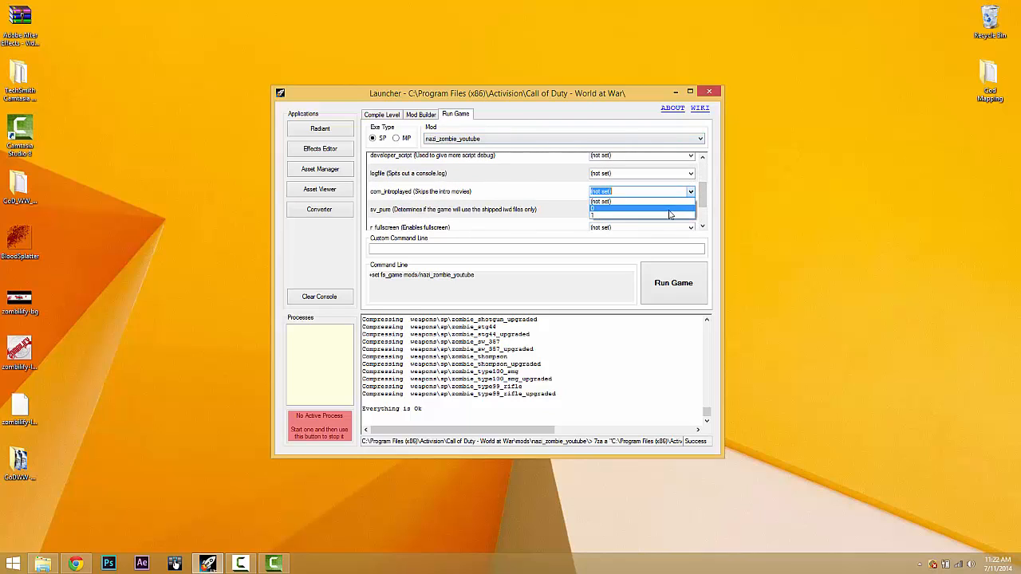
pyautogui.click(667, 214)
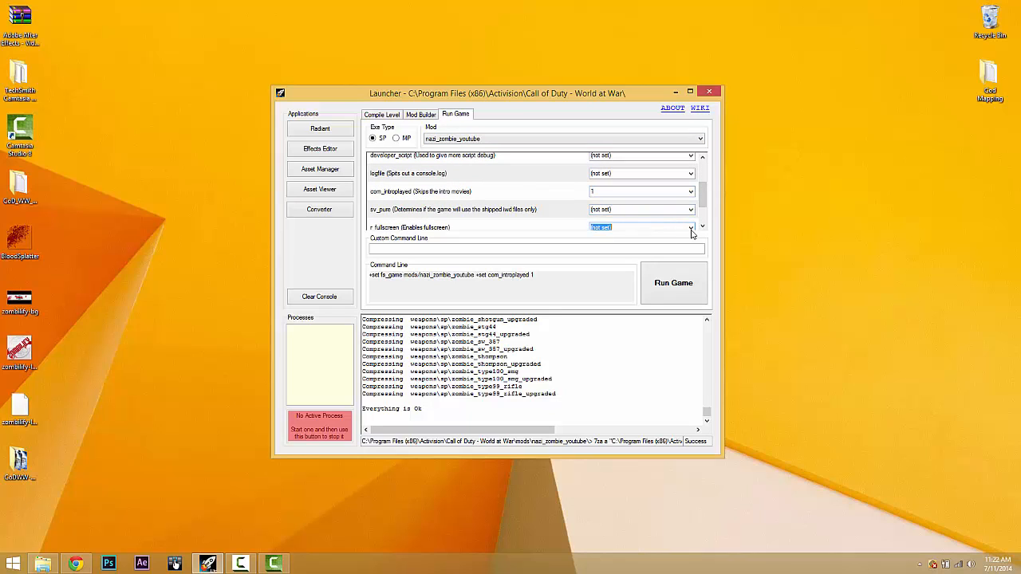
pyautogui.click(691, 228)
pyautogui.click(676, 246)
pyautogui.moveTo(699, 194); pyautogui.dragTo(702, 224)
pyautogui.scroll(5, 701, 216)
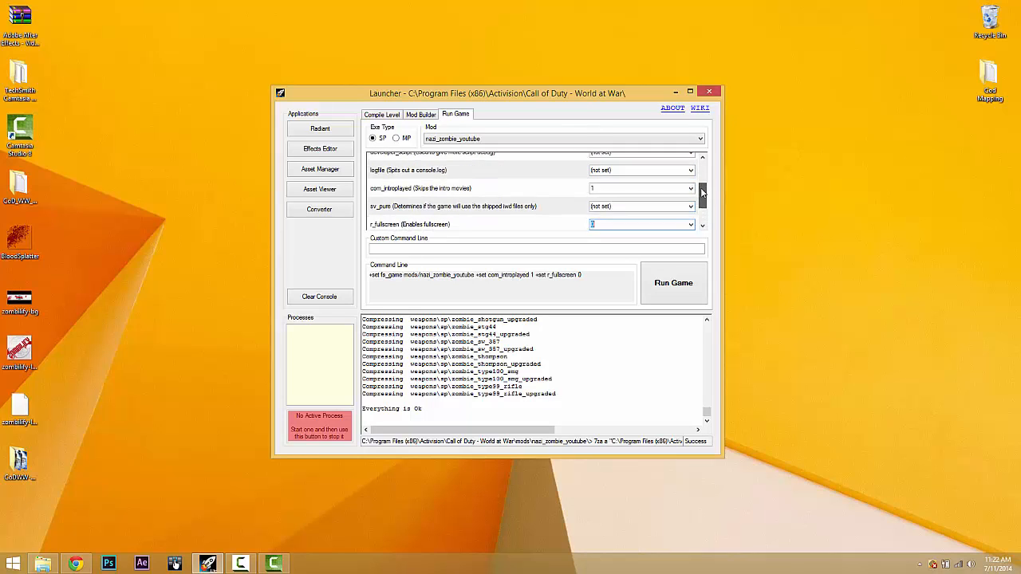
pyautogui.click(671, 289)
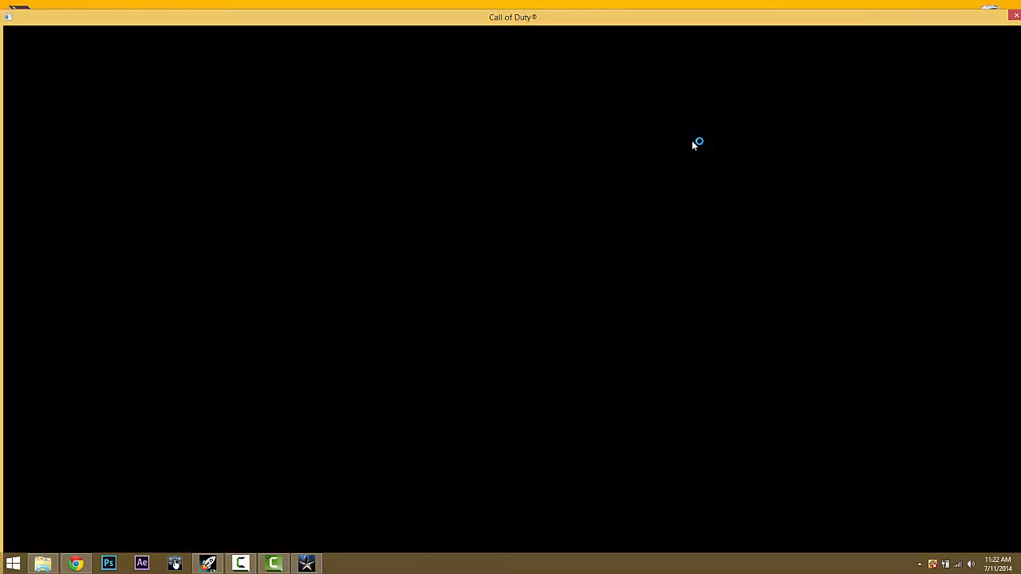
# Set the Video Mode to 1280x720 in the game's Graphics options.
pyautogui.moveTo(562, 20)
pyautogui.mouseDown()
pyautogui.moveTo(555, 1)
pyautogui.moveTo(565, 25)
pyautogui.mouseUp()
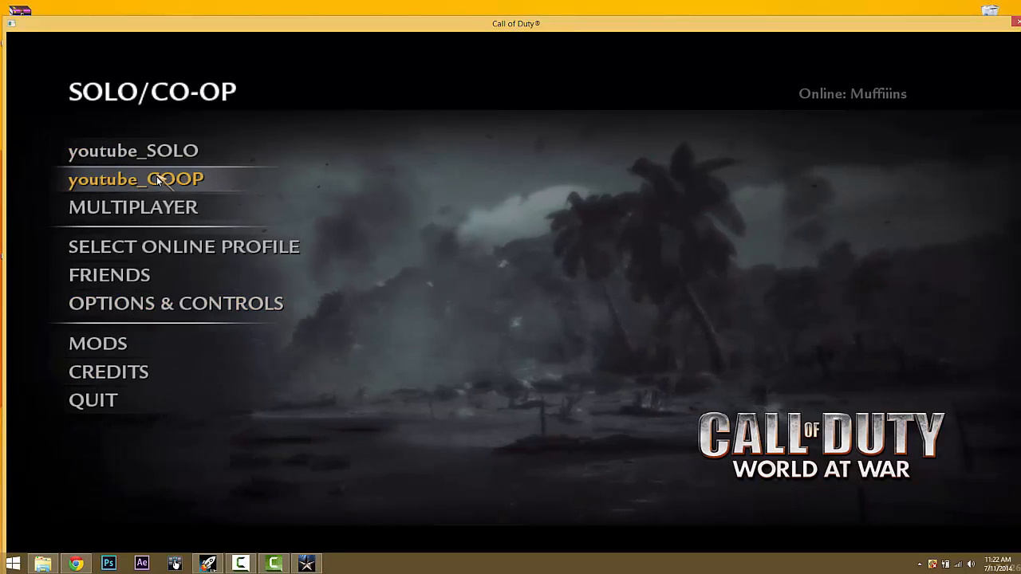
pyautogui.click(155, 312)
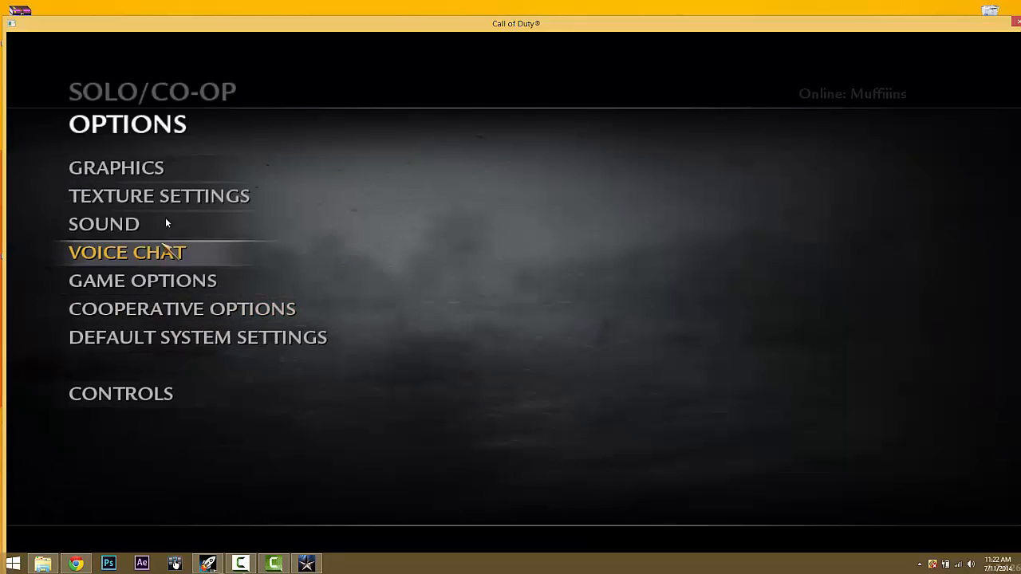
pyautogui.click(163, 169)
pyautogui.click(536, 151)
pyautogui.click(536, 152)
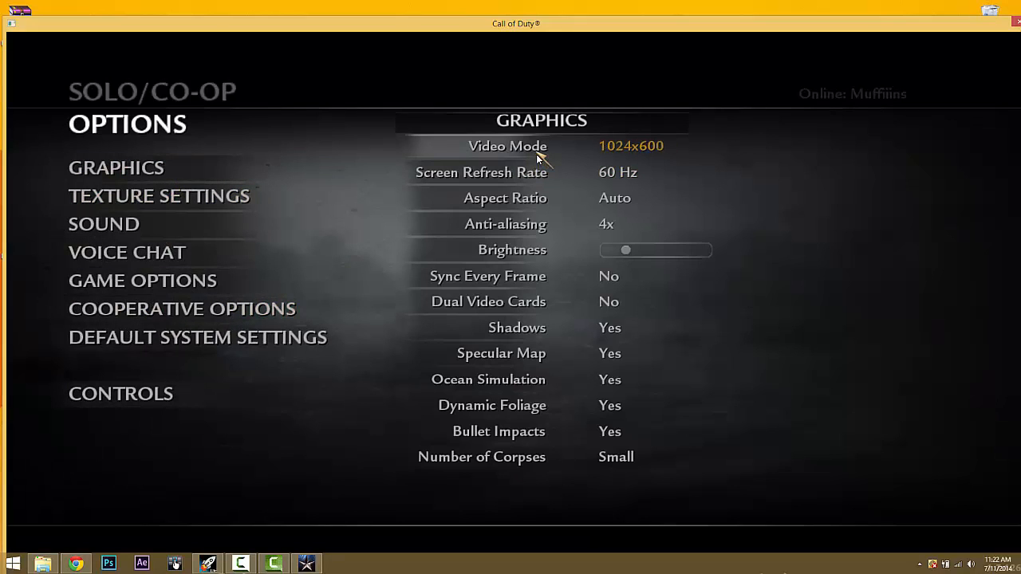
pyautogui.click(535, 151)
pyautogui.click(535, 151)
pyautogui.click(536, 152)
pyautogui.click(536, 152)
pyautogui.click(536, 151)
pyautogui.click(536, 151)
pyautogui.click(536, 152)
pyautogui.click(536, 154)
pyautogui.click(536, 154)
pyautogui.click(535, 154)
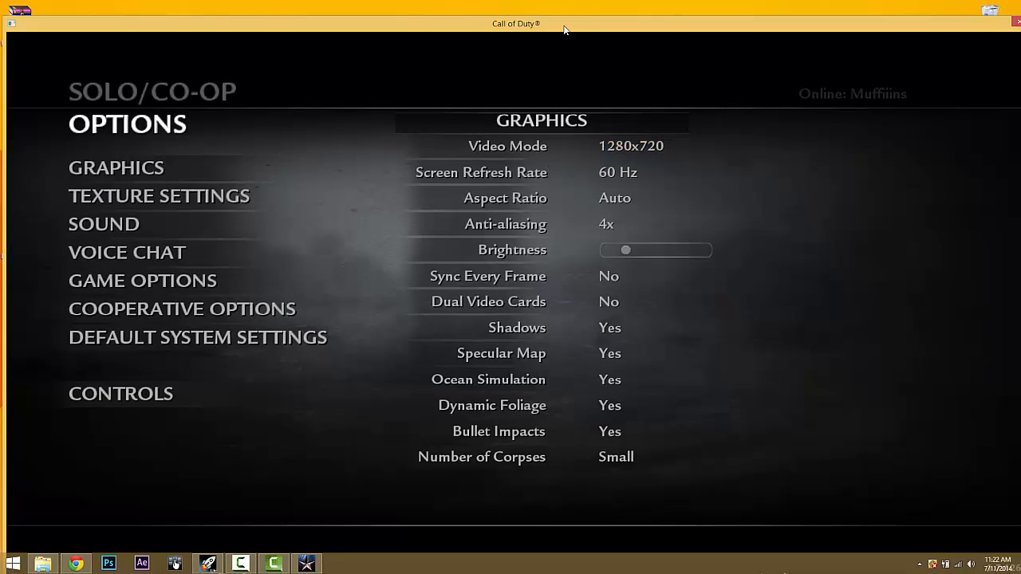
# Move the game window up so Apply is reachable, and apply the changed graphics settings.
pyautogui.moveTo(565, 28); pyautogui.dragTo(537, 4)
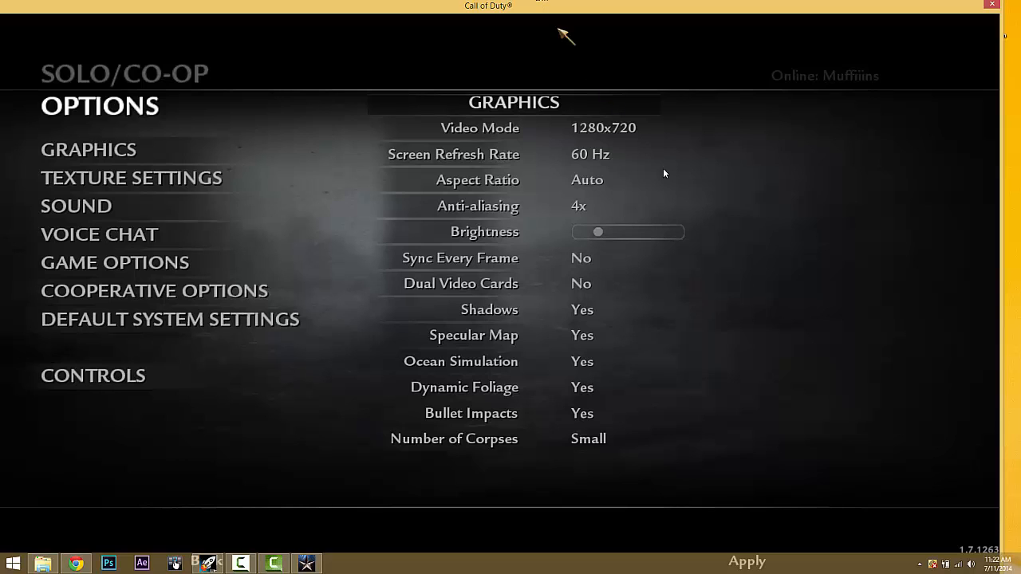
pyautogui.click(754, 552)
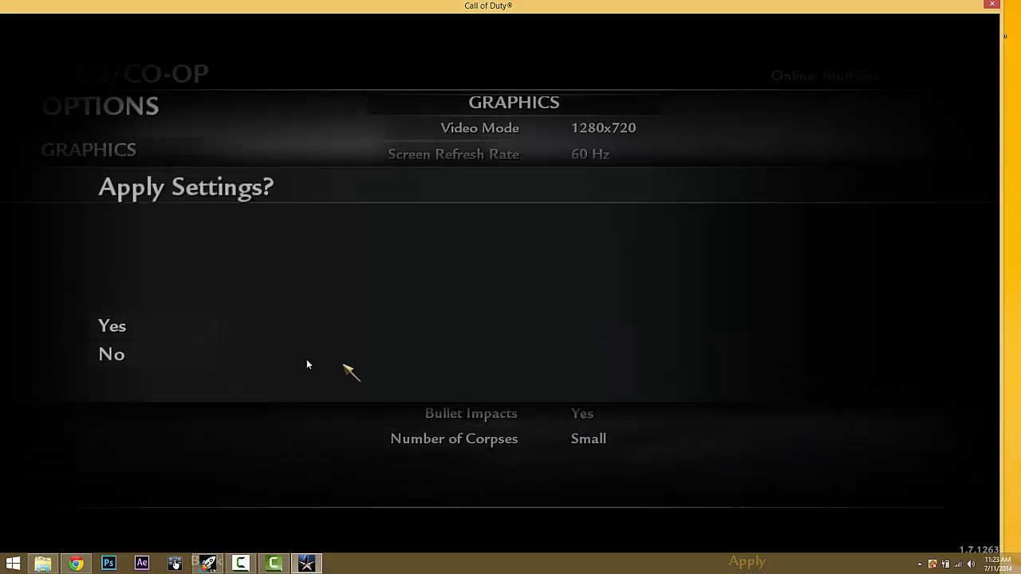
pyautogui.click(231, 333)
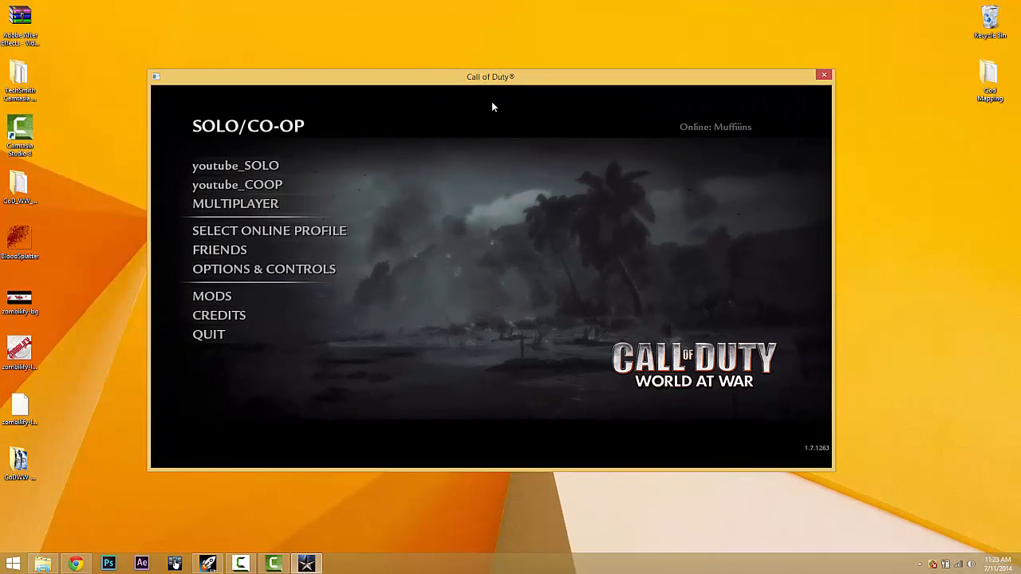
# Playtest the map through youtube_SOLO by moving around and using melee attacks on the zombies, and close the game.
pyautogui.click(285, 166)
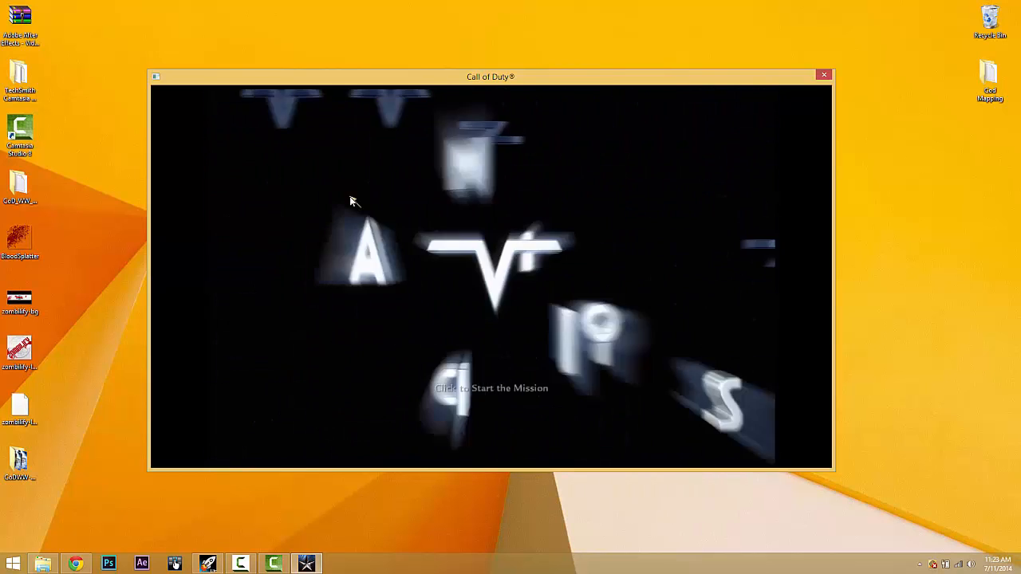
pyautogui.click(385, 241)
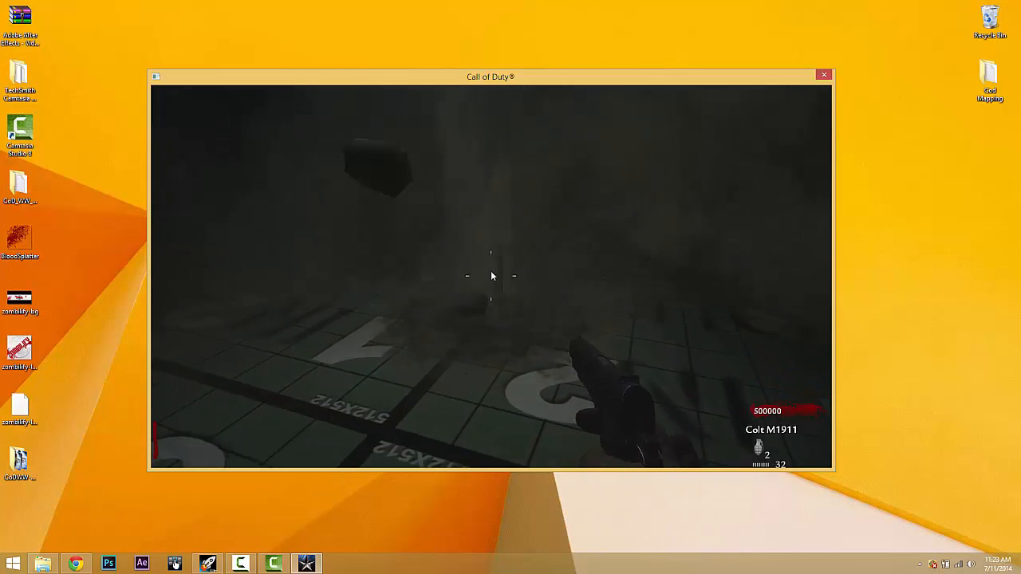
pyautogui.press('v')
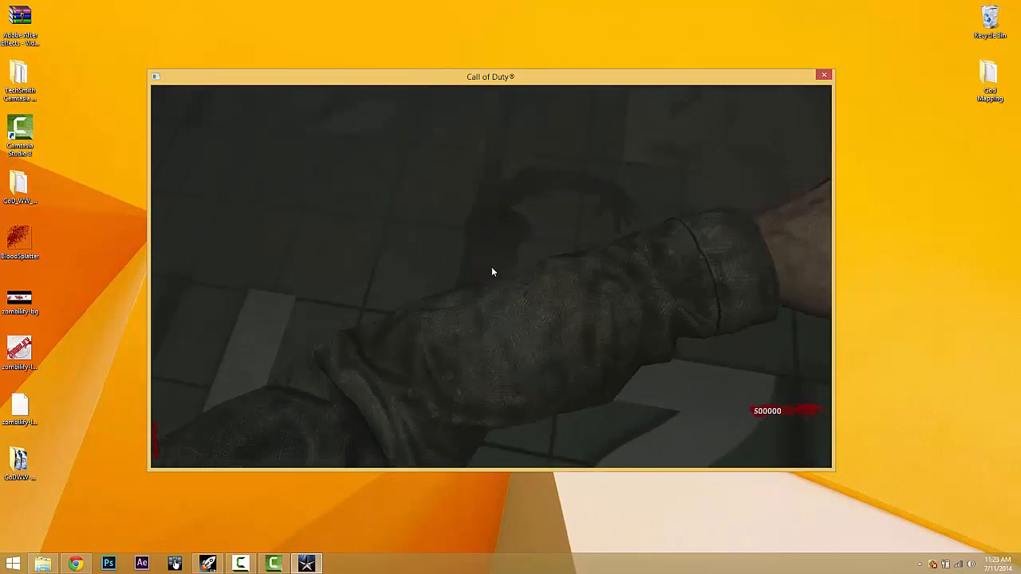
pyautogui.press('v')
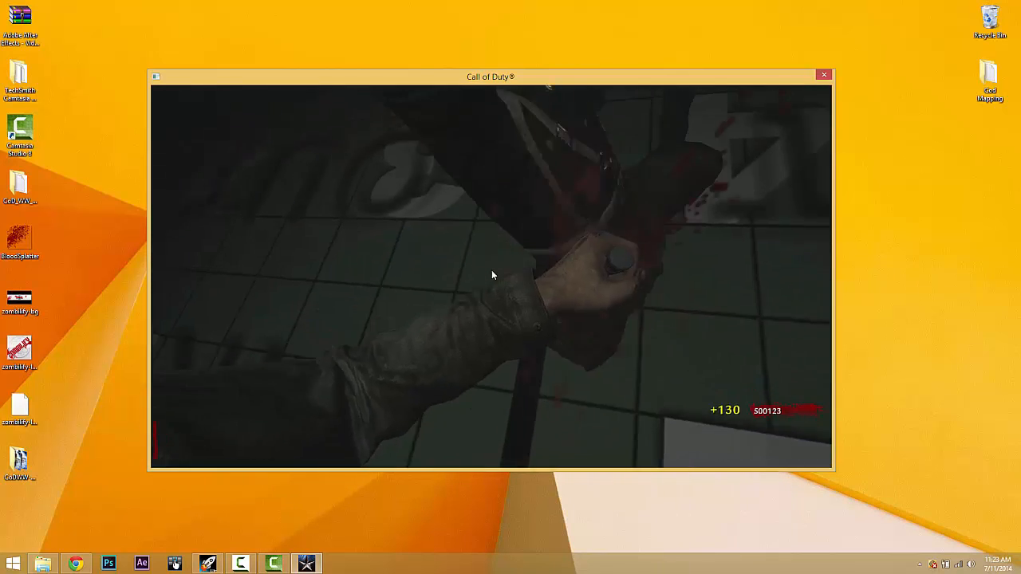
pyautogui.press('v')
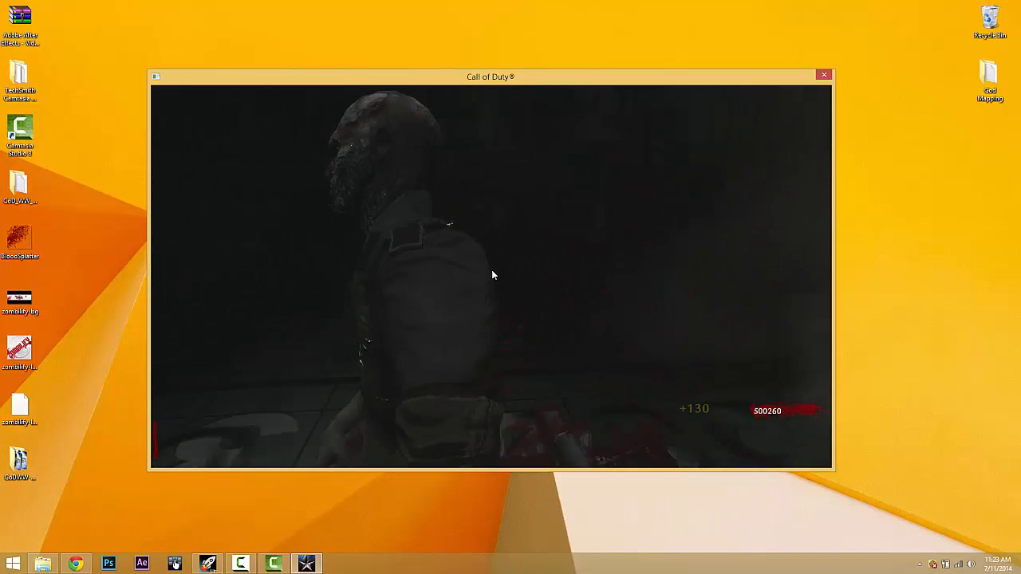
pyautogui.press('v')
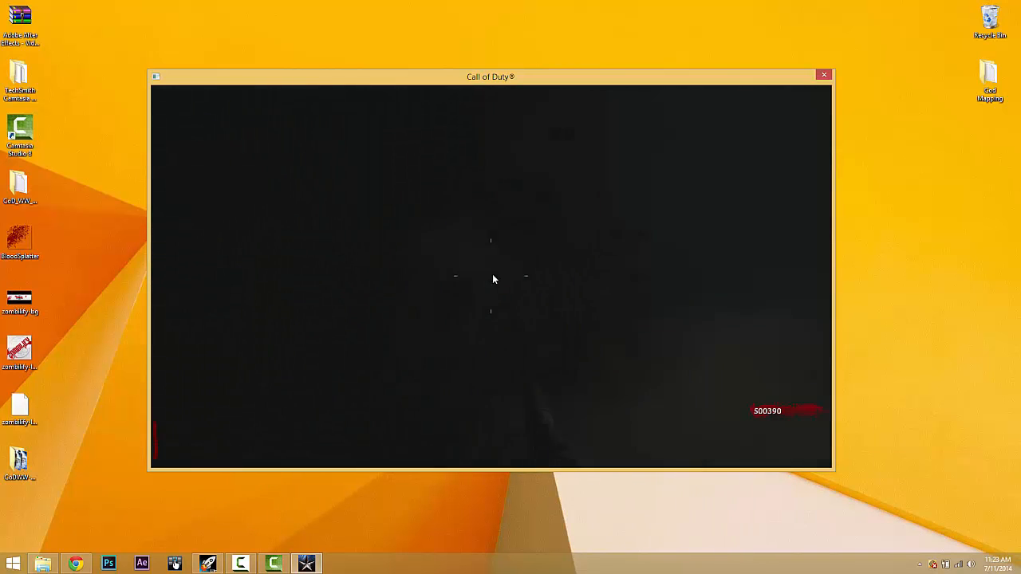
pyautogui.press('w')
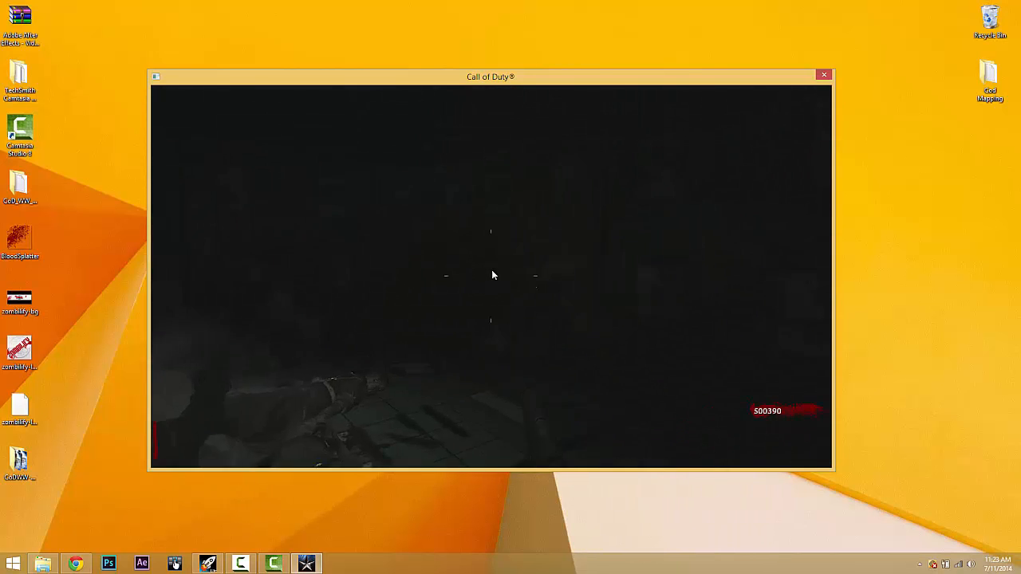
pyautogui.press('v')
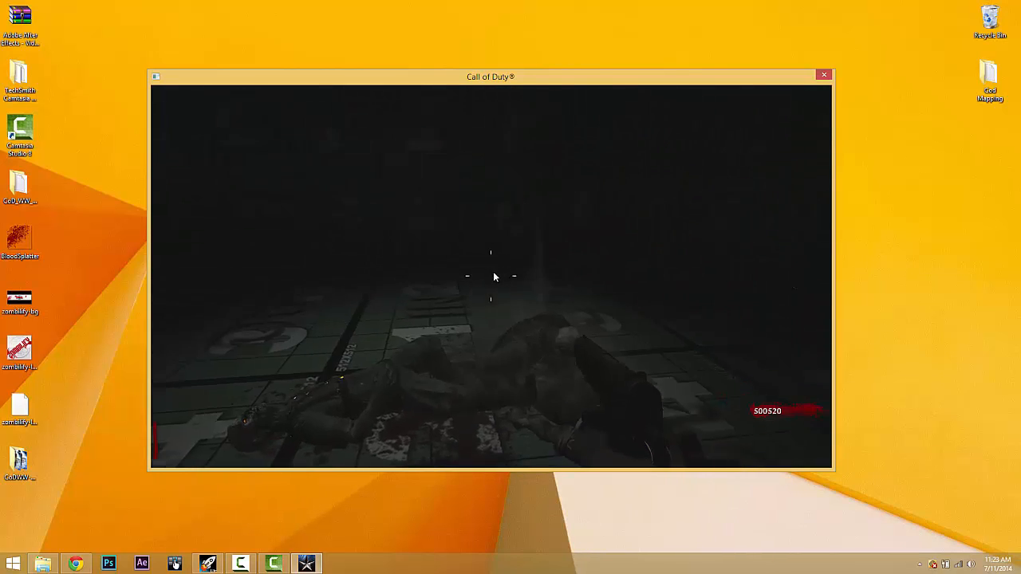
pyautogui.press('v')
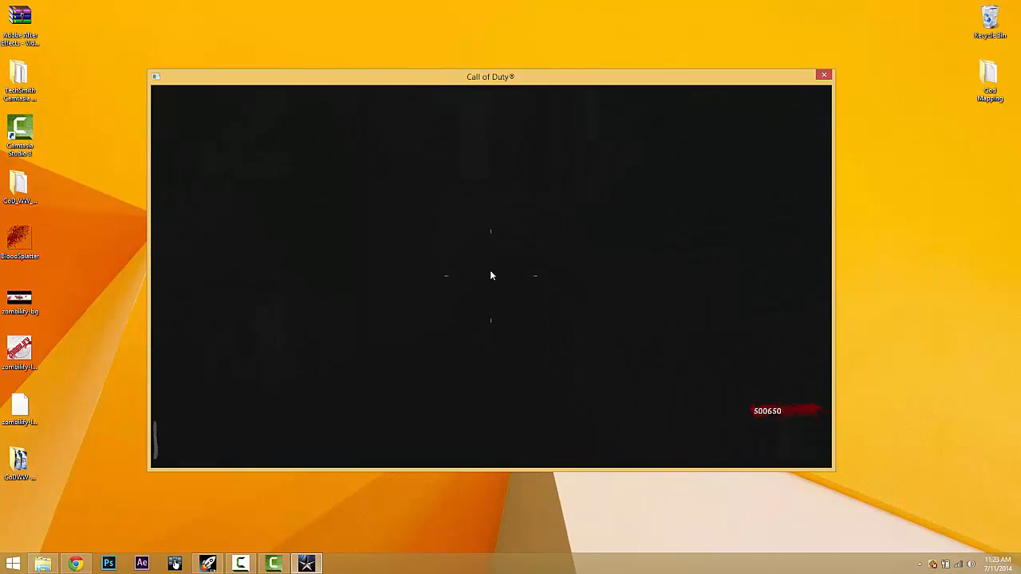
pyautogui.press('w')
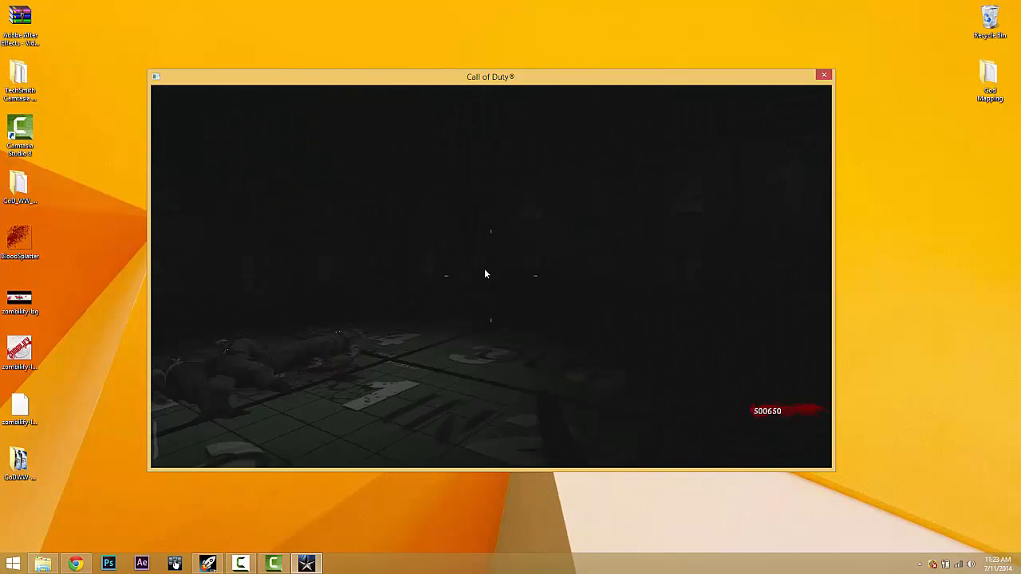
pyautogui.press('Escape')
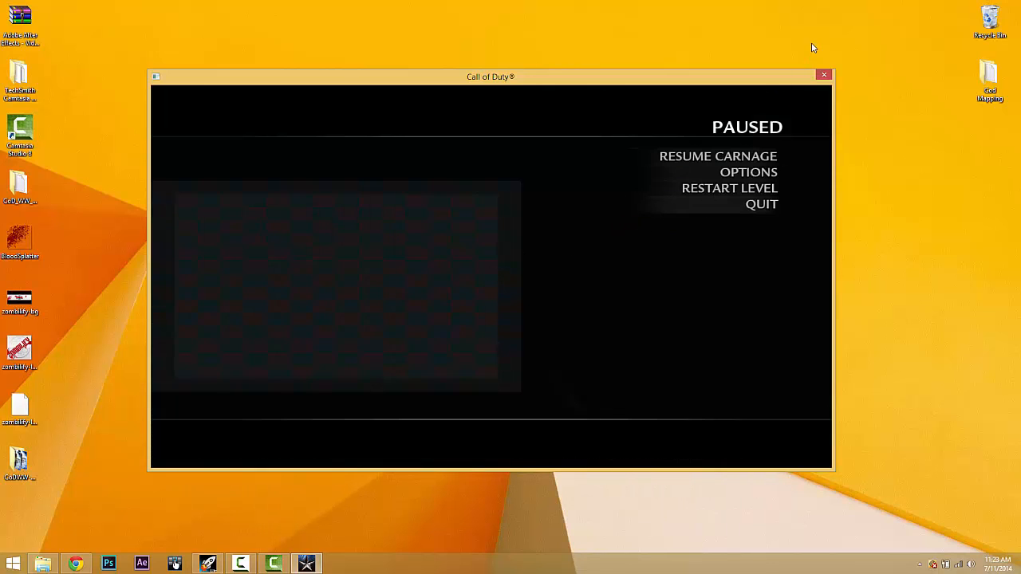
pyautogui.click(824, 74)
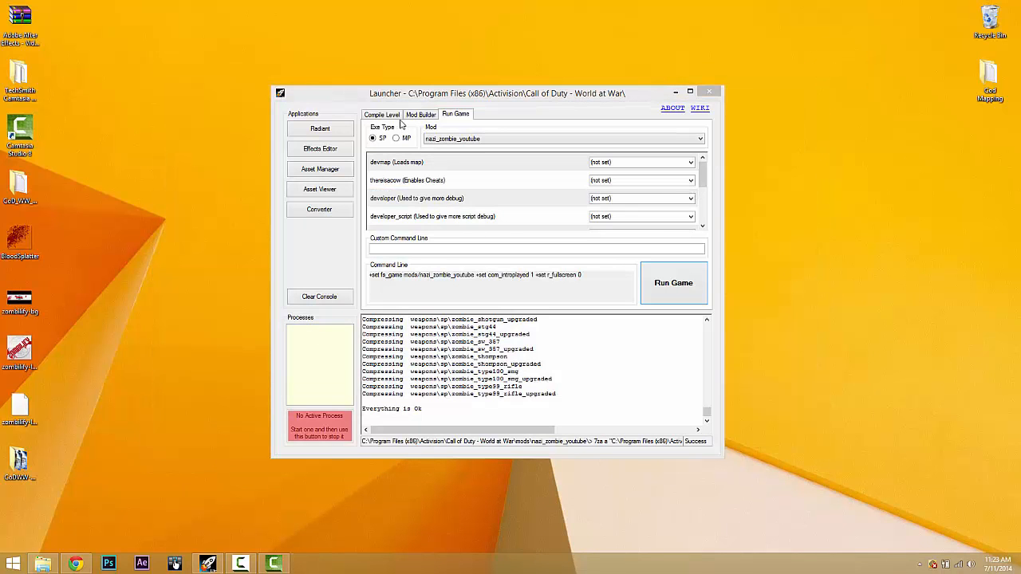
# Launch Radiant from the Launcher and load the project file codwaw.prj from the World at War bin folder.
pyautogui.click(382, 115)
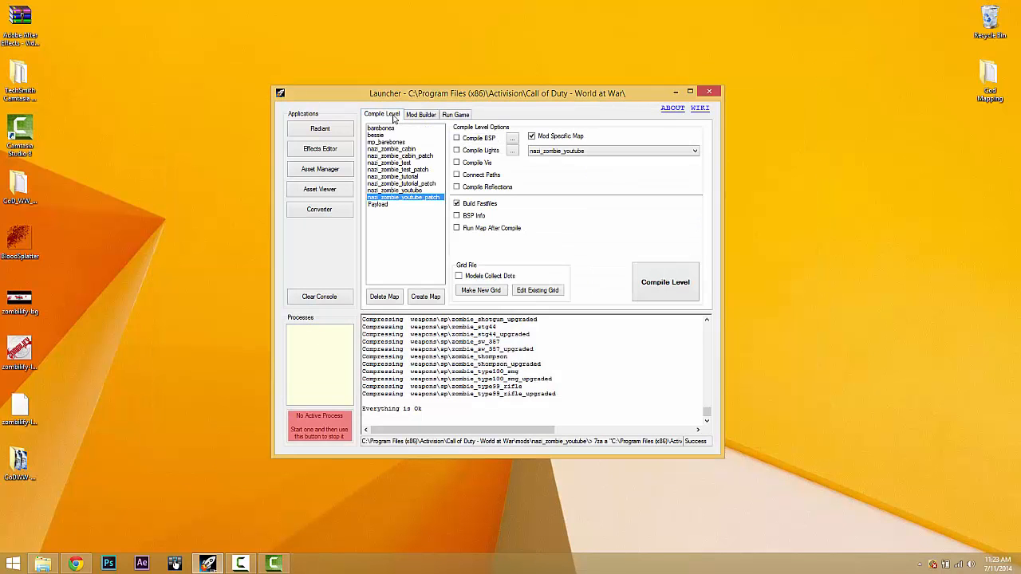
pyautogui.click(332, 131)
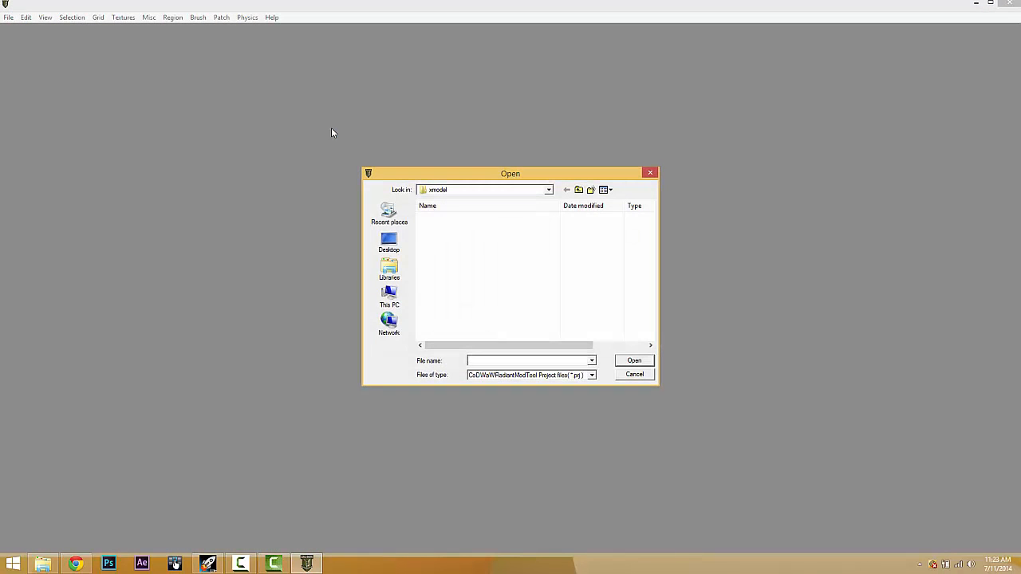
pyautogui.click(577, 189)
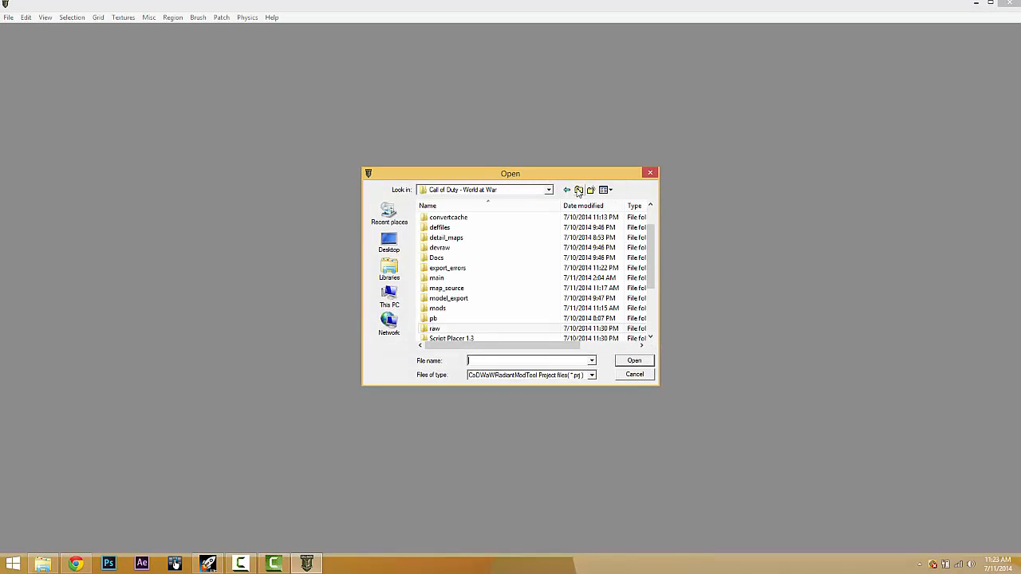
pyautogui.click(442, 248)
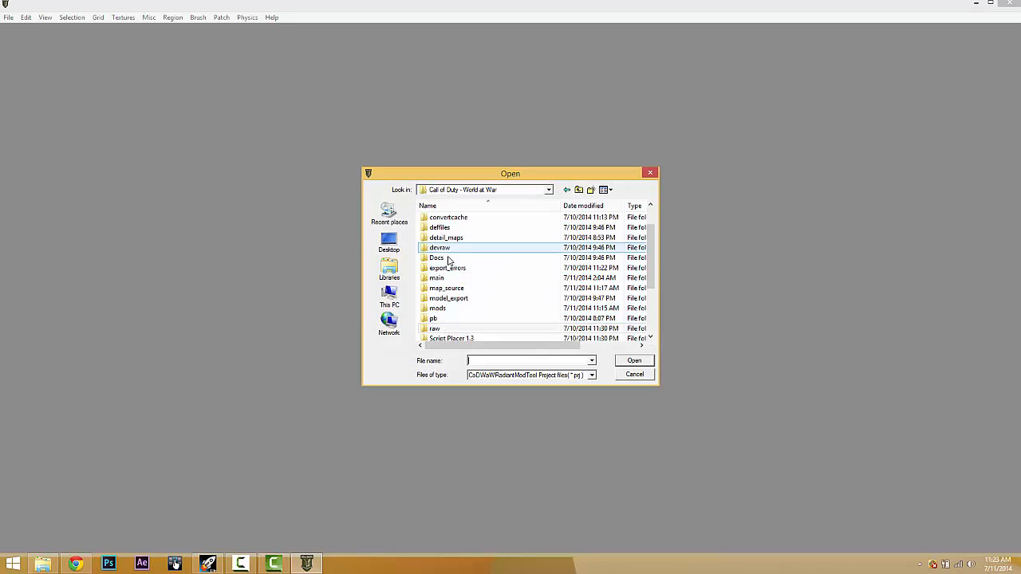
pyautogui.scroll(-1, 456, 268)
pyautogui.scroll(2, 456, 266)
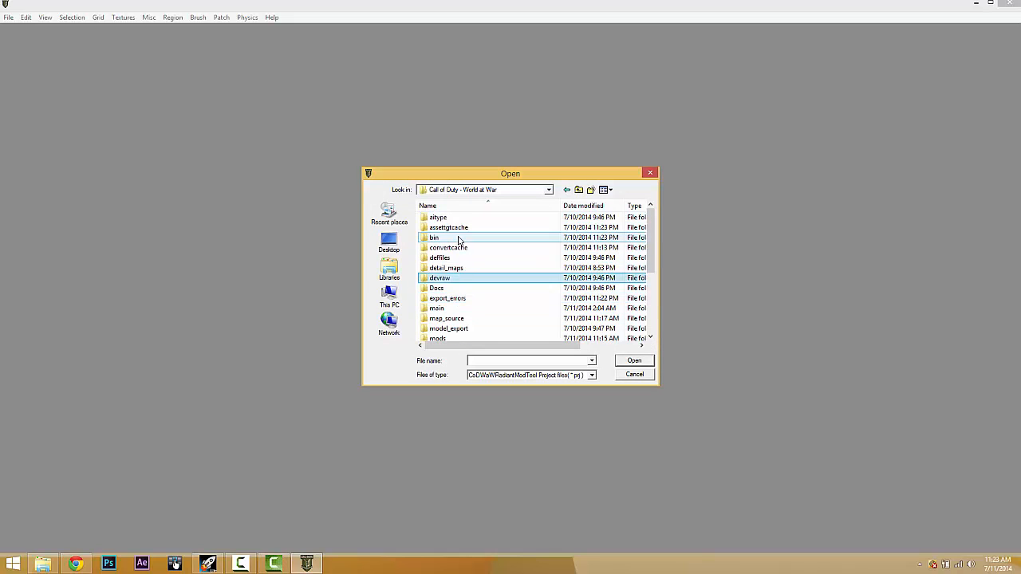
pyautogui.doubleClick(453, 237)
pyautogui.click(463, 249)
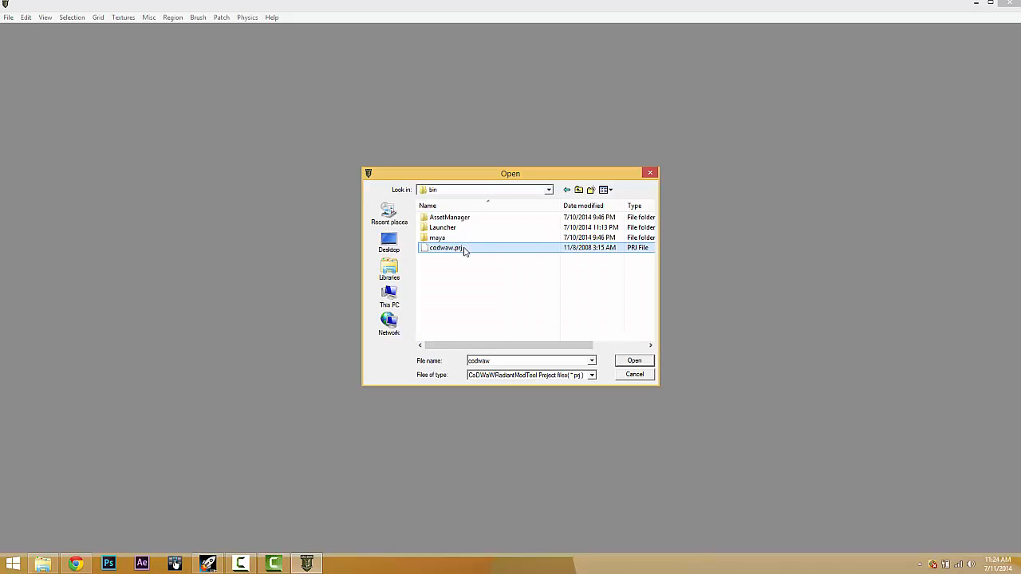
pyautogui.click(634, 361)
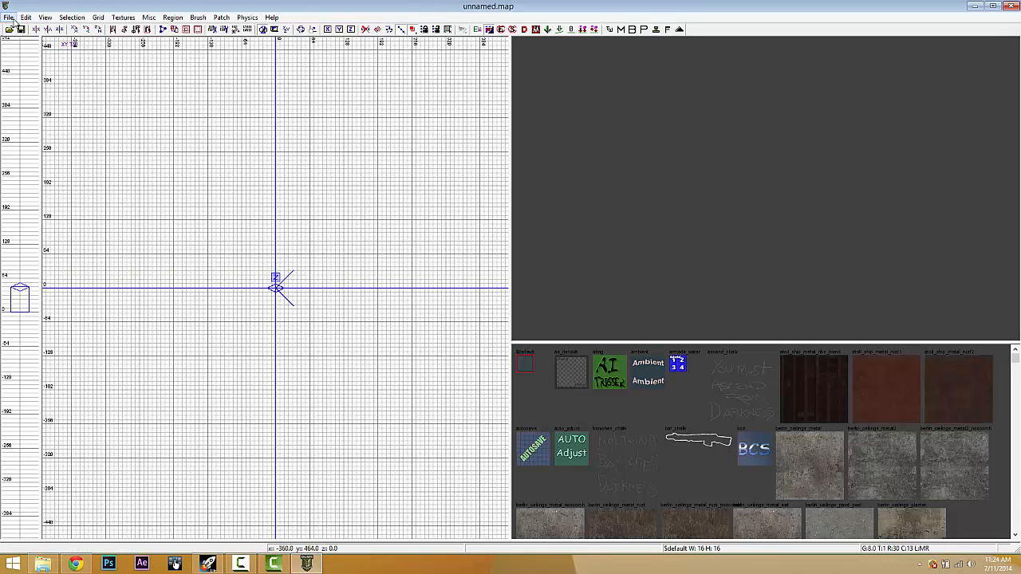
# Open nazi_zombie_youtube.map from the map_source folder.
pyautogui.click(9, 18)
pyautogui.click(34, 48)
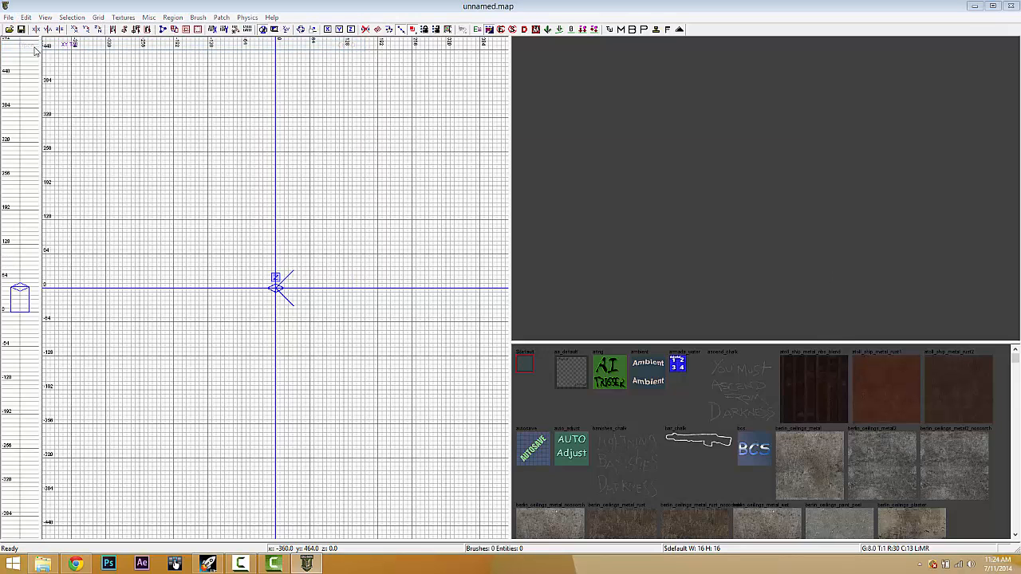
pyautogui.click(478, 341)
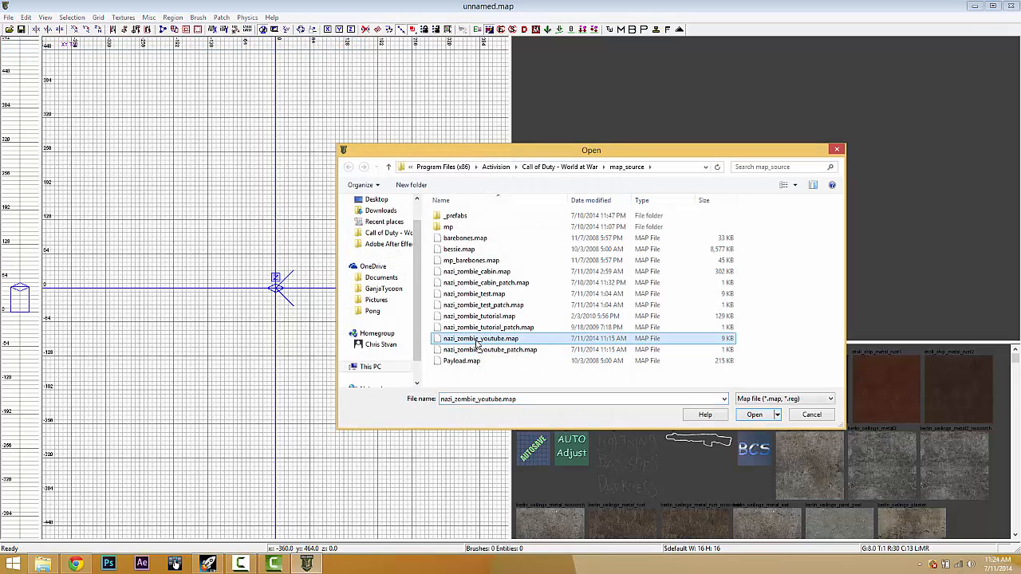
pyautogui.click(753, 414)
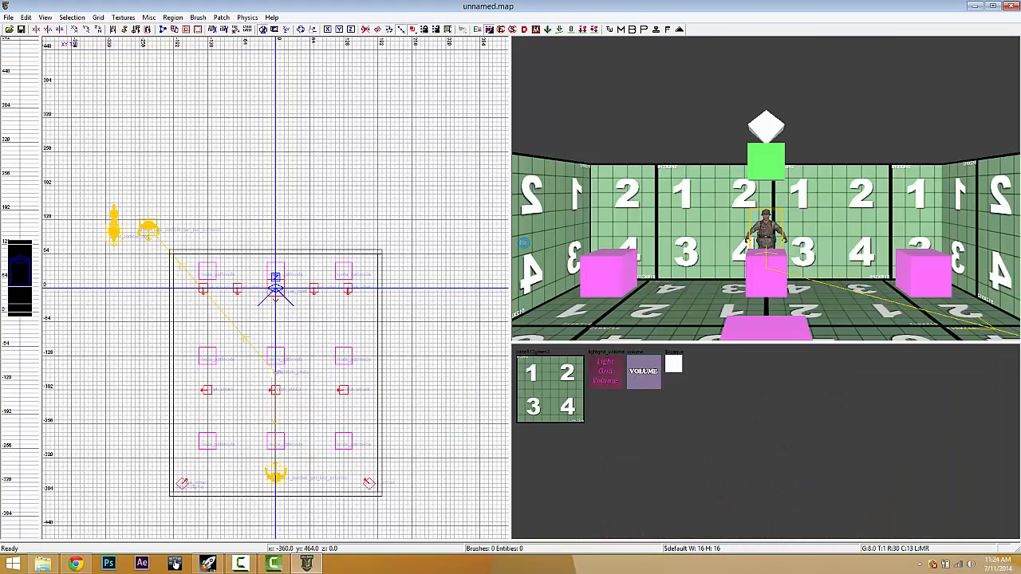
# Select all existing brushes and entities in the map and delete them.
pyautogui.moveTo(741, 181); pyautogui.dragTo(769, 194, button='right')
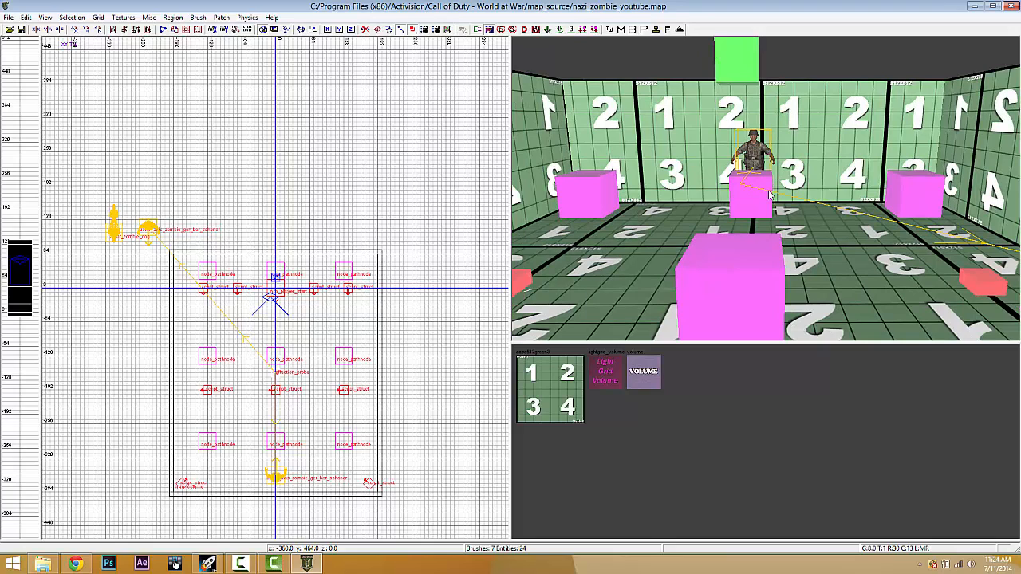
pyautogui.press('i')
pyautogui.press('BackSpace')
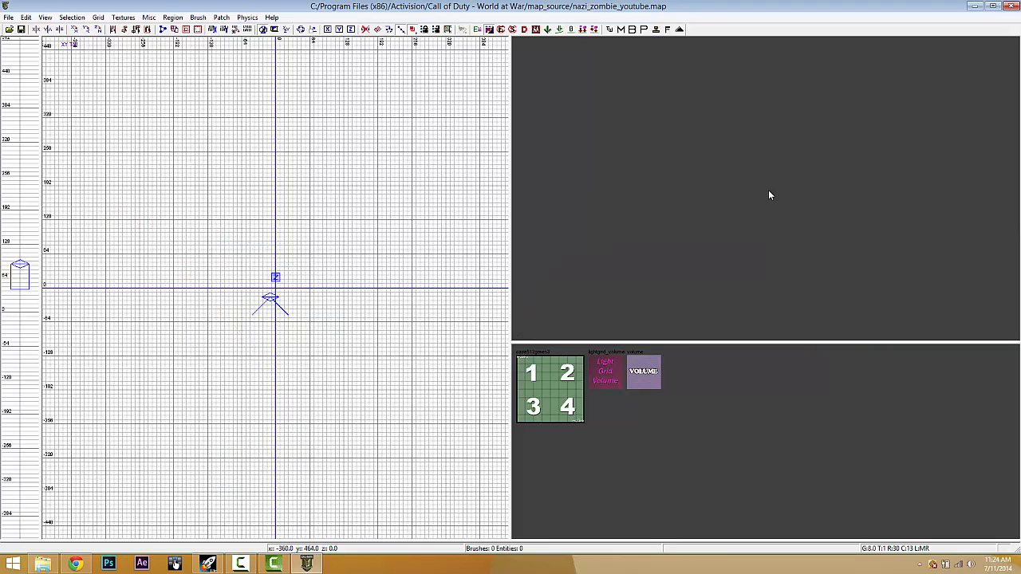
# Filter the textures by floor usage and choose berlin_floors_concrete_tile7 as the current texture.
pyautogui.click(98, 17)
pyautogui.moveTo(117, 20)
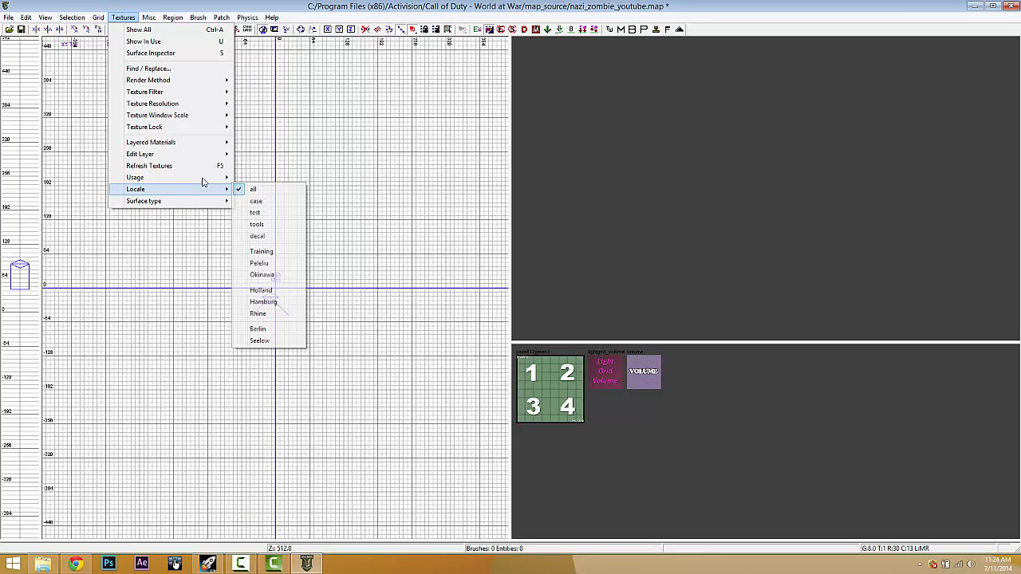
pyautogui.moveTo(216, 177)
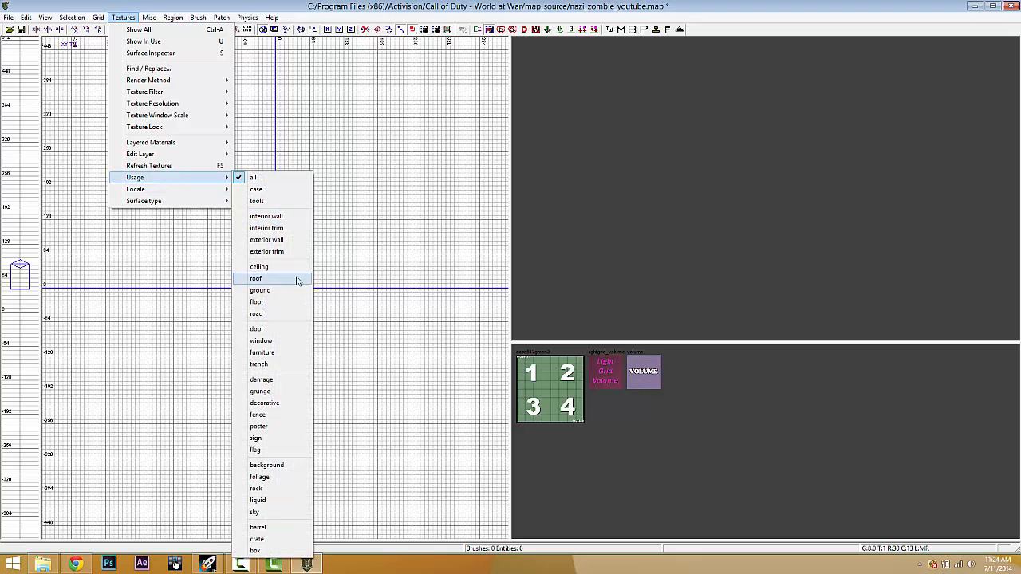
pyautogui.click(275, 301)
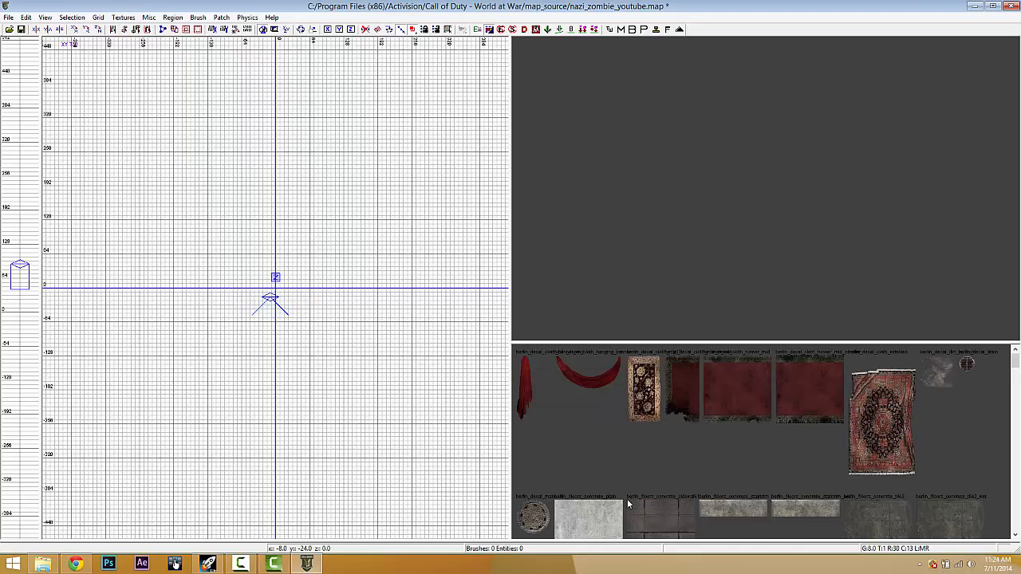
pyautogui.scroll(-1, 638, 510)
pyautogui.scroll(-4, 695, 479)
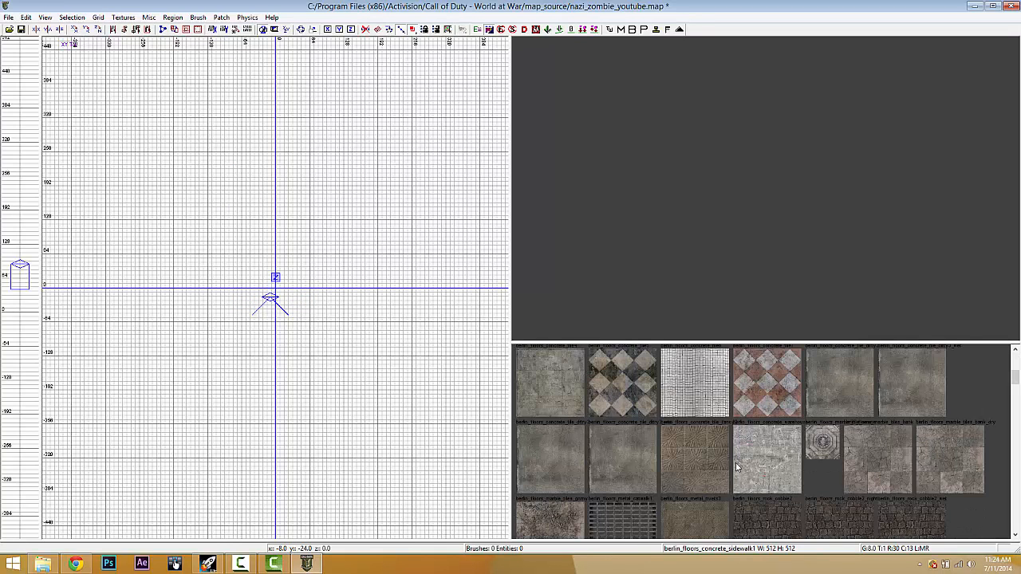
pyautogui.click(754, 389)
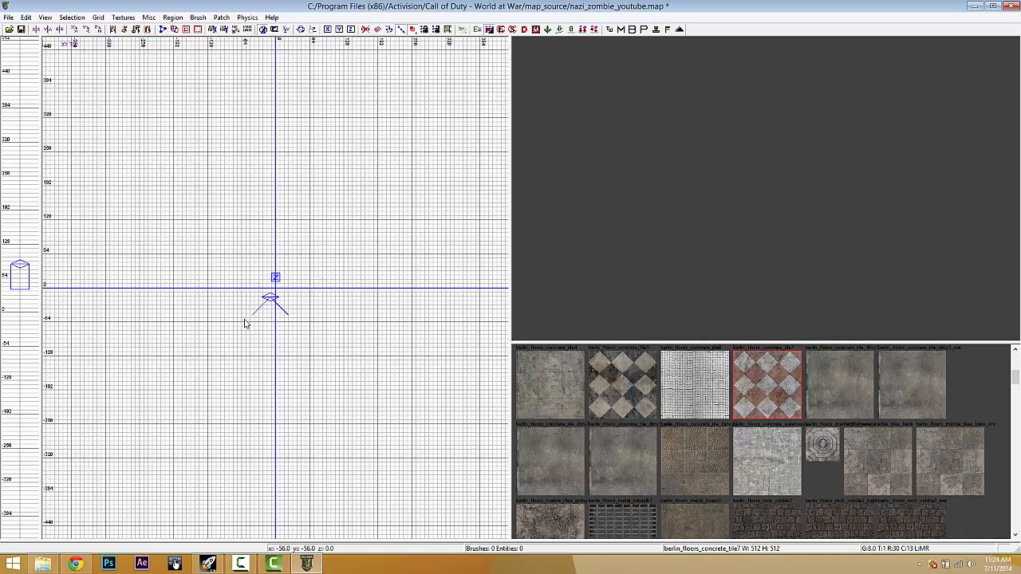
# Draw a floor brush about 264 by 256 units around the origin in the top view, and deselect it.
pyautogui.moveTo(244, 326); pyautogui.dragTo(383, 189)
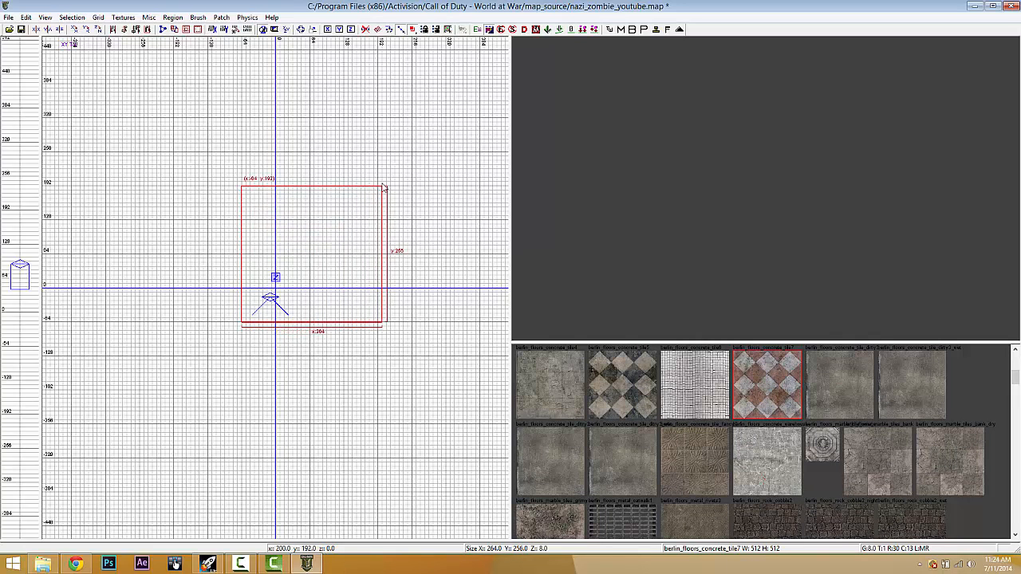
pyautogui.moveTo(697, 173); pyautogui.dragTo(694, 174, button='right')
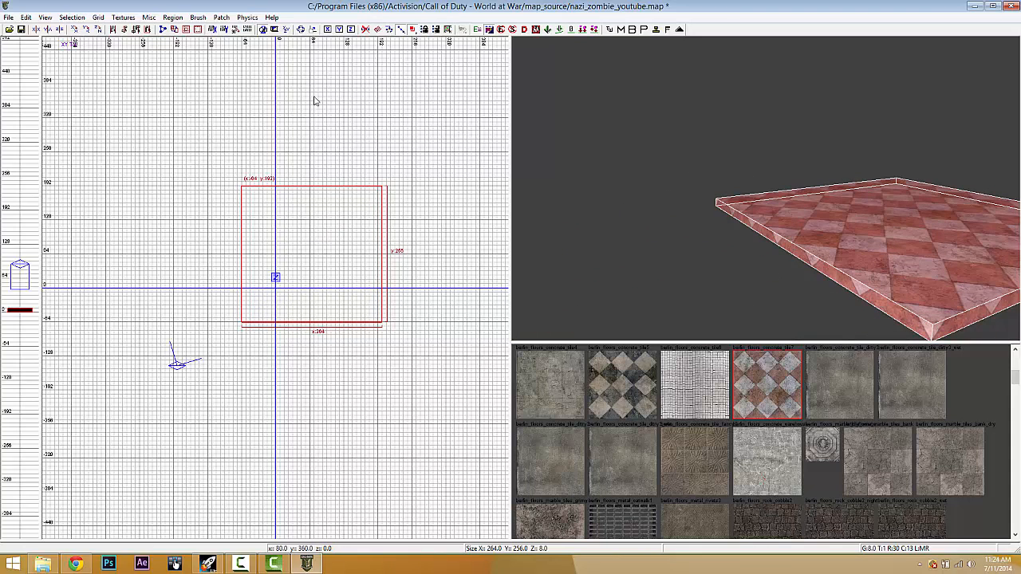
pyautogui.press('Escape')
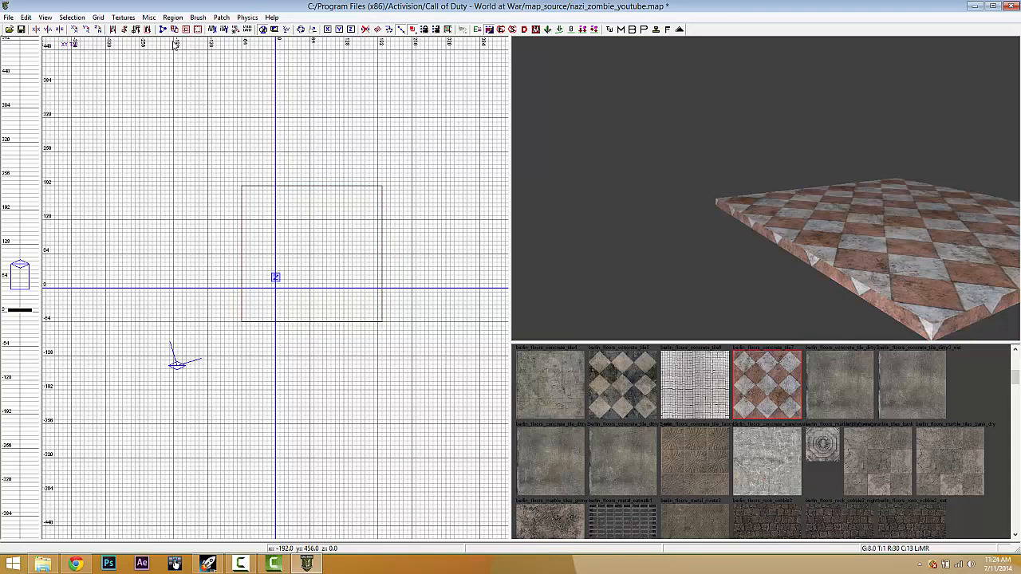
# Filter the textures by exterior wall usage and choose berlin_wall_plaster_plain_w_trims as the current texture.
pyautogui.click(100, 17)
pyautogui.moveTo(123, 17)
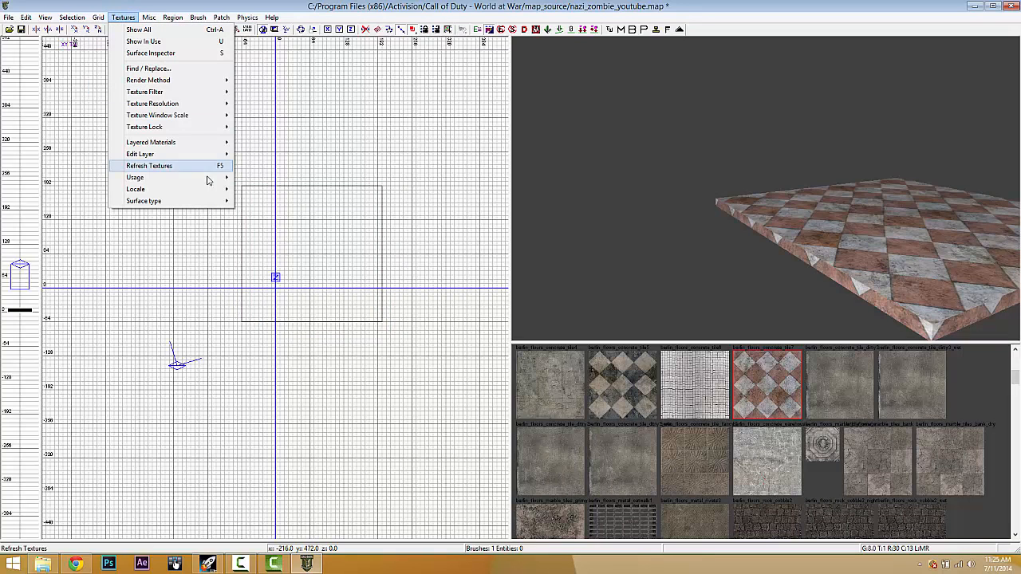
pyautogui.moveTo(217, 177)
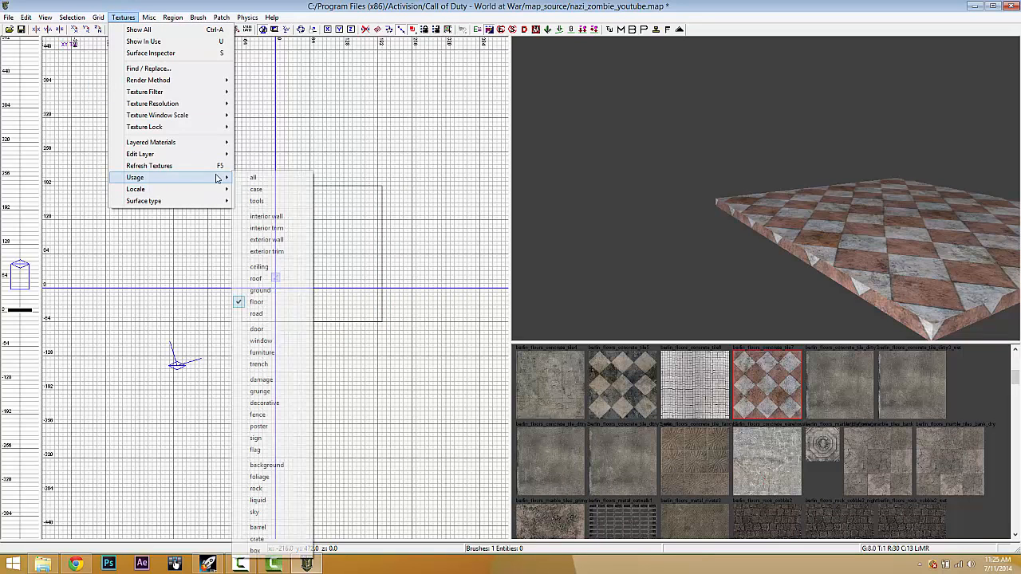
pyautogui.click(287, 242)
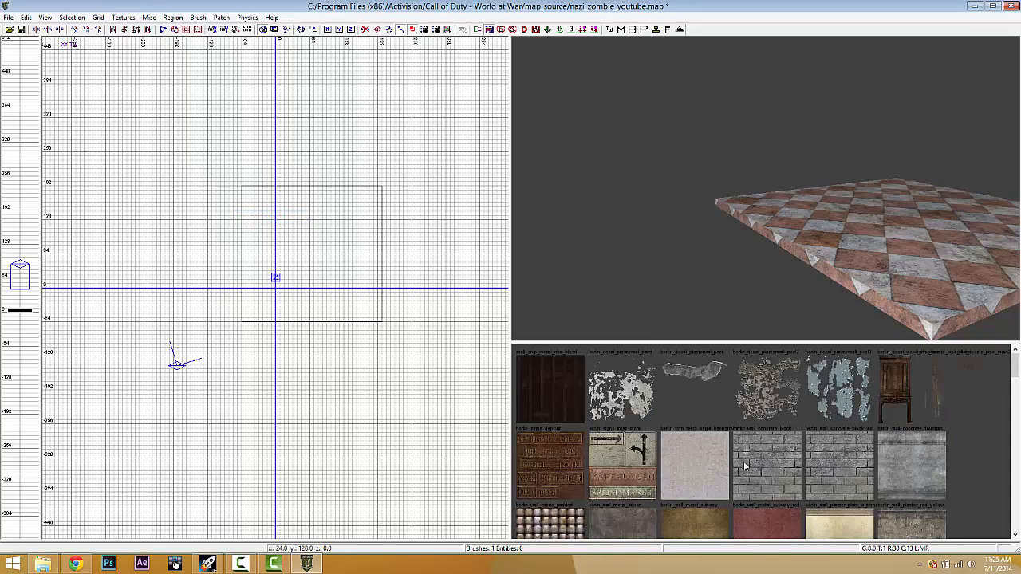
pyautogui.scroll(-1, 719, 461)
pyautogui.scroll(1, 833, 371)
pyautogui.click(833, 373)
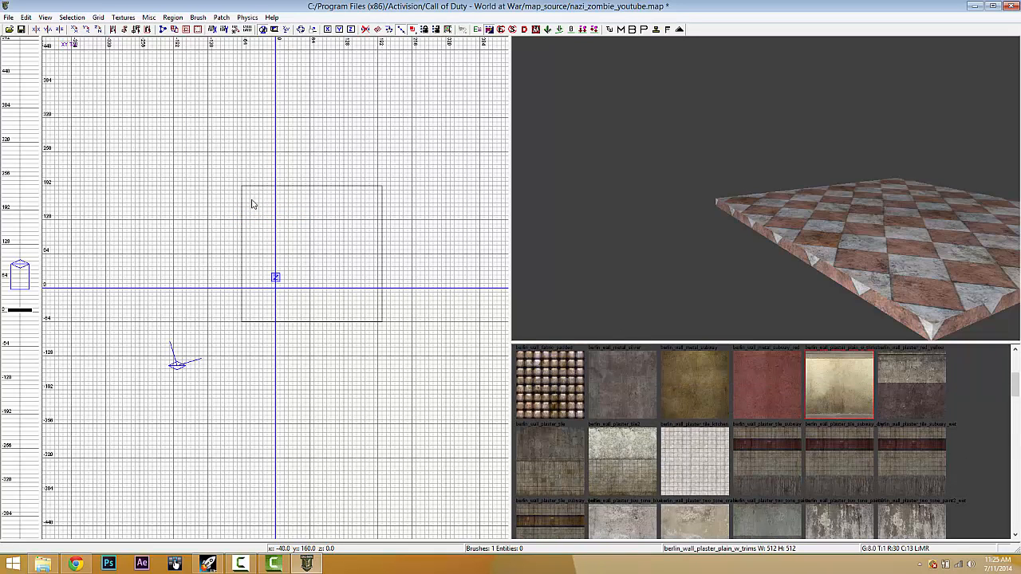
# Draw a wall brush 8 units thick along the floor's far Y edge, raise it to 128 units, and trim its length to 264.
pyautogui.scroll(1, 247, 198)
pyautogui.moveTo(240, 184); pyautogui.dragTo(439, 180)
pyautogui.hotkey('ctrl', 'Tab')
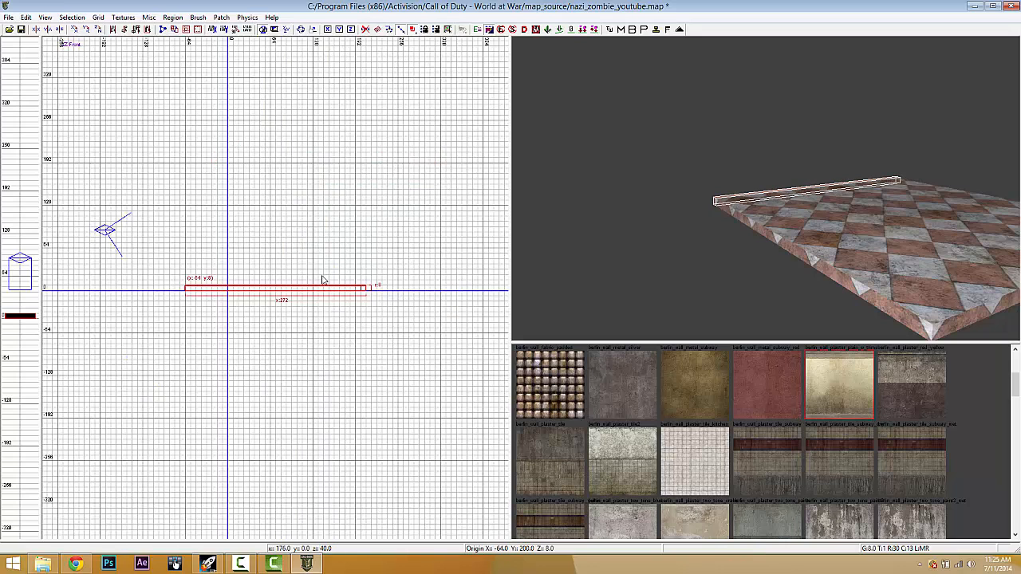
pyautogui.moveTo(304, 266); pyautogui.dragTo(303, 179)
pyautogui.moveTo(412, 260); pyautogui.dragTo(402, 261)
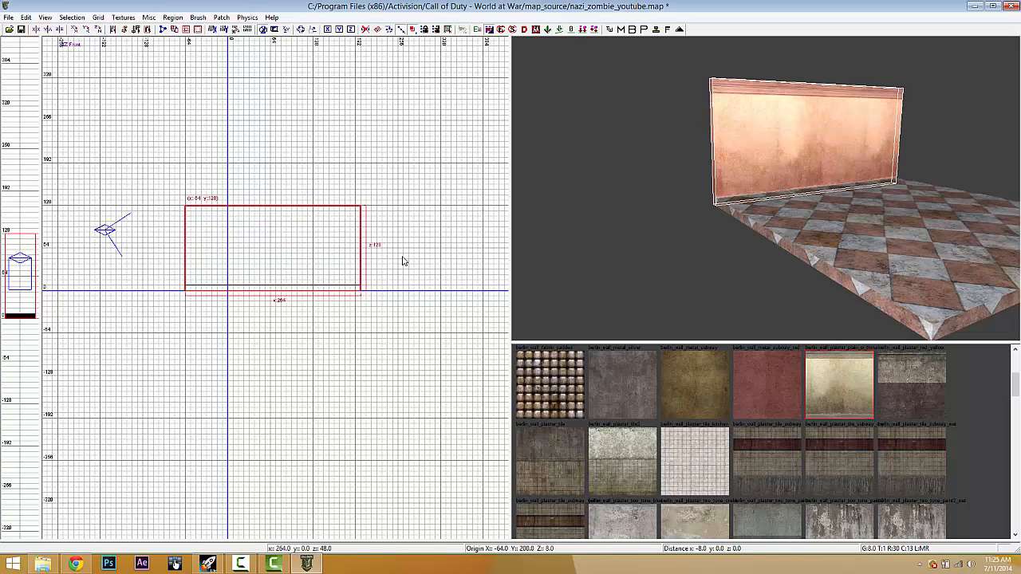
# Cycle the 2D view through the top, side and front projections to examine the wall, ending in the top view.
pyautogui.hotkey('ctrl', 'Tab')
pyautogui.hotkey('ctrl', 'Tab')
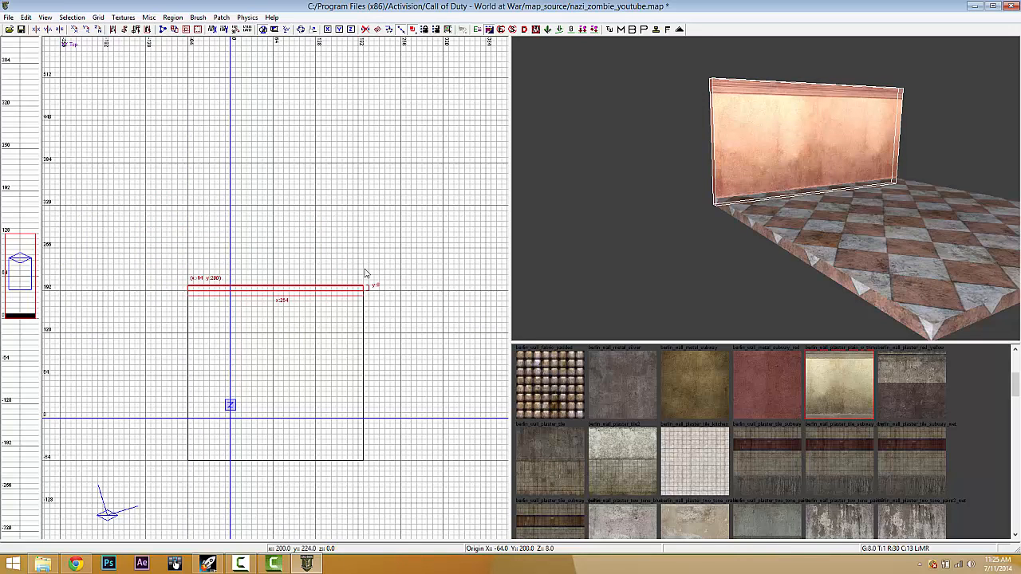
pyautogui.hotkey('ctrl', 'Tab')
pyautogui.hotkey('ctrl', 'Tab')
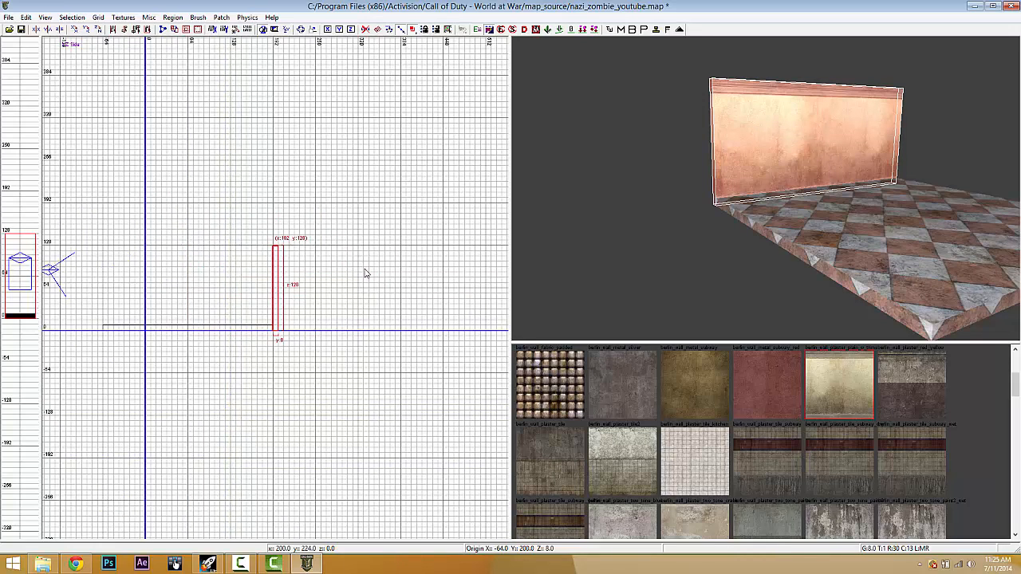
pyautogui.hotkey('ctrl', 'Tab')
pyautogui.hotkey('ctrl', 'Tab')
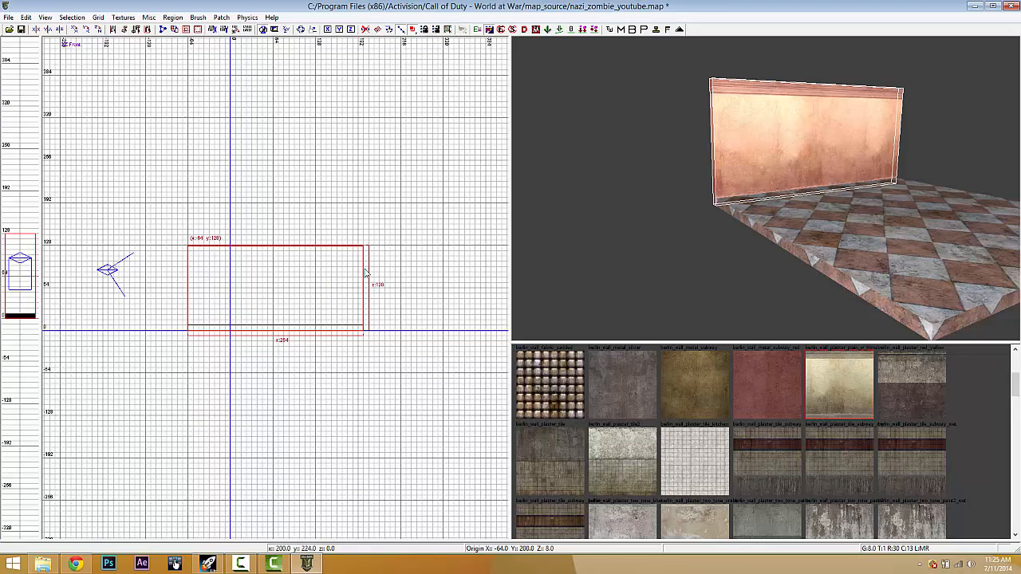
pyautogui.hotkey('ctrl', 'Tab')
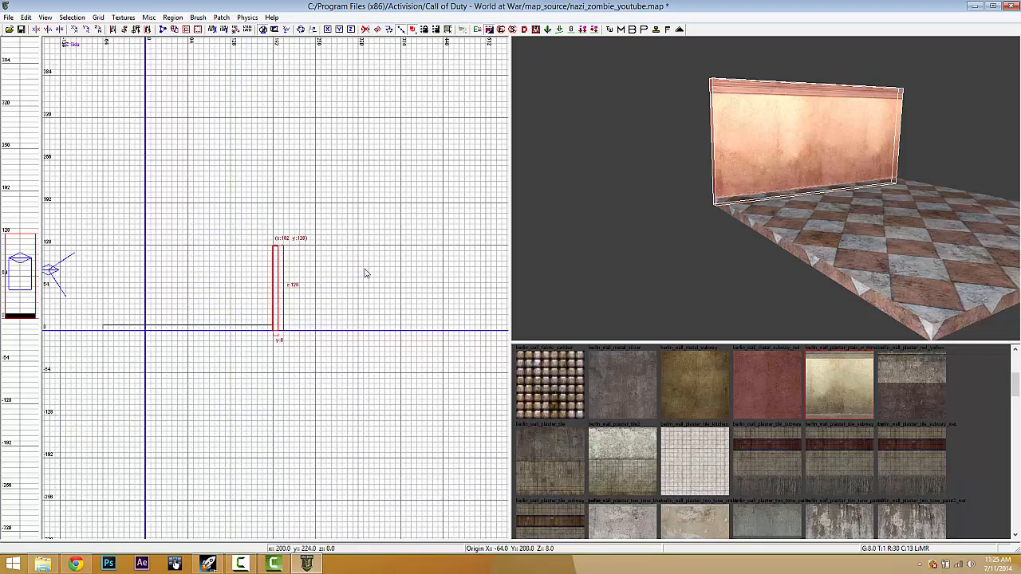
pyautogui.hotkey('ctrl', 'Tab')
pyautogui.hotkey('ctrl', 'Tab')
pyautogui.hotkey('ctrl', 'Tab')
pyautogui.hotkey('ctrl', 'Tab')
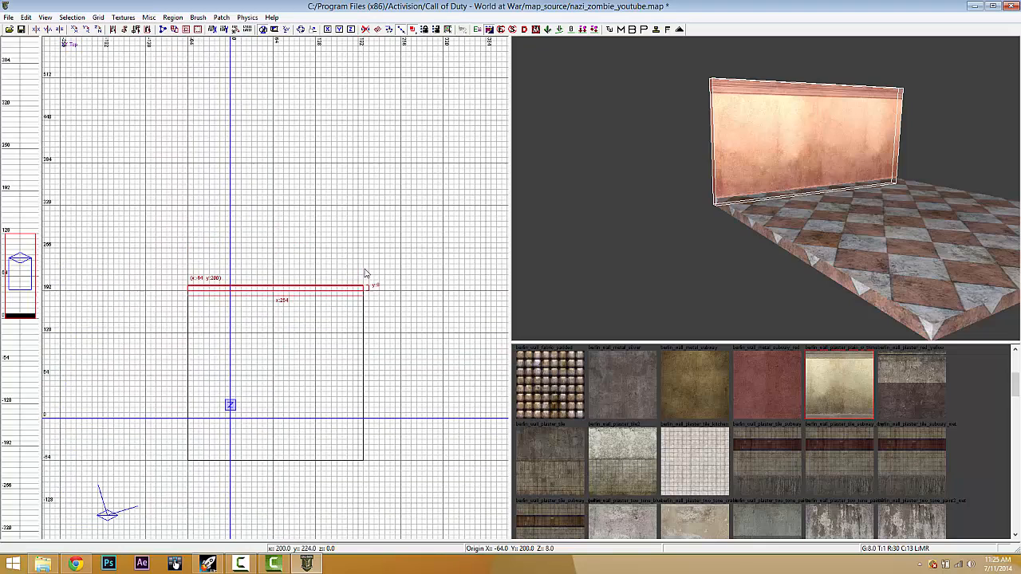
# Duplicate the wall, rotate the copy 90 degrees about the Z axis, and move it against the floor's positive X edge.
pyautogui.moveTo(355, 280); pyautogui.dragTo(339, 226, button='right')
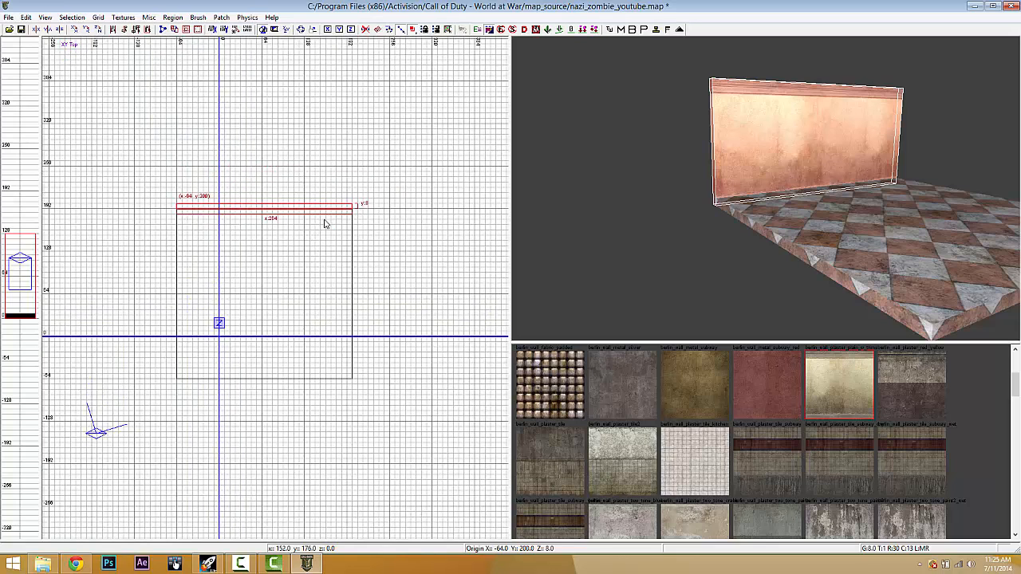
pyautogui.press('space')
pyautogui.click(98, 29)
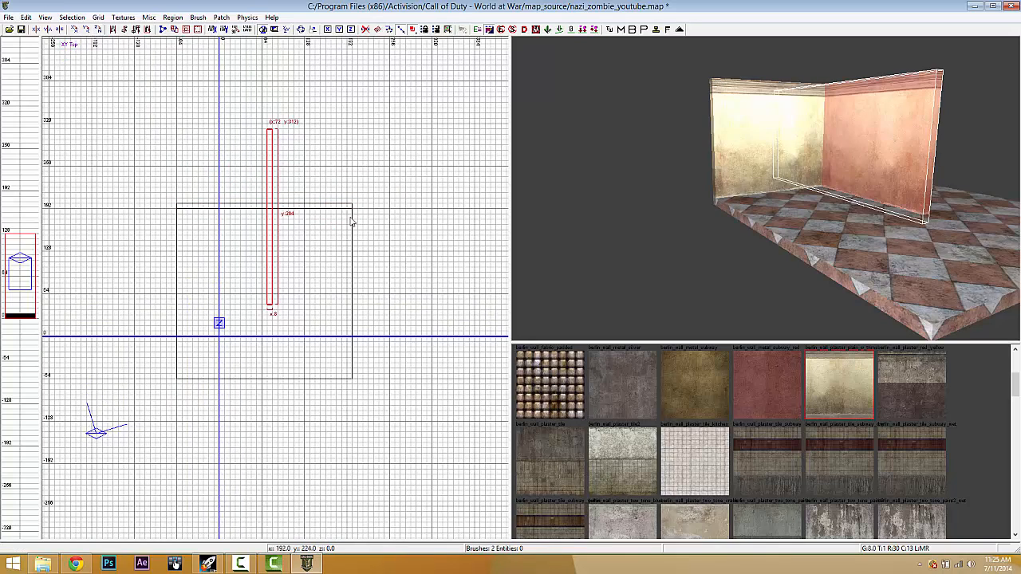
pyautogui.moveTo(271, 150)
pyautogui.mouseDown()
pyautogui.moveTo(363, 238)
pyautogui.moveTo(359, 225)
pyautogui.mouseUp()
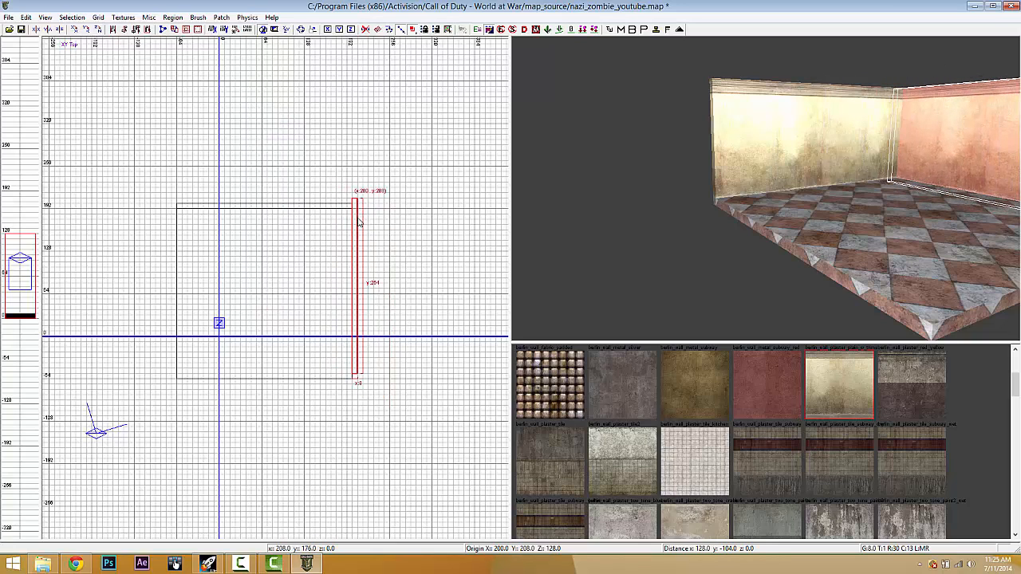
# Duplicate the wall, rotate the copy 90 degrees about the Z axis, and fit it along the floor's negative Y edge, 272 units long.
pyautogui.press('space')
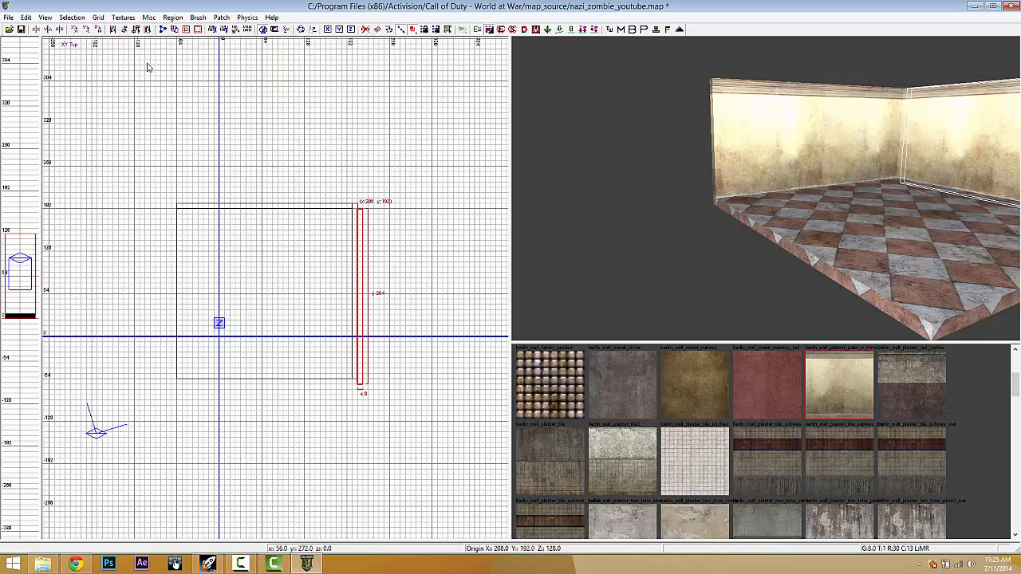
pyautogui.click(98, 29)
pyautogui.moveTo(282, 310)
pyautogui.mouseDown()
pyautogui.moveTo(258, 327)
pyautogui.moveTo(219, 387)
pyautogui.moveTo(170, 381)
pyautogui.mouseUp()
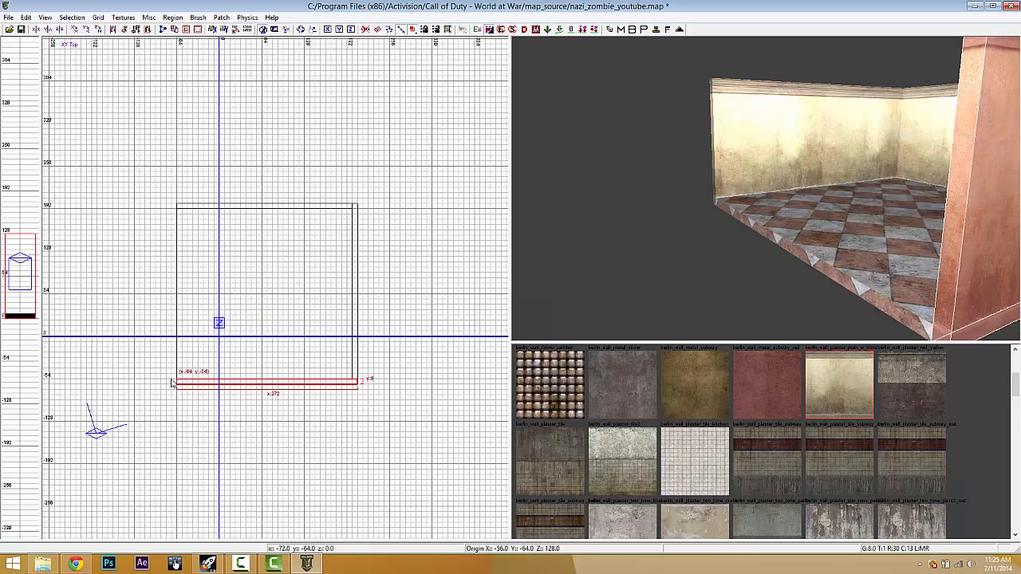
# Duplicate the 272-unit wall, rotate the copy 90 degrees about the Z axis, and place it against the floor's negative X edge.
pyautogui.press('space')
pyautogui.click(98, 29)
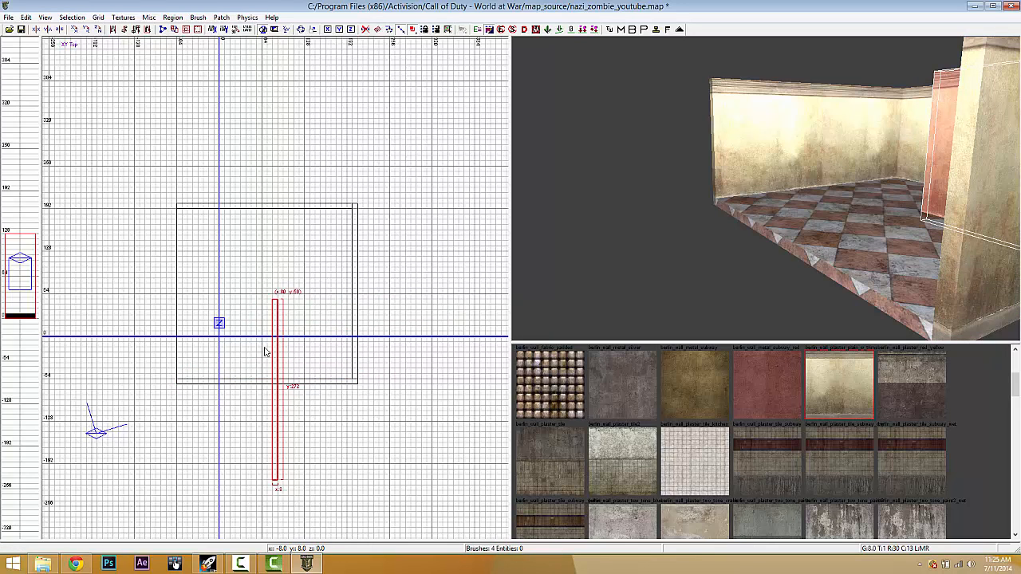
pyautogui.moveTo(272, 347); pyautogui.dragTo(173, 256)
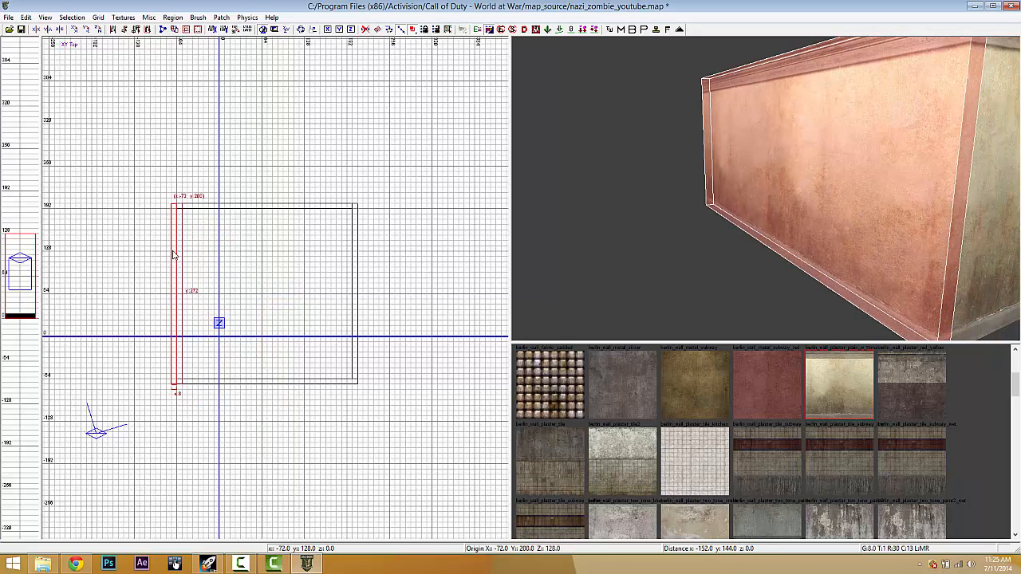
pyautogui.press('Escape')
# Extend the wall along the floor's positive Y edge by 8 units along X to a length of 272.
pyautogui.keyDown('shift'); pyautogui.click(359, 212); pyautogui.keyUp('shift')
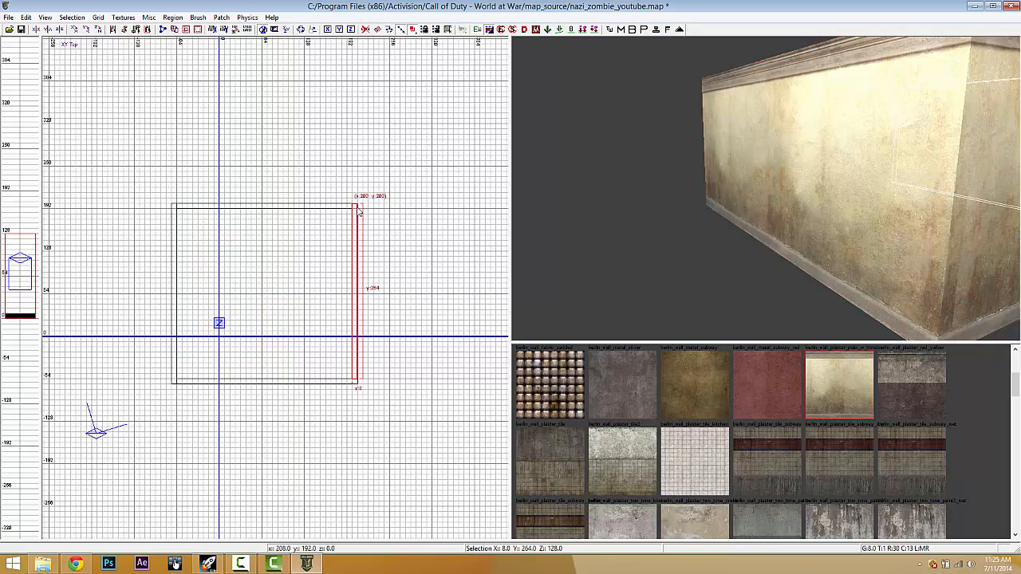
pyautogui.press('Escape')
pyautogui.keyDown('shift'); pyautogui.click(338, 209); pyautogui.keyUp('shift')
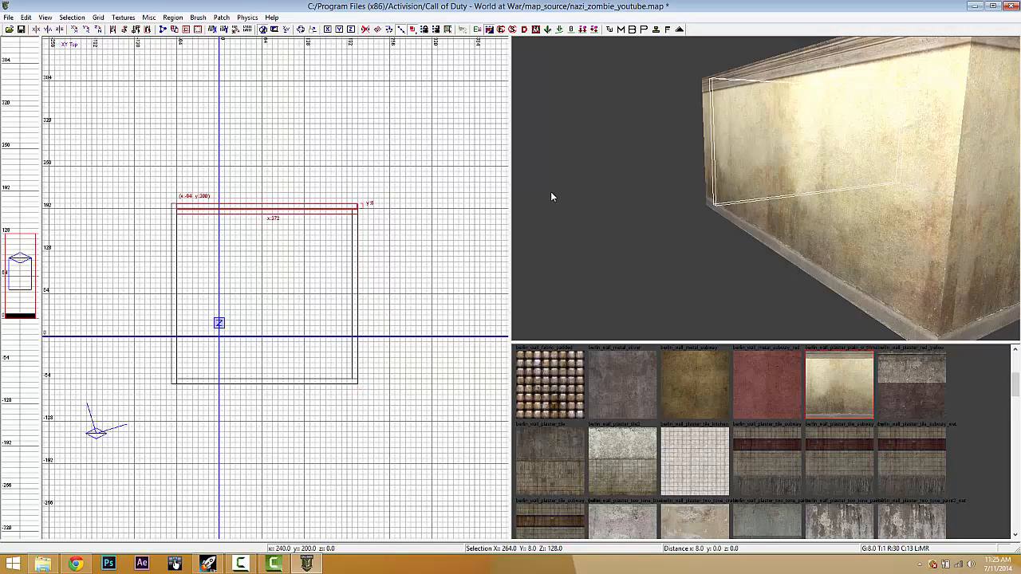
pyautogui.press('Escape')
# Lower the floor brush 8 units in the front view so its top face sits at the base of the walls.
pyautogui.moveTo(759, 203)
pyautogui.mouseDown(button='right')
pyautogui.moveTo(766, 194)
pyautogui.moveTo(758, 203)
pyautogui.mouseUp(button='right')
pyautogui.keyDown('shift'); pyautogui.click(788, 236); pyautogui.keyUp('shift')
pyautogui.hotkey('ctrl', 'Tab')
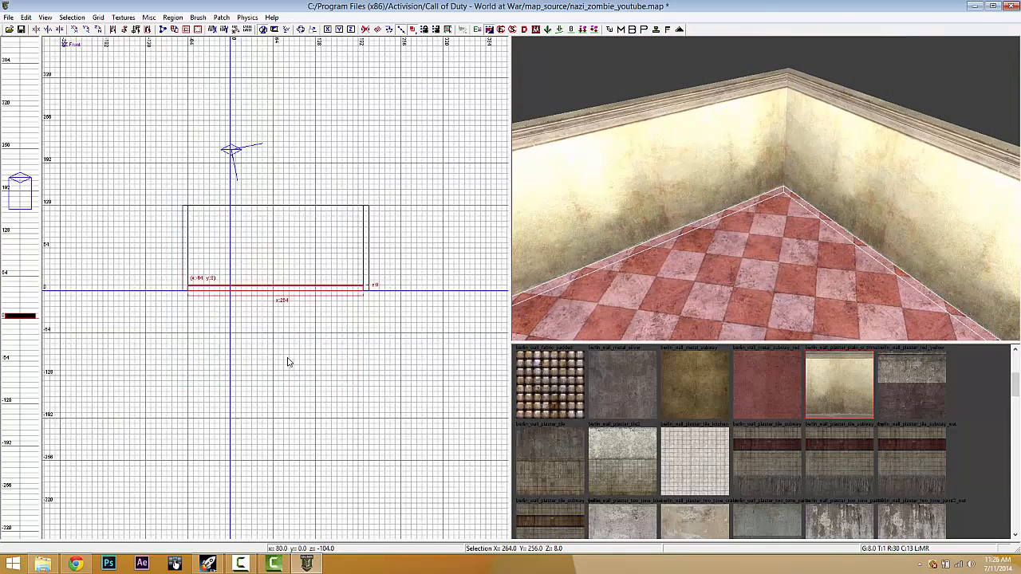
pyautogui.scroll(2, 250, 315)
pyautogui.moveTo(208, 271); pyautogui.dragTo(202, 285)
pyautogui.press('Escape')
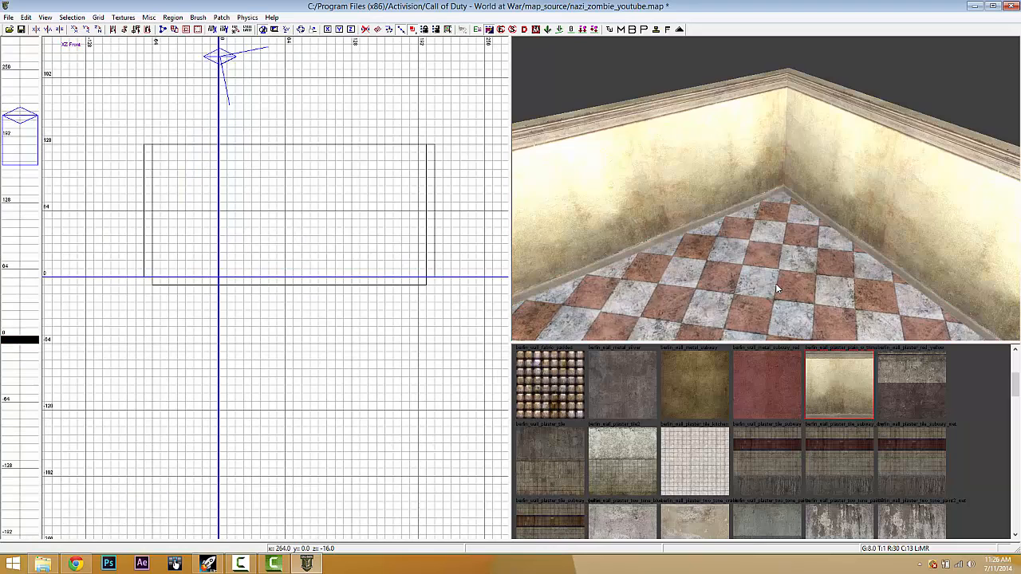
# Duplicate the floor brush and raise the copy onto the top edges of the walls as a ceiling.
pyautogui.moveTo(776, 285); pyautogui.dragTo(777, 284, button='right')
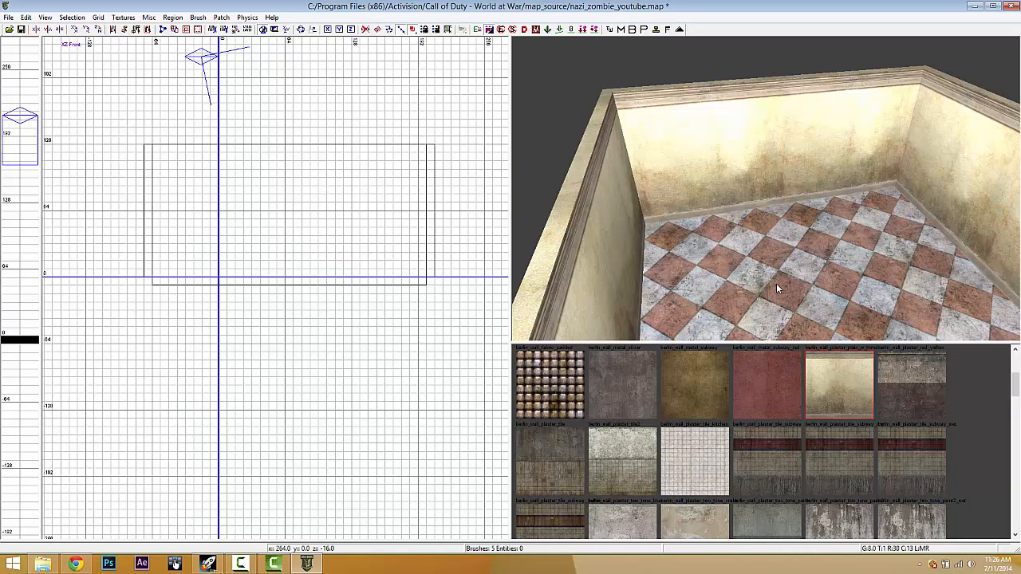
pyautogui.keyDown('shift'); pyautogui.click(755, 258); pyautogui.keyUp('shift')
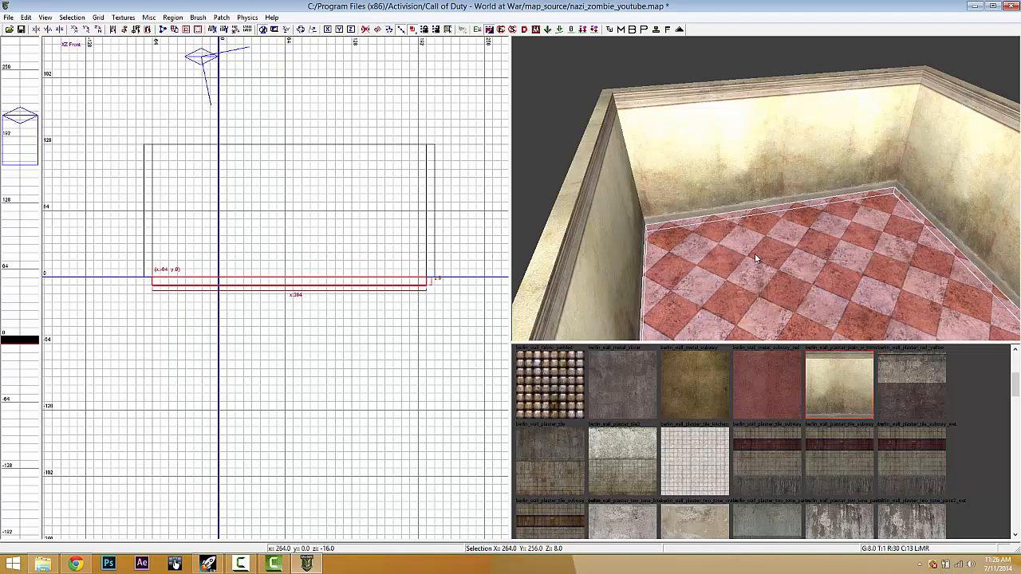
pyautogui.hotkey('ctrl', 'Tab')
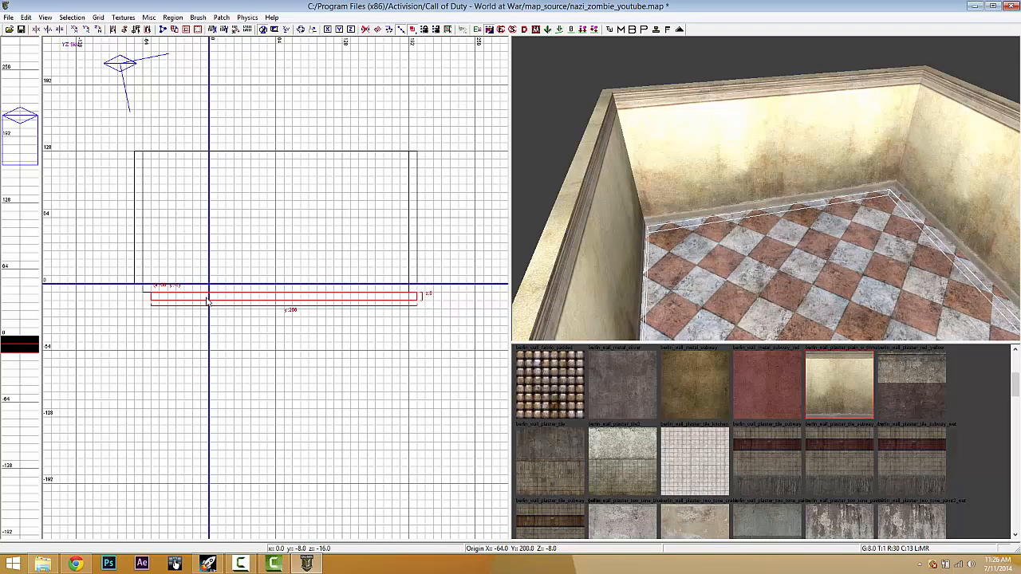
pyautogui.moveTo(207, 301)
pyautogui.mouseDown()
pyautogui.moveTo(200, 141)
pyautogui.moveTo(203, 151)
pyautogui.mouseUp()
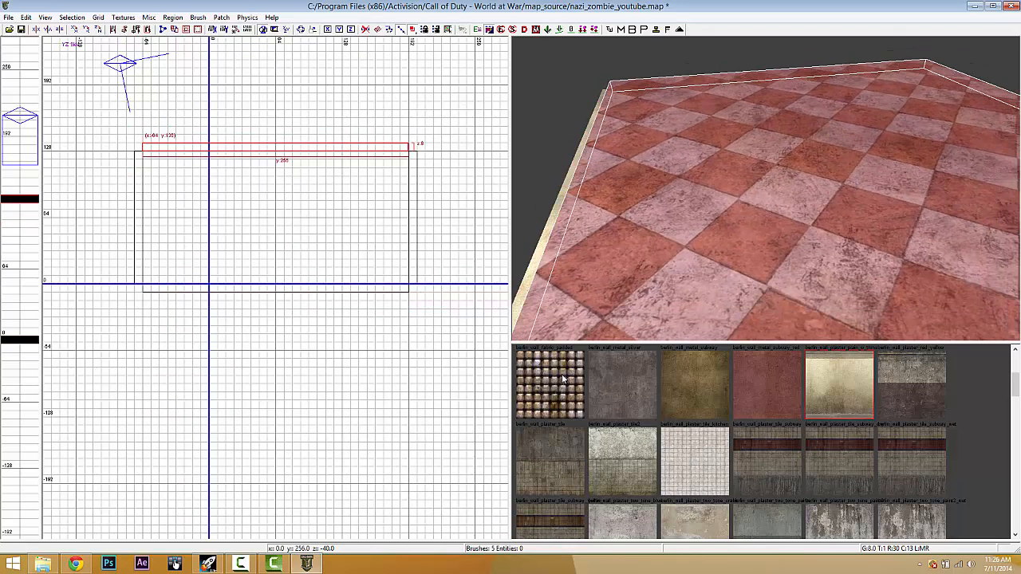
# Apply the okinawa_wood_shuri_int_solid_wet_noscorch texture to the ceiling brush and inspect the room from inside.
pyautogui.scroll(-15, 563, 379)
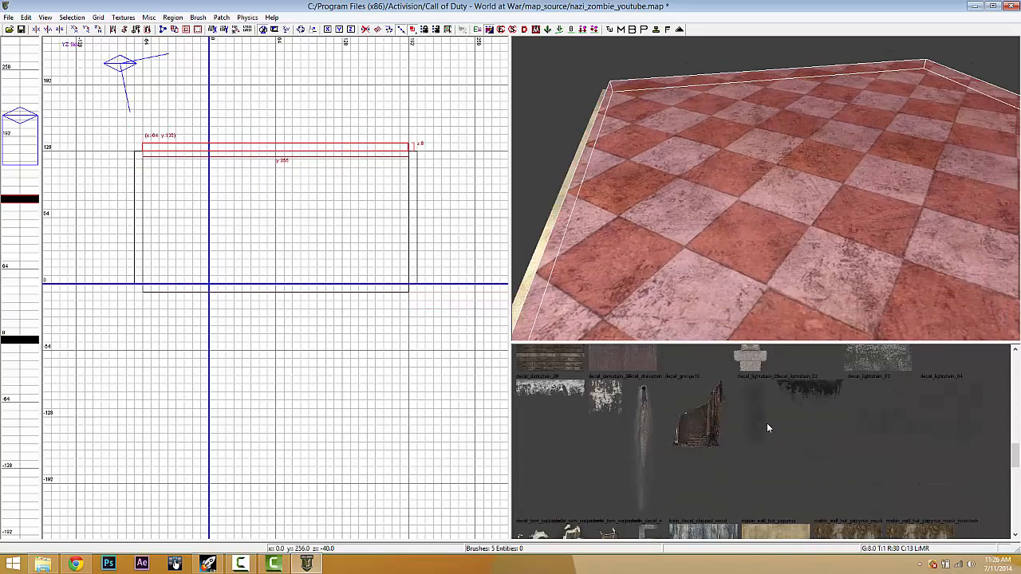
pyautogui.scroll(-5, 767, 429)
pyautogui.click(696, 388)
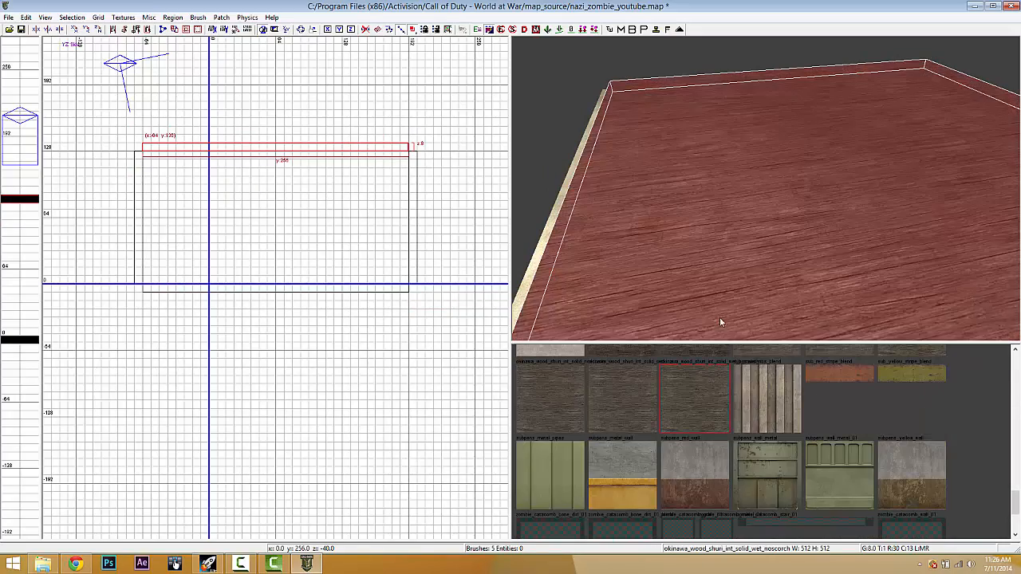
pyautogui.press('Escape')
pyautogui.moveTo(747, 221)
pyautogui.mouseDown(button='right')
pyautogui.moveTo(758, 221)
pyautogui.moveTo(747, 221)
pyautogui.mouseUp(button='right')
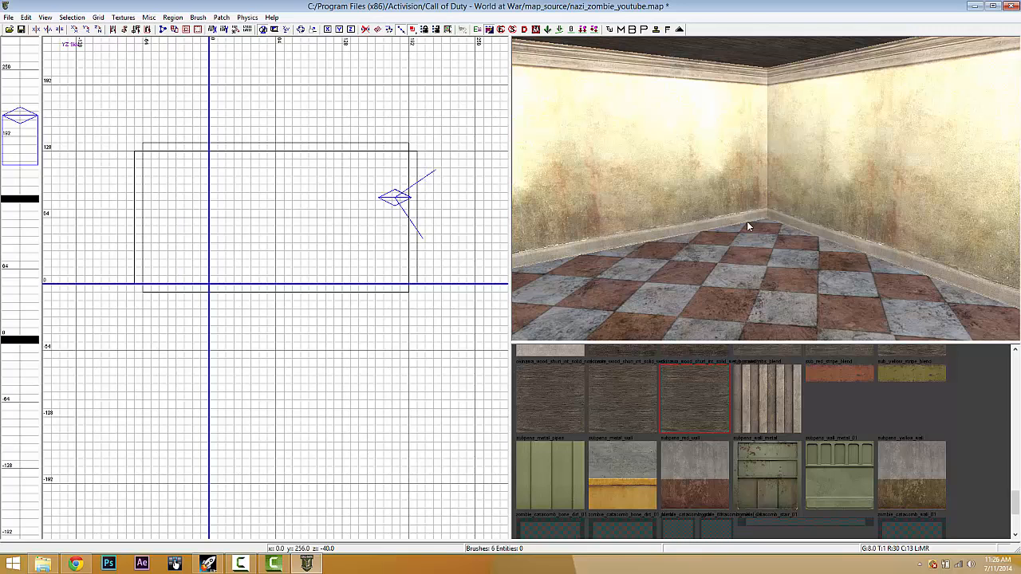
pyautogui.moveTo(780, 186); pyautogui.dragTo(783, 185, button='right')
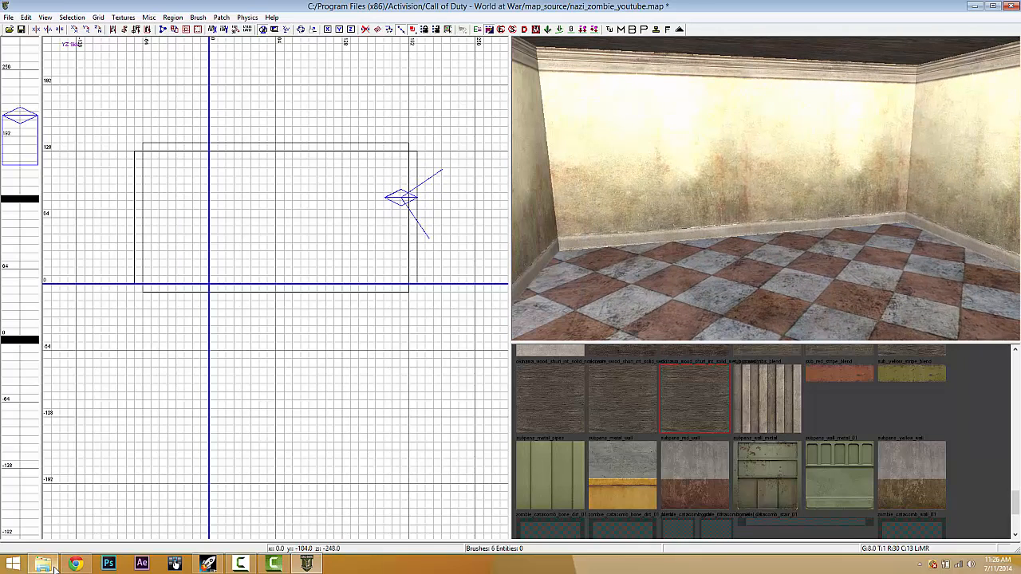
# Switch to File Explorer and open the Script Placer 1.3 folder inside the Call of Duty - World at War directory.
pyautogui.moveTo(54, 568)
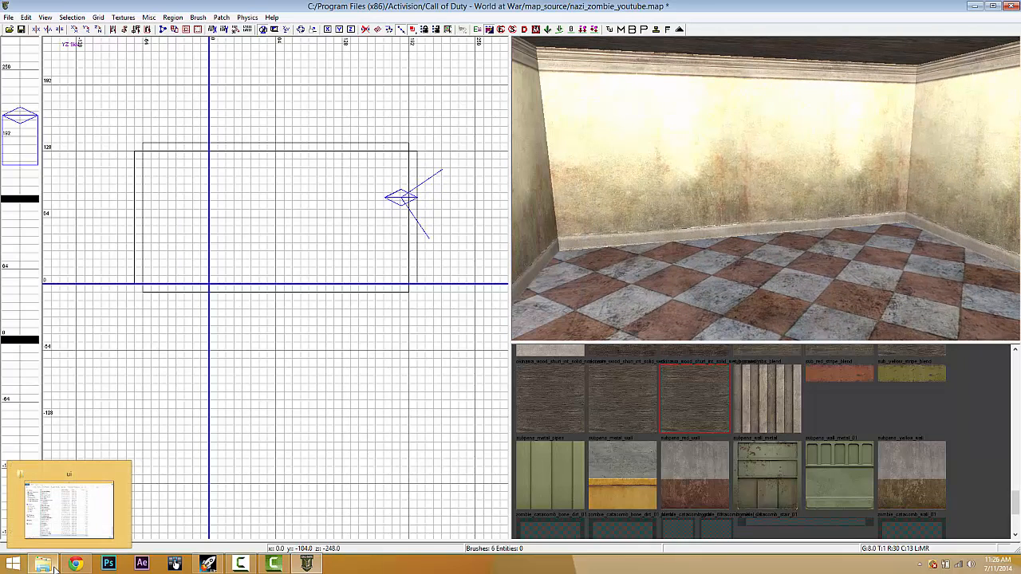
pyautogui.click(55, 567)
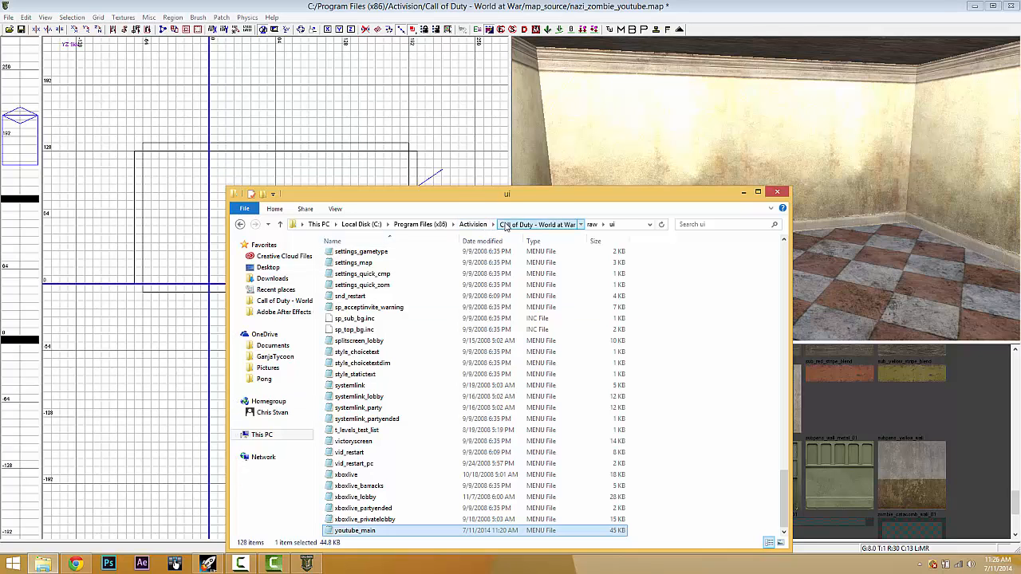
pyautogui.click(505, 227)
pyautogui.moveTo(532, 194); pyautogui.dragTo(593, 101)
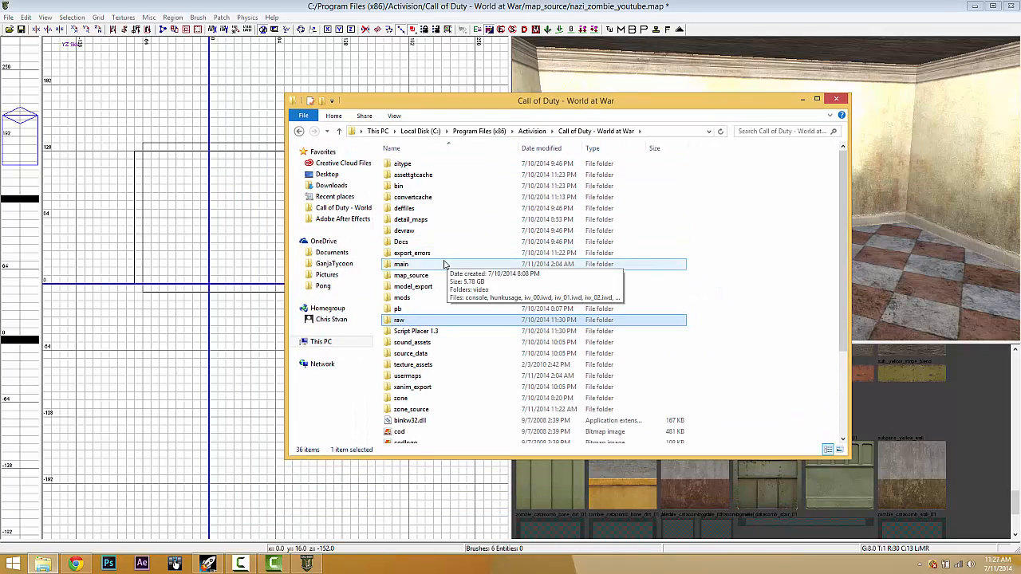
pyautogui.doubleClick(439, 333)
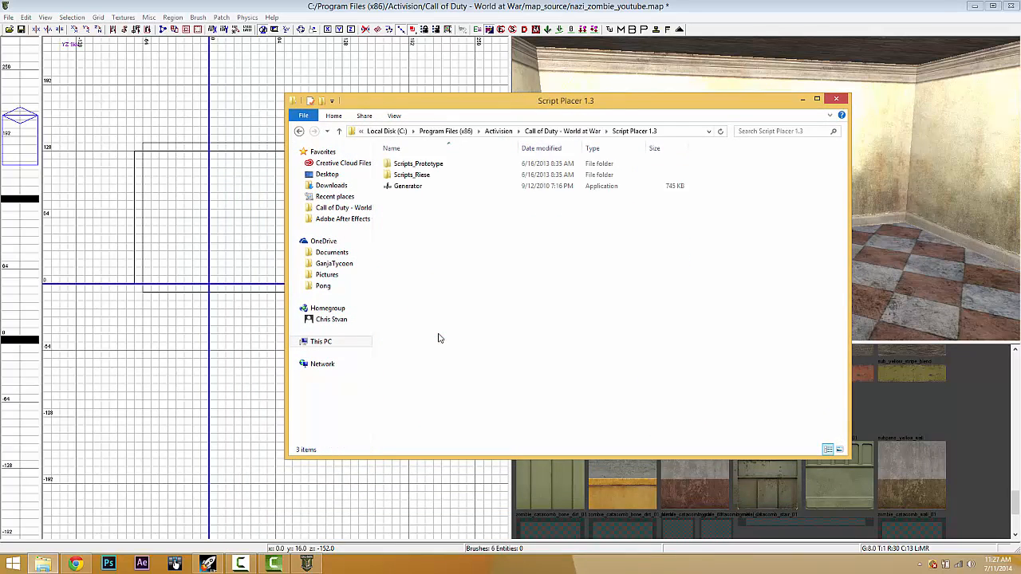
# Run Generator as administrator to view the Script Placer options, and close it along with the folder window.
pyautogui.rightClick(416, 188)
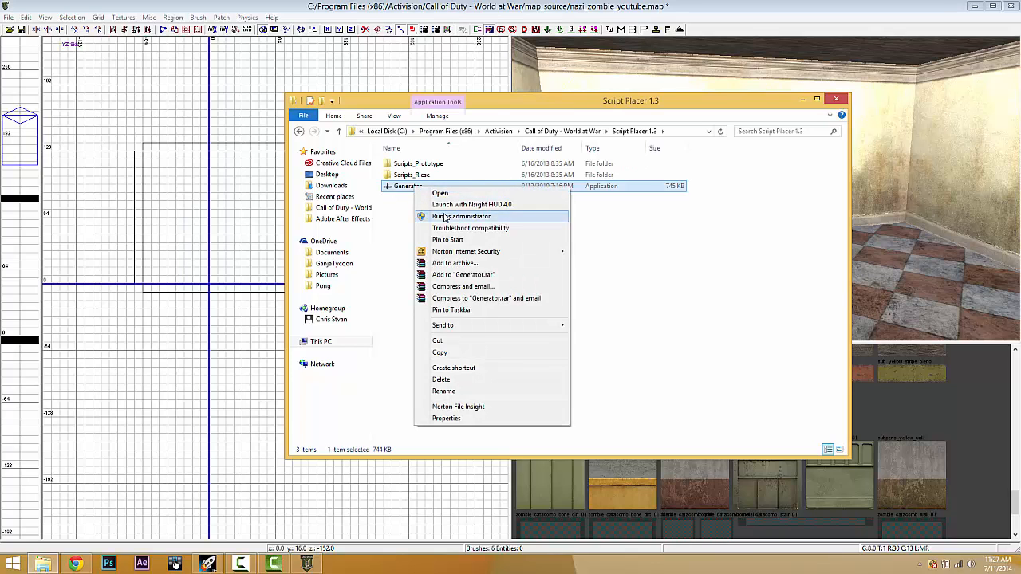
pyautogui.click(444, 217)
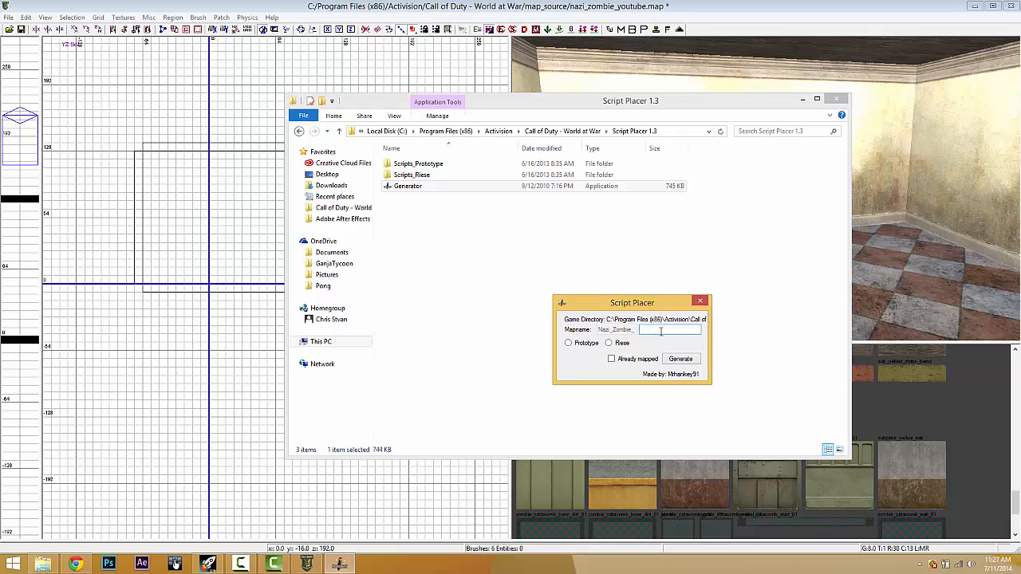
pyautogui.click(701, 301)
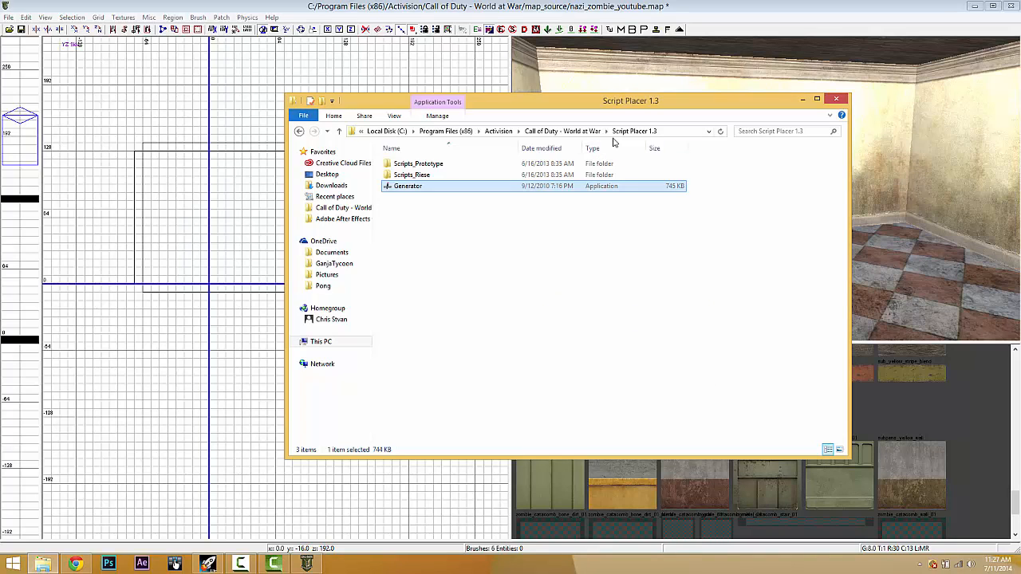
pyautogui.click(834, 99)
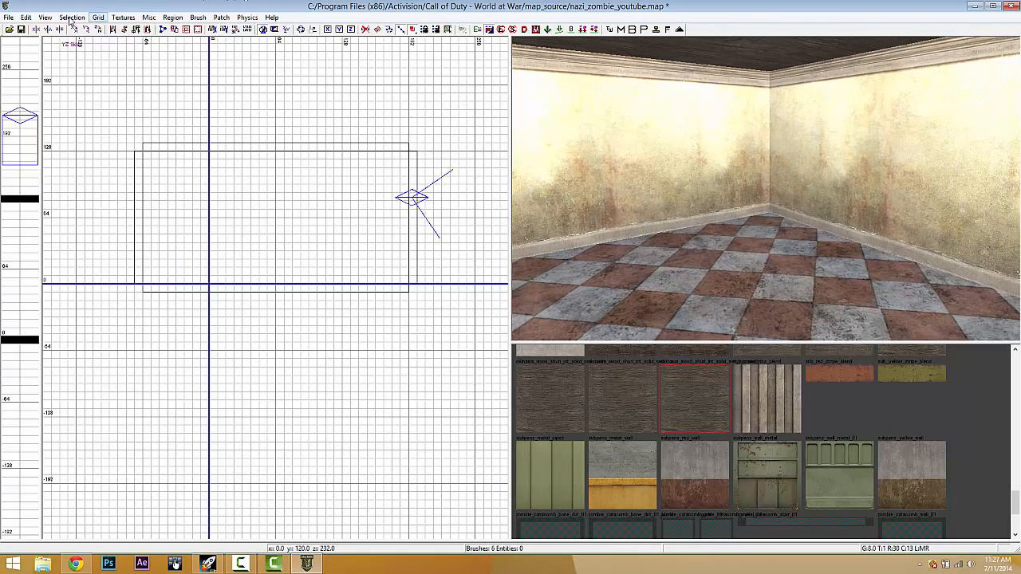
# Save the current map and open nazi_zombie_test.map from the recent files.
pyautogui.click(9, 17)
pyautogui.click(28, 56)
pyautogui.click(10, 17)
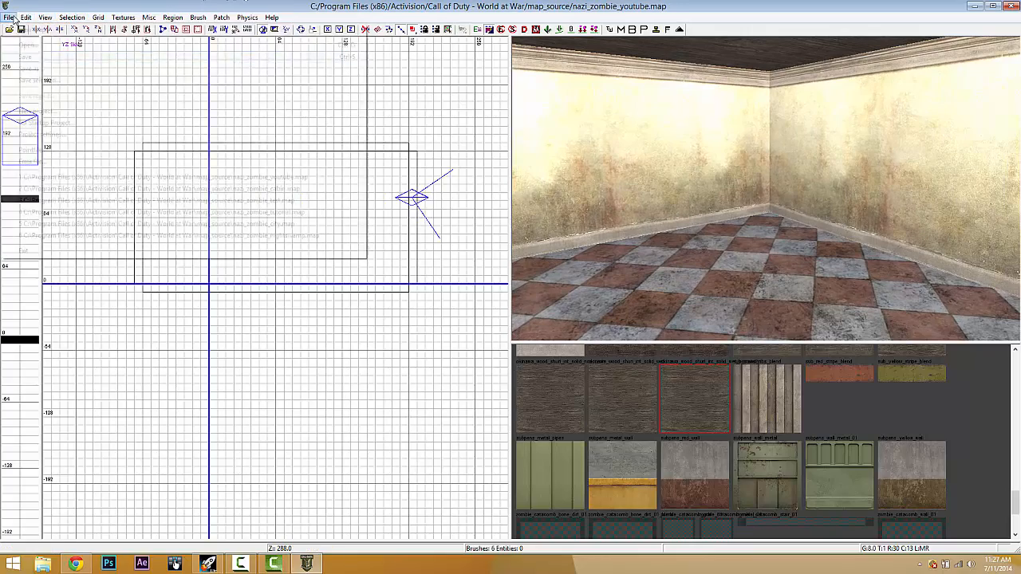
pyautogui.click(254, 199)
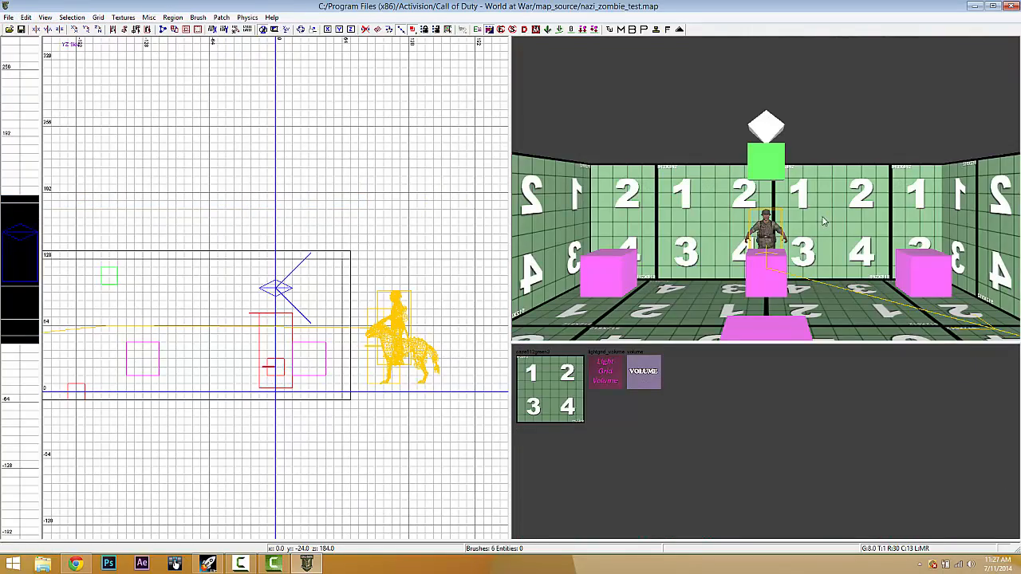
pyautogui.moveTo(799, 217); pyautogui.dragTo(800, 221, button='right')
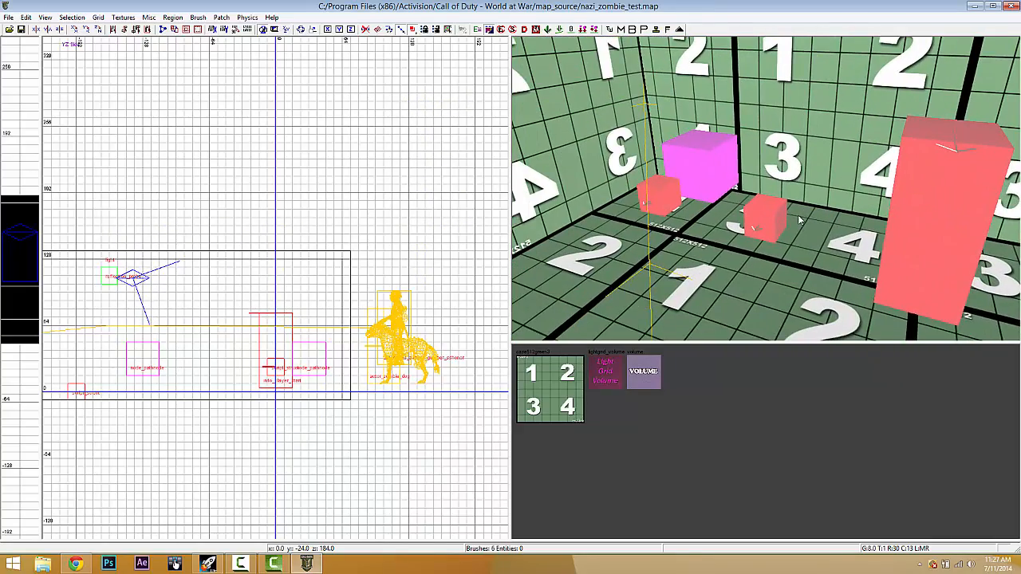
pyautogui.keyDown('shift'); pyautogui.click(661, 195); pyautogui.keyUp('shift')
pyautogui.keyDown('shift'); pyautogui.click(758, 214); pyautogui.keyUp('shift')
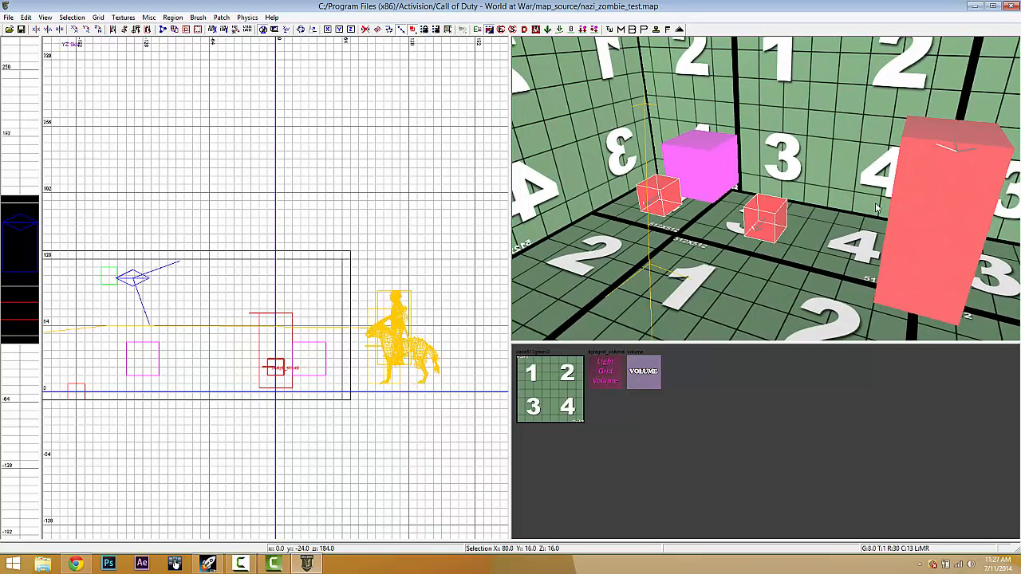
pyautogui.keyDown('shift'); pyautogui.click(909, 209); pyautogui.keyUp('shift')
pyautogui.moveTo(910, 209); pyautogui.dragTo(827, 217, button='right')
pyautogui.keyDown('shift'); pyautogui.click(823, 215); pyautogui.keyUp('shift')
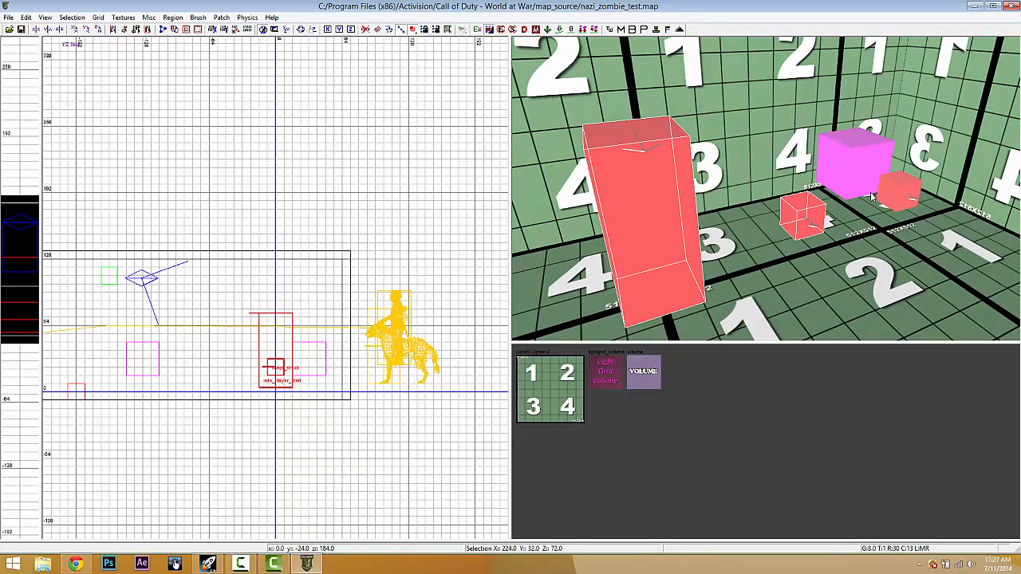
pyautogui.moveTo(886, 195); pyautogui.dragTo(872, 195, button='right')
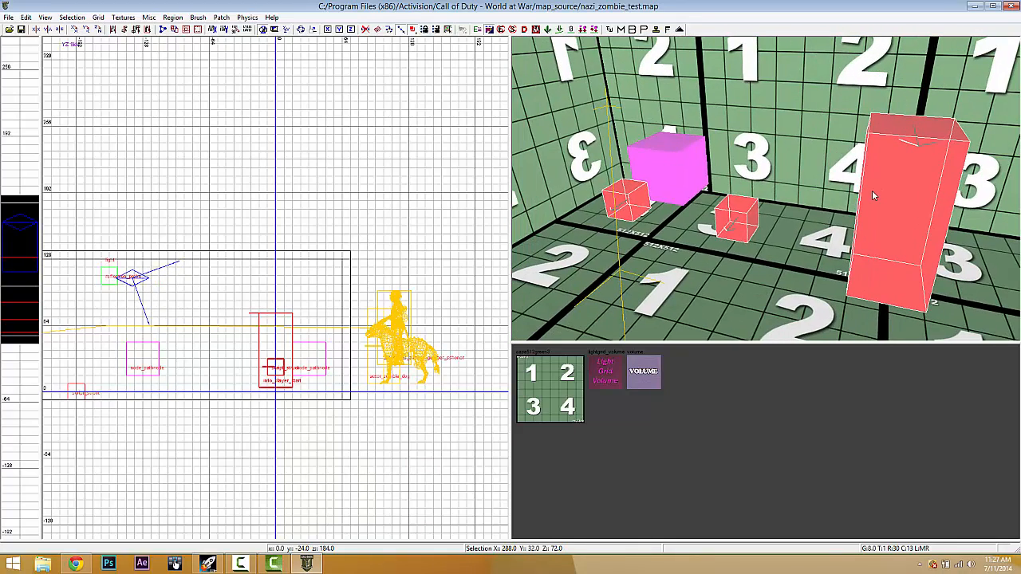
pyautogui.keyDown('shift'); pyautogui.click(634, 206); pyautogui.keyUp('shift')
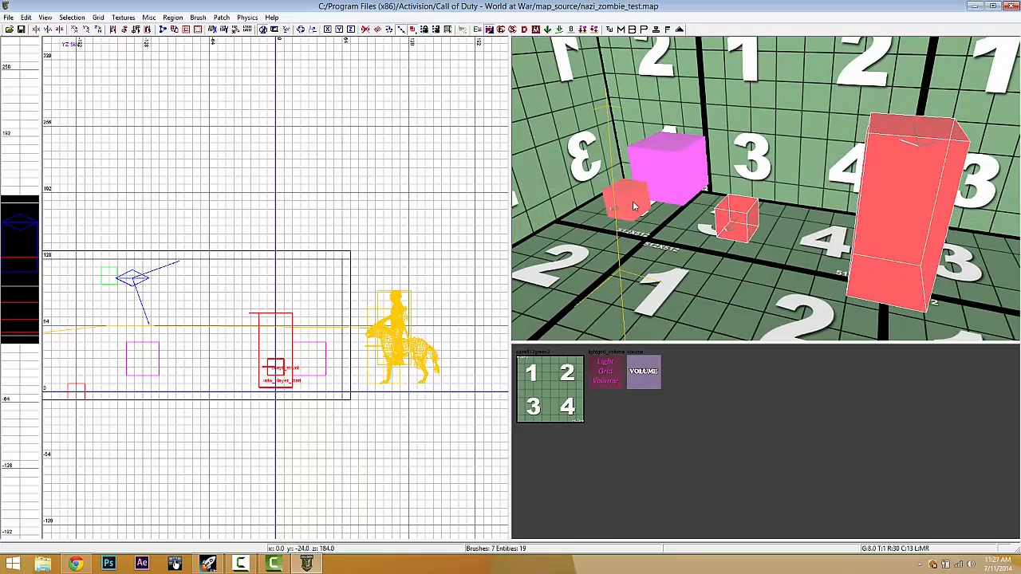
pyautogui.keyDown('shift'); pyautogui.click(634, 206); pyautogui.keyUp('shift')
pyautogui.moveTo(634, 206); pyautogui.dragTo(689, 194, button='right')
pyautogui.moveTo(686, 136)
pyautogui.mouseDown(button='right')
pyautogui.moveTo(686, 154)
pyautogui.moveTo(687, 136)
pyautogui.mouseUp(button='right')
pyautogui.moveTo(936, 116); pyautogui.dragTo(869, 116, button='right')
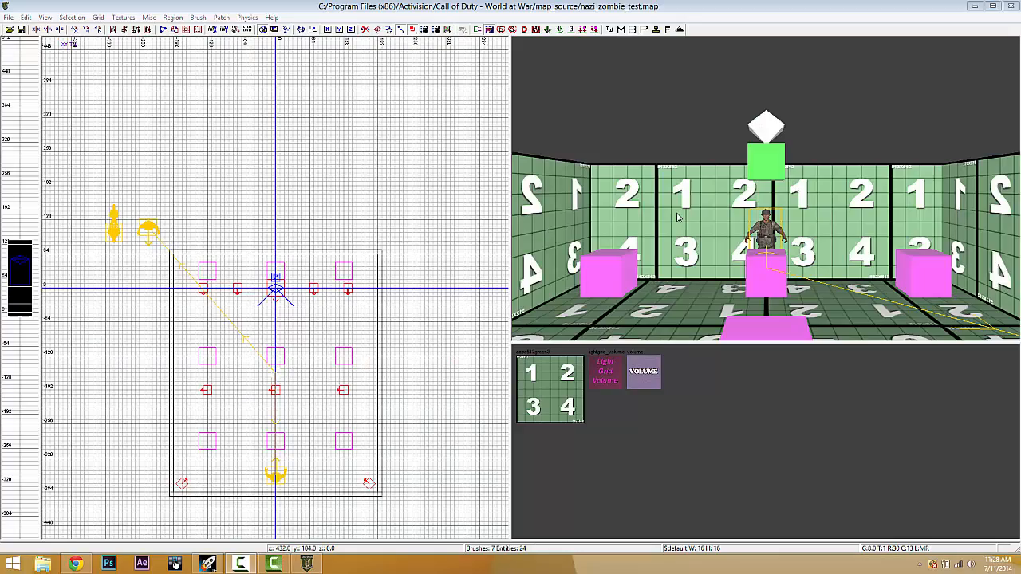
# Select the info_player_start entity together with the four script_struct entities in the row beside it.
pyautogui.moveTo(758, 181); pyautogui.dragTo(759, 181, button='right')
pyautogui.keyDown('shift'); pyautogui.click(588, 246); pyautogui.keyUp('shift')
pyautogui.keyDown('shift'); pyautogui.click(685, 251); pyautogui.keyUp('shift')
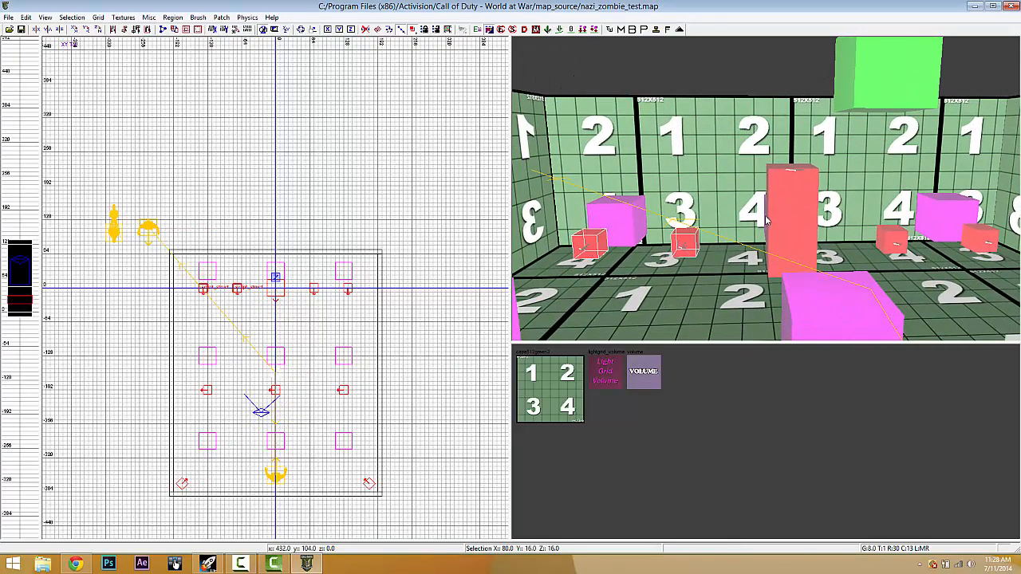
pyautogui.keyDown('shift'); pyautogui.click(768, 220); pyautogui.keyUp('shift')
pyautogui.keyDown('shift'); pyautogui.click(901, 242); pyautogui.keyUp('shift')
pyautogui.keyDown('shift'); pyautogui.click(967, 241); pyautogui.keyUp('shift')
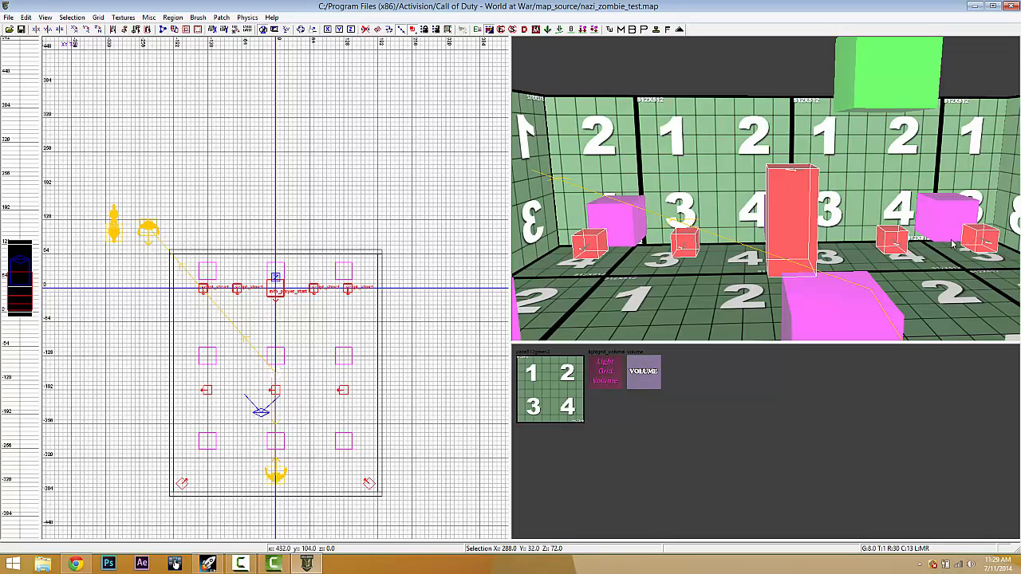
pyautogui.press('Escape')
# Open nazi_zombie_youtube.map with the selected entities copied across, and shift the spawn row over into the room.
pyautogui.click(8, 17)
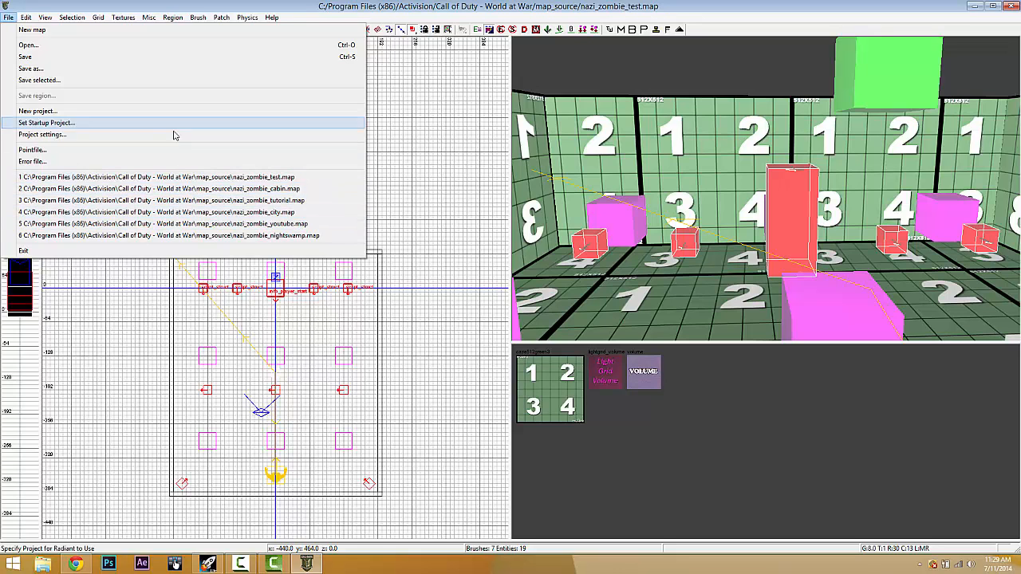
pyautogui.click(57, 44)
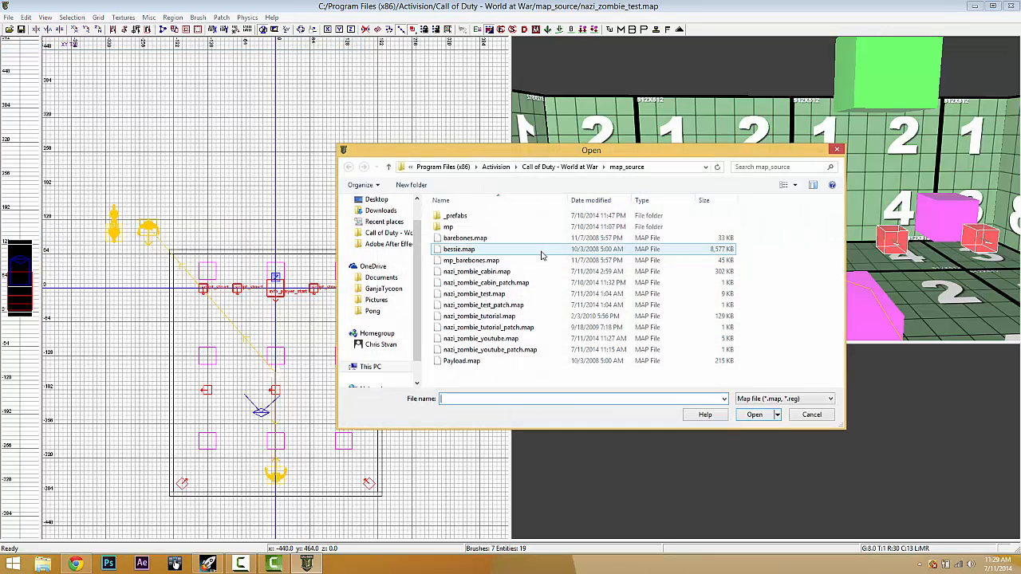
pyautogui.click(539, 339)
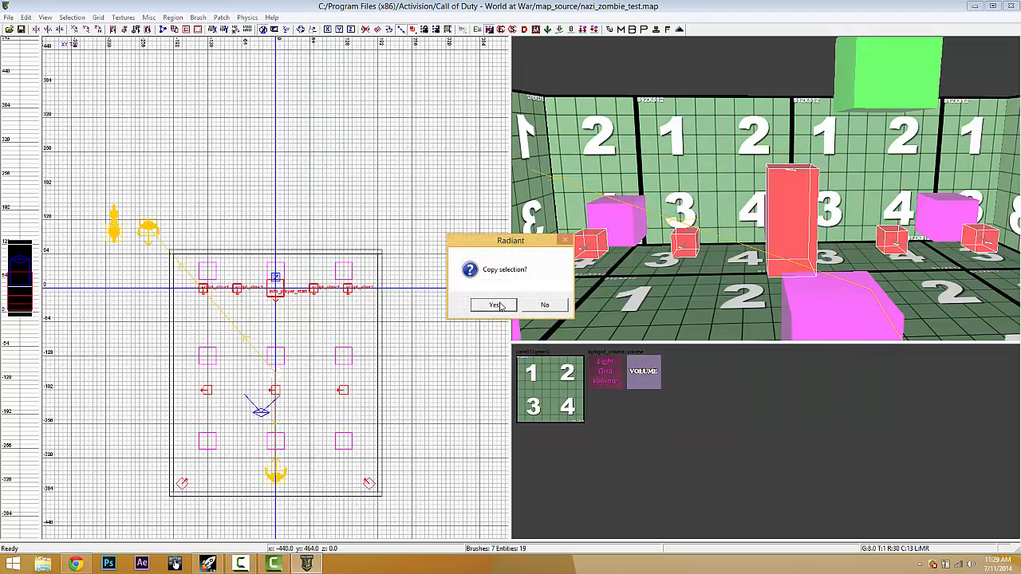
pyautogui.click(495, 305)
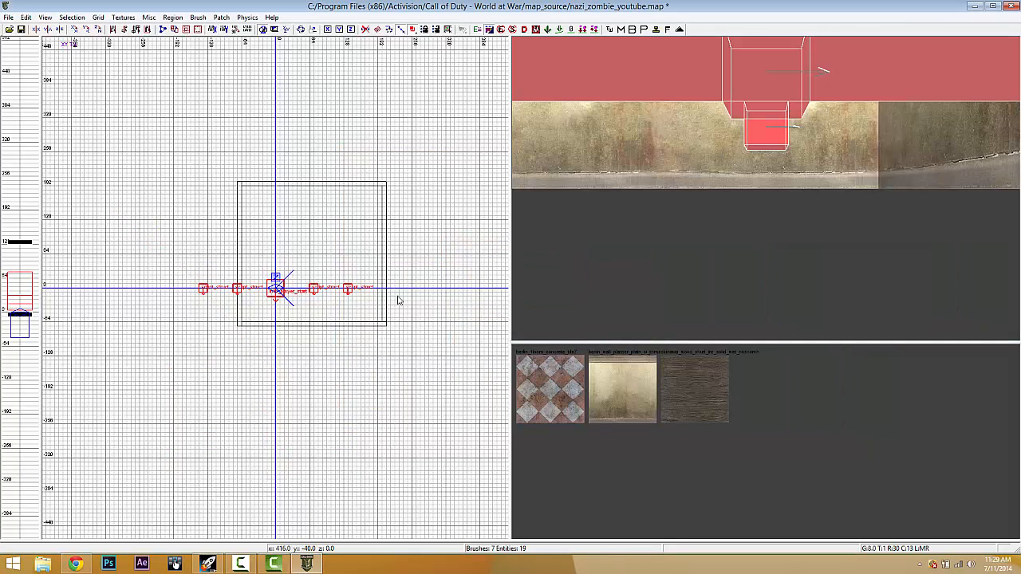
pyautogui.moveTo(322, 294); pyautogui.dragTo(346, 307)
pyautogui.press('Escape')
# Stretch the floor brush toward negative x to x -320, making it 520 units long.
pyautogui.hotkey('ctrl', 'a')
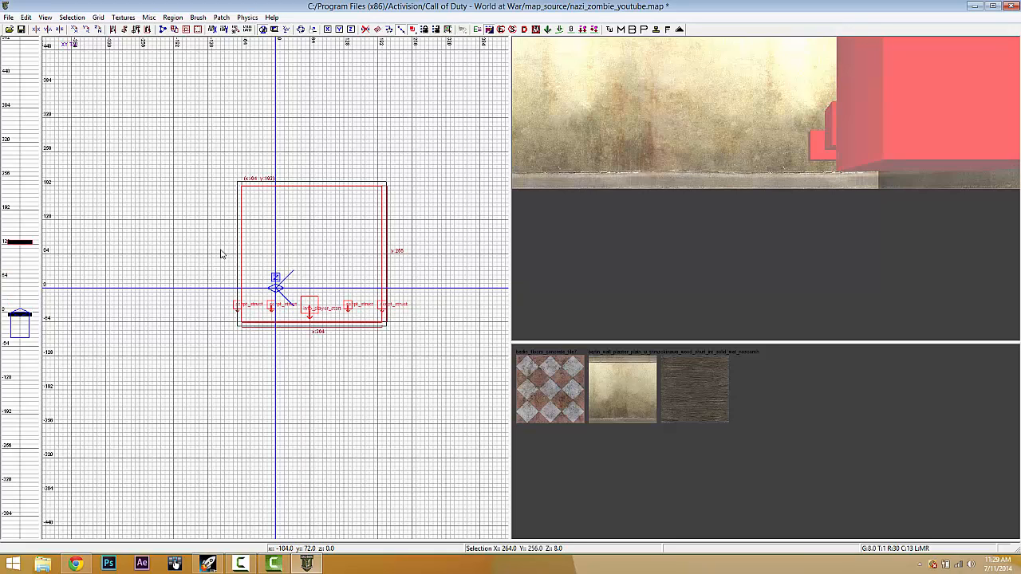
pyautogui.press('Escape')
pyautogui.moveTo(764, 195); pyautogui.dragTo(770, 205, button='right')
pyautogui.hotkey('ctrl', 'a')
pyautogui.moveTo(228, 262); pyautogui.dragTo(90, 261)
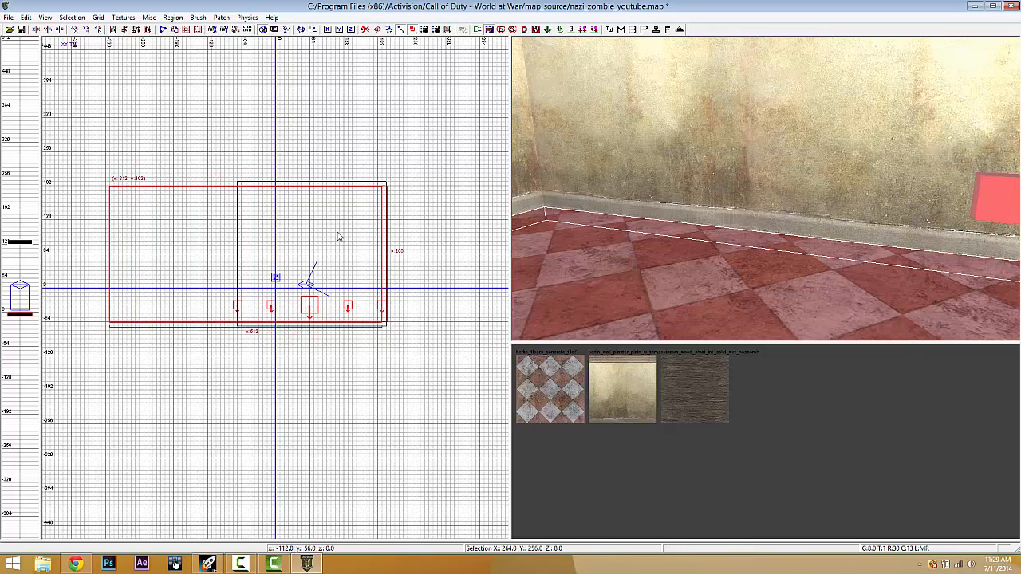
pyautogui.moveTo(697, 162); pyautogui.dragTo(225, 224, button='right')
pyautogui.moveTo(104, 220)
pyautogui.mouseDown()
pyautogui.moveTo(113, 215)
pyautogui.moveTo(93, 217)
pyautogui.mouseUp()
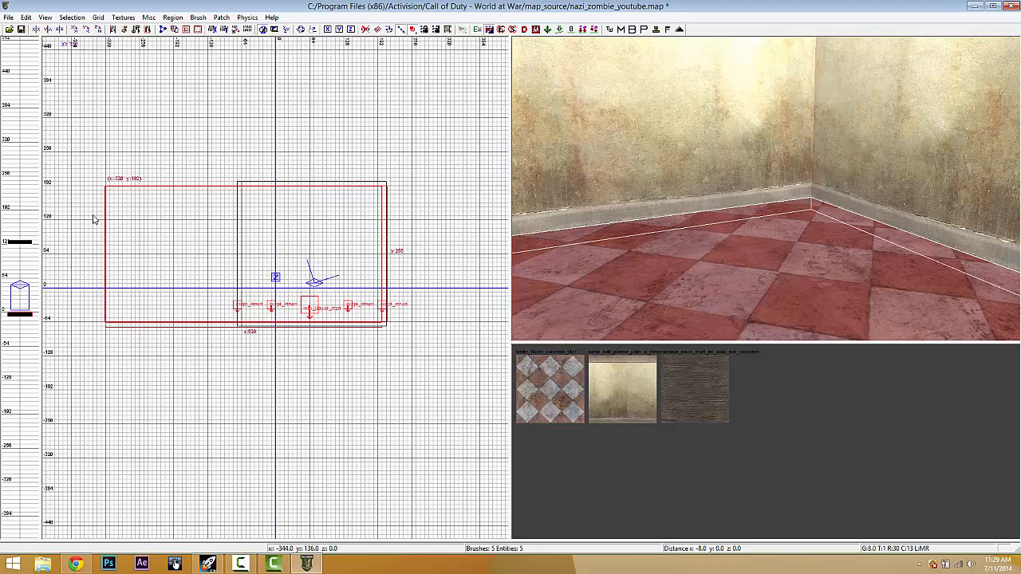
pyautogui.press('Escape')
# Move the end wall on the negative-x side to the floor's new edge and stretch the two long walls to meet it.
pyautogui.keyDown('shift'); pyautogui.click(240, 325); pyautogui.keyUp('shift')
pyautogui.moveTo(241, 324); pyautogui.dragTo(109, 325)
pyautogui.press('Escape')
pyautogui.keyDown('shift'); pyautogui.click(258, 185); pyautogui.keyUp('shift')
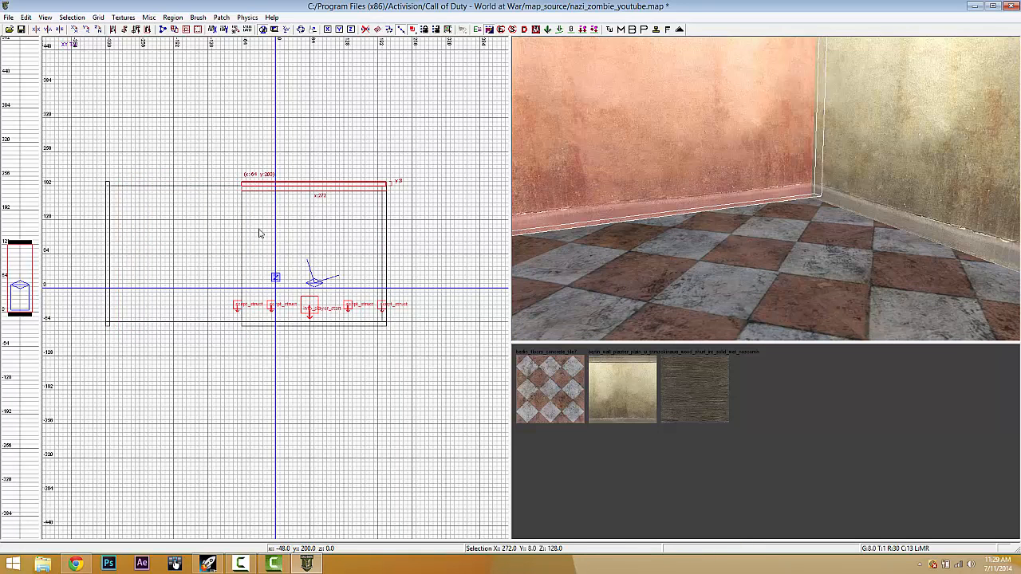
pyautogui.keyDown('shift'); pyautogui.click(246, 325); pyautogui.keyUp('shift')
pyautogui.moveTo(229, 282)
pyautogui.mouseDown()
pyautogui.moveTo(91, 282)
pyautogui.moveTo(101, 282)
pyautogui.mouseUp()
pyautogui.press('Escape')
# Stretch the ceiling brush toward negative x to x -320 so it covers the enlarged room.
pyautogui.moveTo(668, 185); pyautogui.dragTo(670, 187, button='right')
pyautogui.keyDown('shift'); pyautogui.click(666, 127); pyautogui.keyUp('shift')
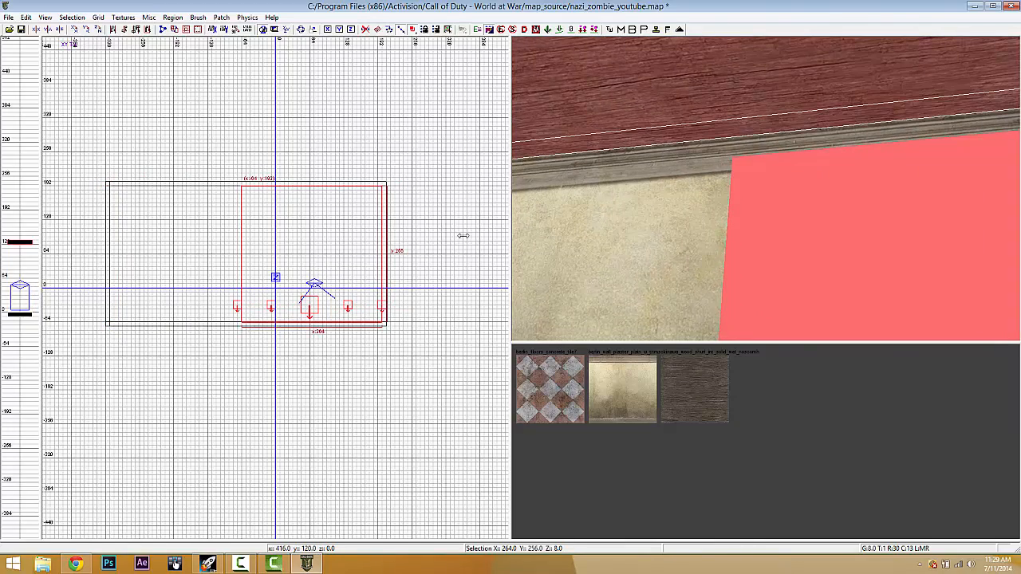
pyautogui.moveTo(142, 291)
pyautogui.mouseDown()
pyautogui.moveTo(96, 293)
pyautogui.moveTo(123, 293)
pyautogui.moveTo(115, 296)
pyautogui.mouseUp()
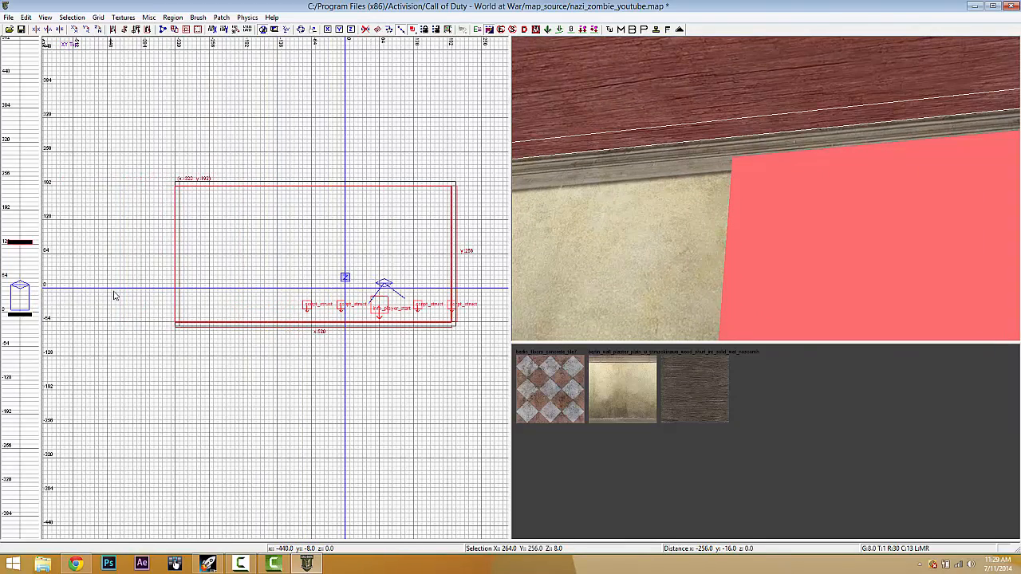
pyautogui.press('Escape')
# Select the info_player_start and its four script_struct entities and move the row inside the room, along the wall at y 192.
pyautogui.moveTo(717, 182)
pyautogui.mouseDown(button='right')
pyautogui.moveTo(703, 183)
pyautogui.moveTo(723, 175)
pyautogui.moveTo(716, 168)
pyautogui.mouseUp(button='right')
pyautogui.keyDown('shift'); pyautogui.click(598, 100); pyautogui.keyUp('shift')
pyautogui.keyDown('shift'); pyautogui.click(660, 138); pyautogui.keyUp('shift')
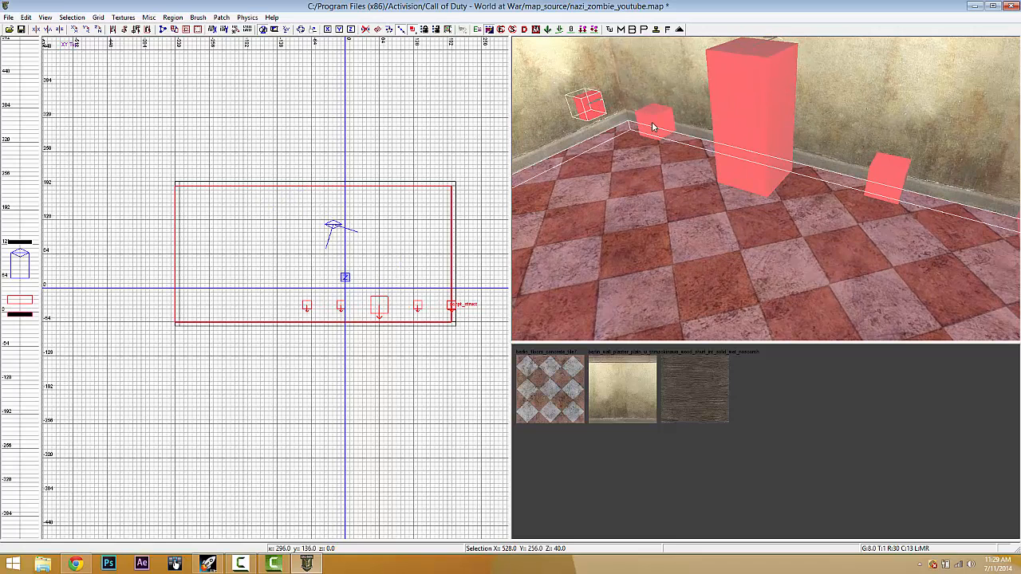
pyautogui.keyDown('shift'); pyautogui.click(652, 122); pyautogui.keyUp('shift')
pyautogui.keyDown('shift'); pyautogui.click(691, 138); pyautogui.keyUp('shift')
pyautogui.keyDown('shift'); pyautogui.click(749, 147); pyautogui.keyUp('shift')
pyautogui.keyDown('shift'); pyautogui.click(862, 170); pyautogui.keyUp('shift')
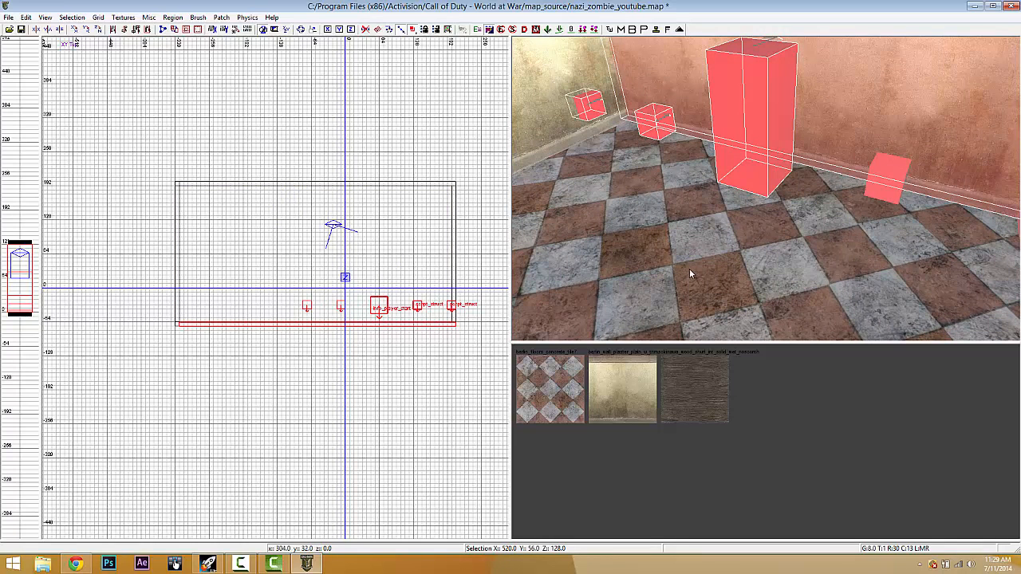
pyautogui.keyDown('shift'); pyautogui.click(1016, 69); pyautogui.keyUp('shift')
pyautogui.keyDown('shift'); pyautogui.click(879, 186); pyautogui.keyUp('shift')
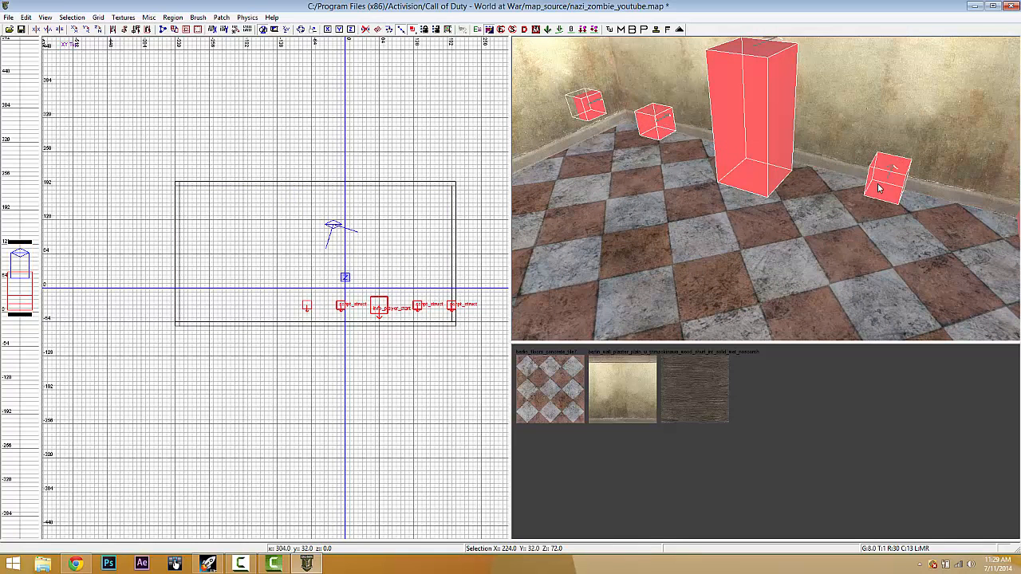
pyautogui.moveTo(879, 186); pyautogui.dragTo(889, 169, button='right')
pyautogui.keyDown('shift'); pyautogui.click(889, 169); pyautogui.keyUp('shift')
pyautogui.moveTo(381, 307); pyautogui.dragTo(315, 203)
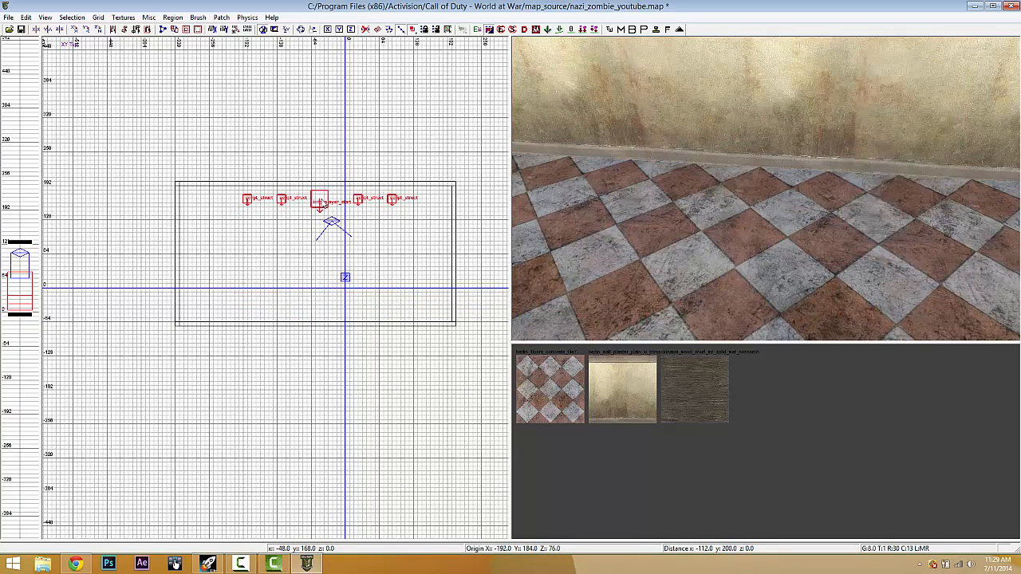
# Check the spawn entities' height and placement in the front, side, top and 3D views of the room.
pyautogui.hotkey('ctrl', 'Tab')
pyautogui.scroll(4, 317, 272)
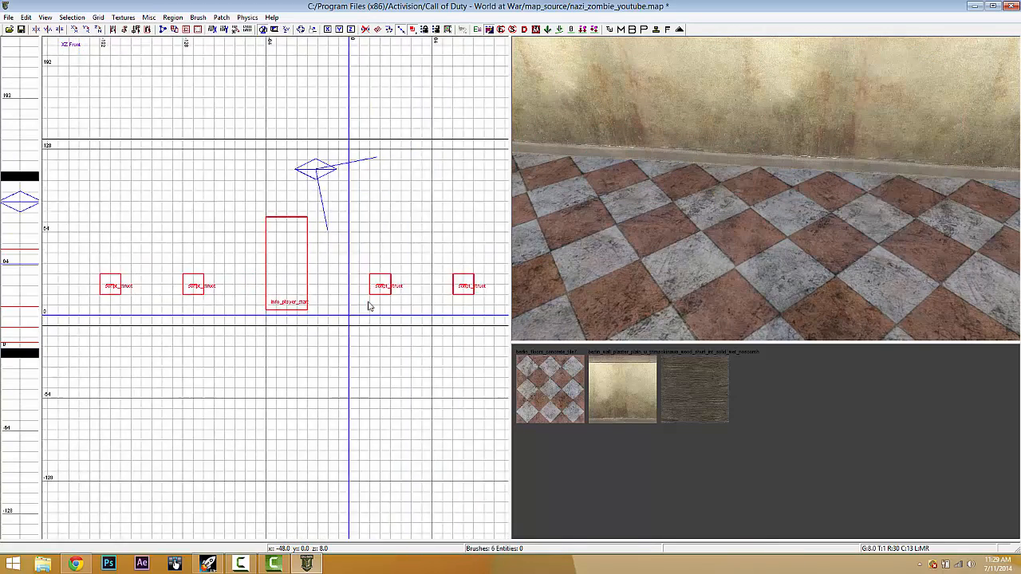
pyautogui.moveTo(701, 139); pyautogui.dragTo(665, 160, button='right')
pyautogui.hotkey('ctrl', 'Tab')
pyautogui.hotkey('ctrl', 'Tab')
pyautogui.hotkey('ctrl', 'Tab')
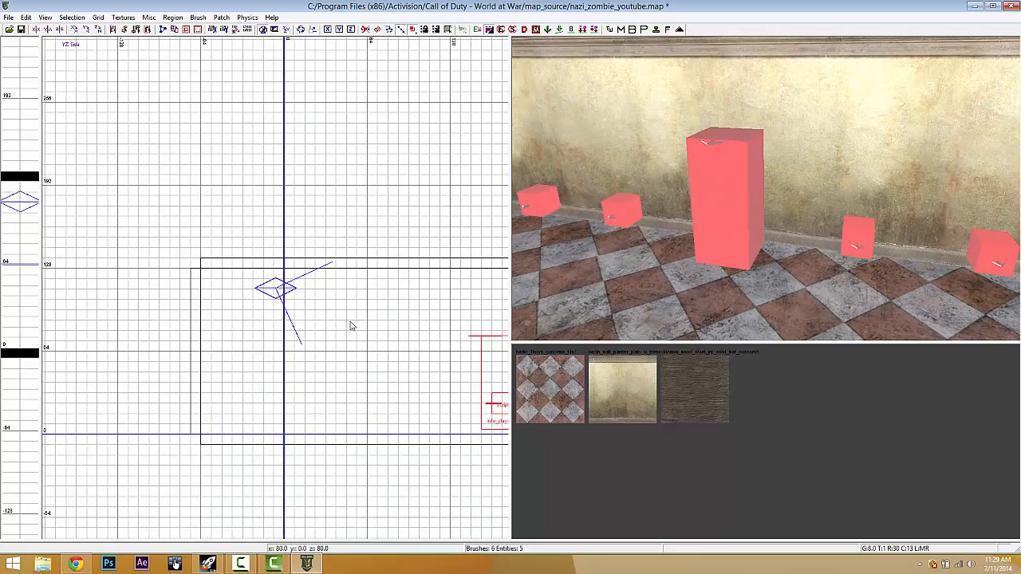
pyautogui.hotkey('ctrl', 'Tab')
pyautogui.scroll(-3, 352, 331)
pyautogui.moveTo(358, 235); pyautogui.dragTo(449, 353, button='right')
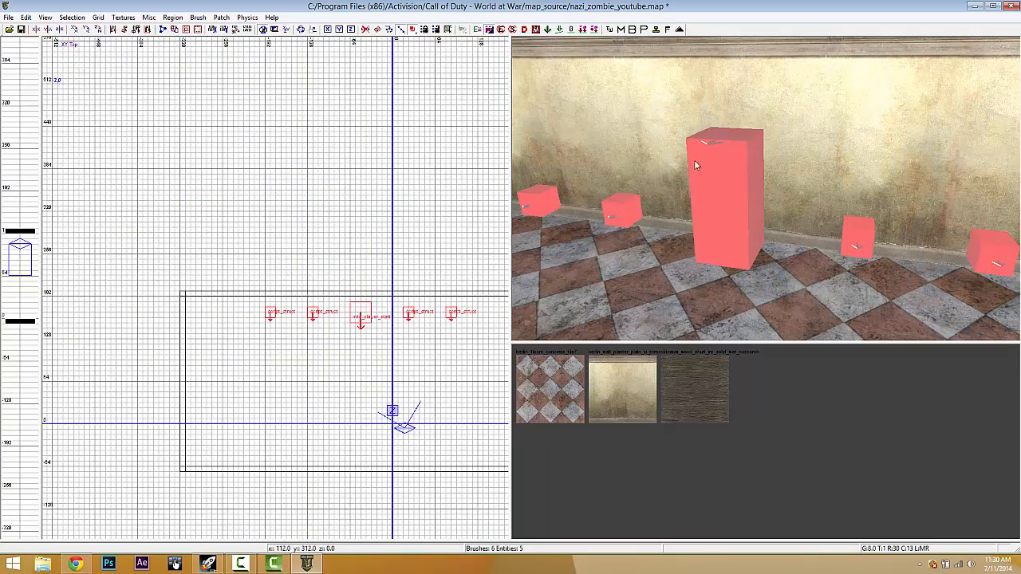
pyautogui.moveTo(694, 166); pyautogui.dragTo(727, 177, button='right')
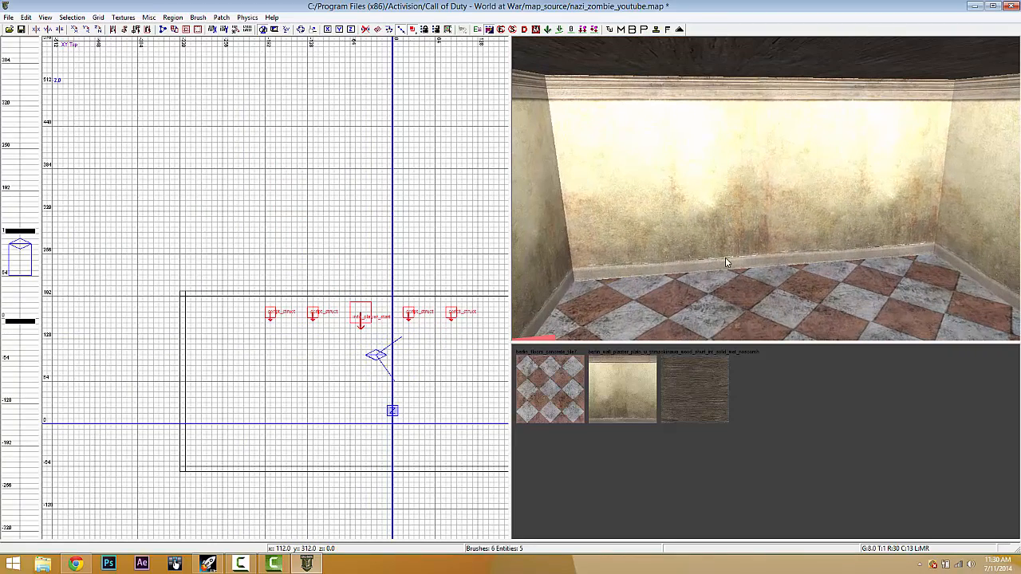
pyautogui.moveTo(711, 219); pyautogui.dragTo(713, 215, button='right')
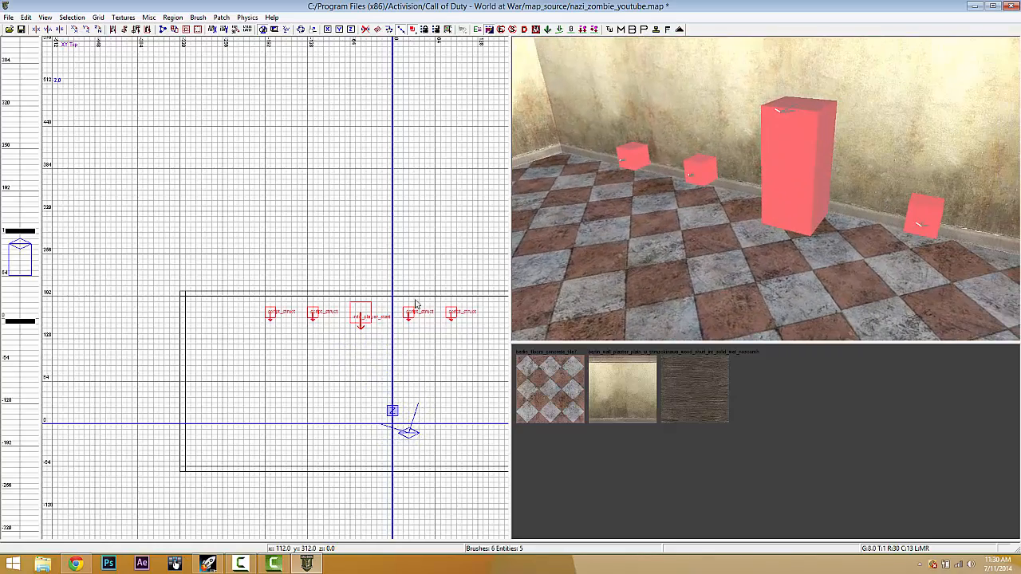
# Add a light entity near the middle of the room and raise it to just below the ceiling.
pyautogui.rightClick(392, 386)
pyautogui.click(422, 232)
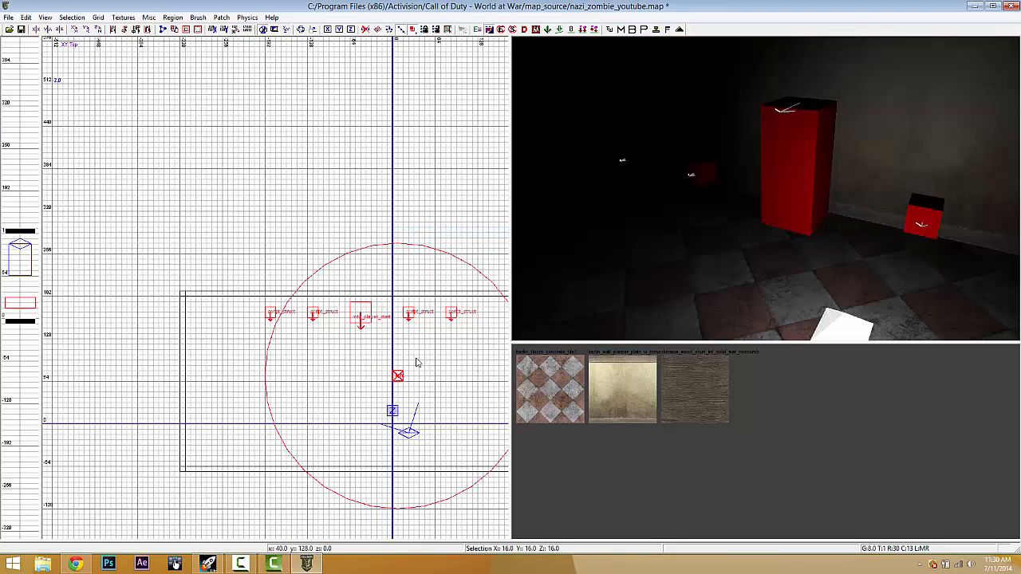
pyautogui.hotkey('ctrl', 'Tab')
pyautogui.hotkey('ctrl', 'Tab')
pyautogui.moveTo(275, 292); pyautogui.dragTo(271, 251)
pyautogui.rightClick(271, 299)
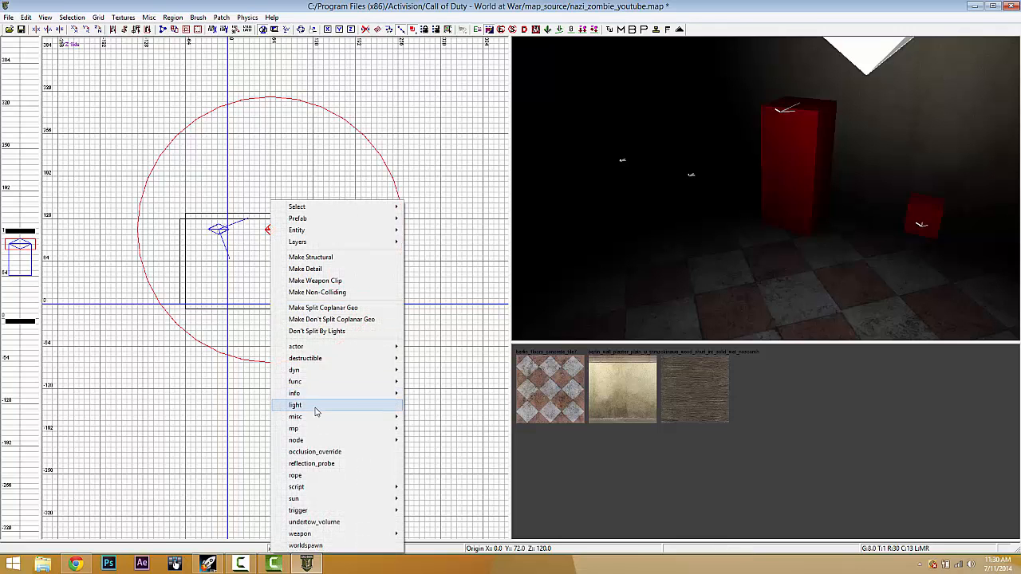
pyautogui.click(421, 283)
pyautogui.moveTo(748, 192); pyautogui.dragTo(748, 193, button='right')
pyautogui.hotkey('ctrl', 'Tab')
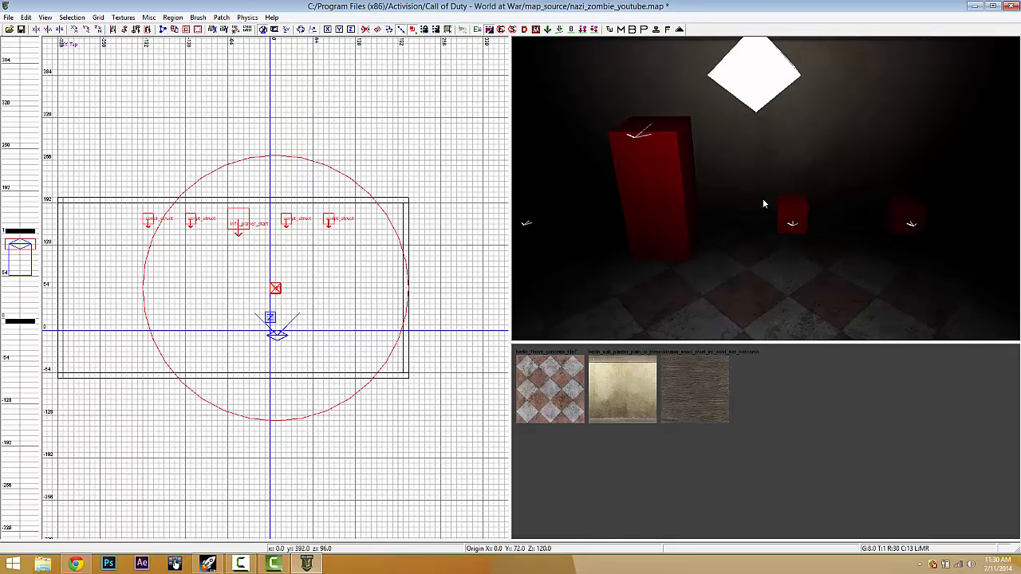
# Set the light's radius to 500 in its entity properties.
pyautogui.press('n')
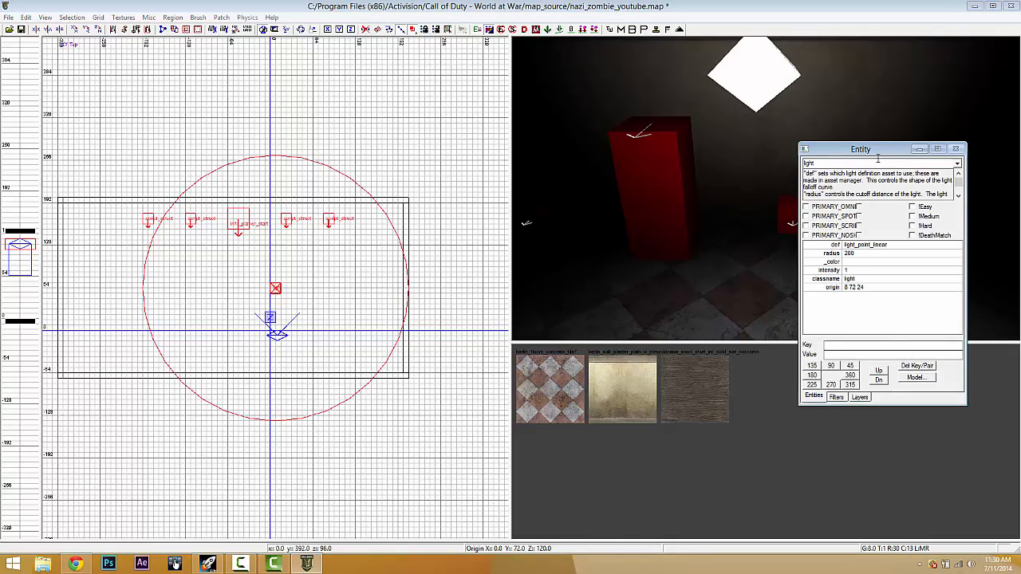
pyautogui.moveTo(878, 148); pyautogui.dragTo(411, 197)
pyautogui.keyDown('ctrl'); pyautogui.keyDown('shift'); pyautogui.moveTo(789, 168); pyautogui.dragTo(789, 167, button='right'); pyautogui.keyUp('shift'); pyautogui.keyUp('ctrl')
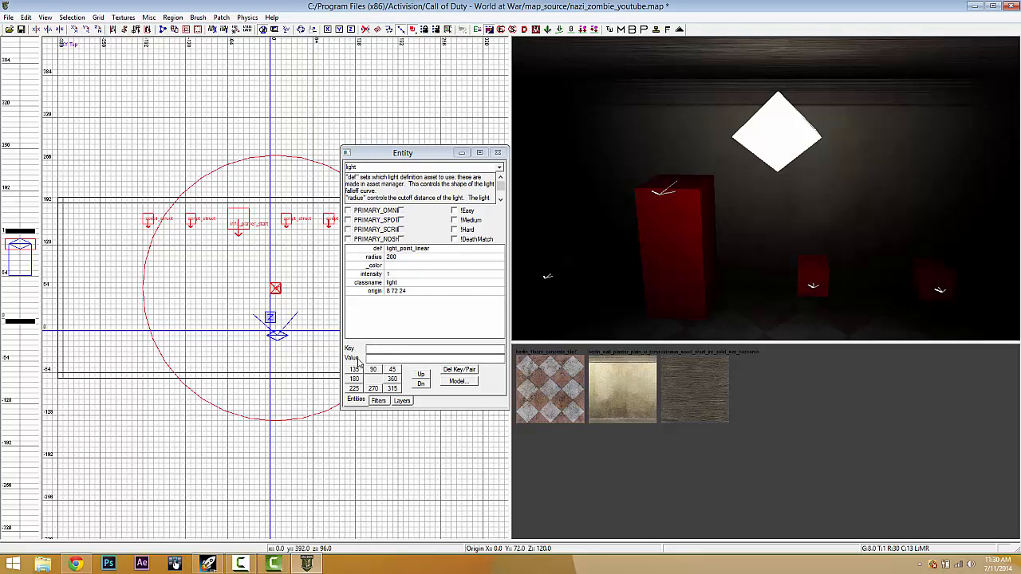
pyautogui.click(392, 260)
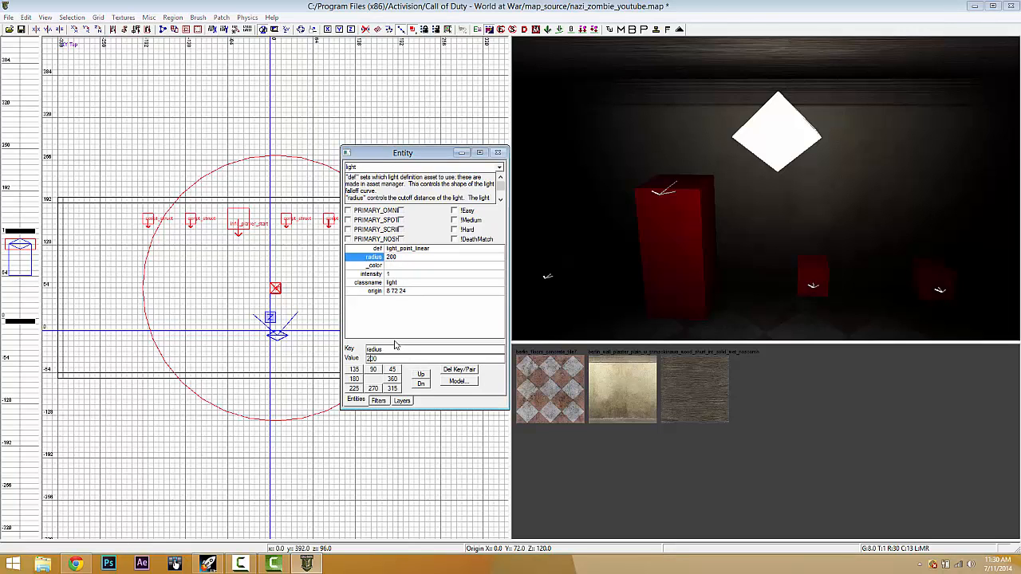
pyautogui.press('Return')
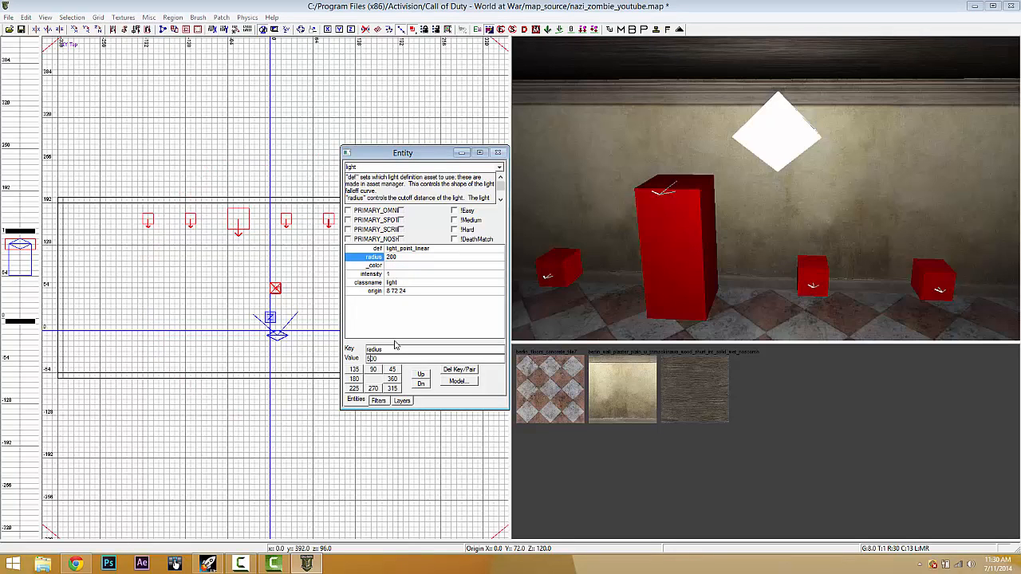
pyautogui.moveTo(717, 230); pyautogui.dragTo(775, 188, button='right')
pyautogui.press('Escape')
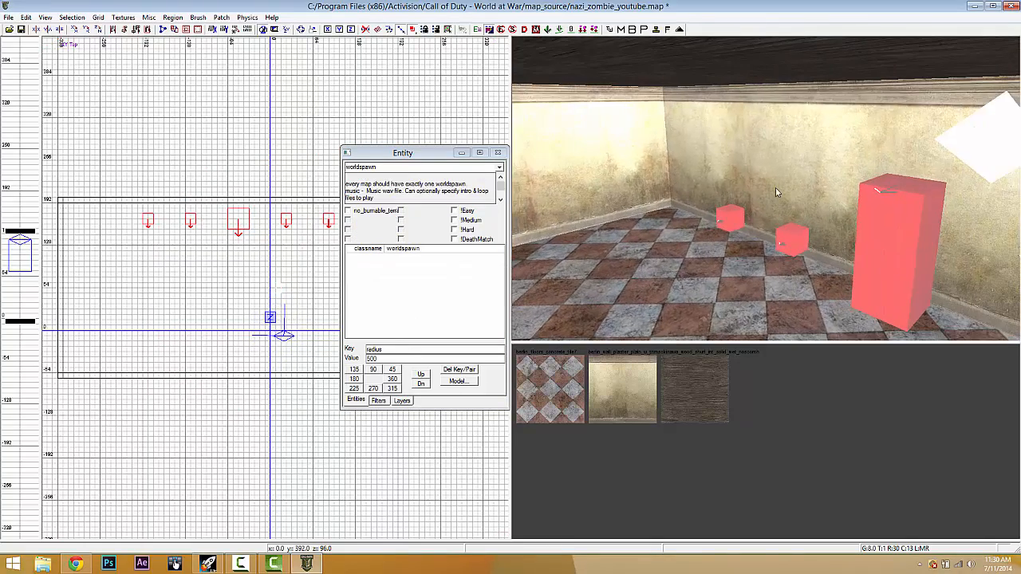
# Reselect the light and set its intensity to 2.
pyautogui.keyDown('shift'); pyautogui.click(962, 155); pyautogui.keyUp('shift')
pyautogui.moveTo(903, 181); pyautogui.dragTo(902, 186, button='right')
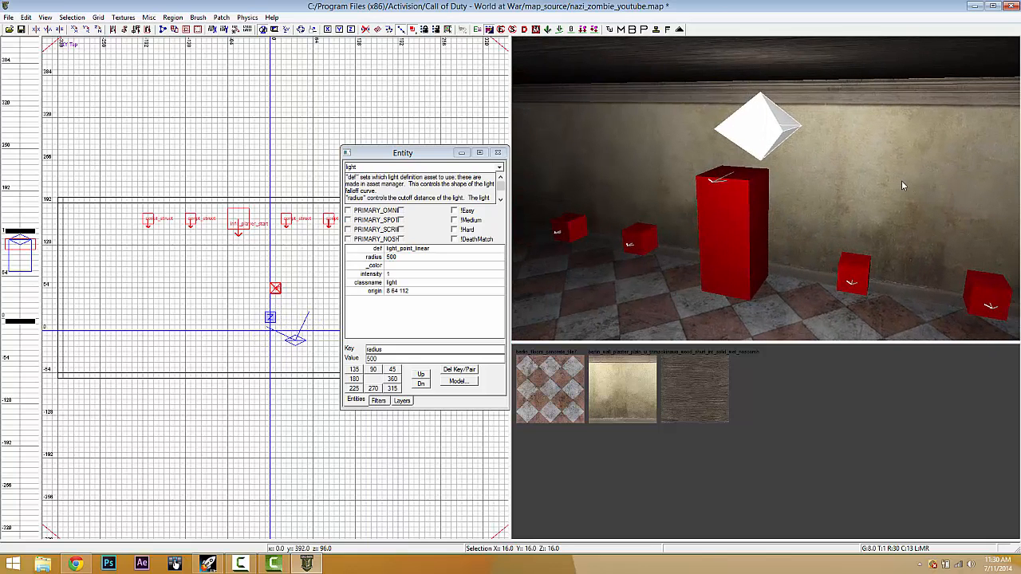
pyautogui.click(384, 274)
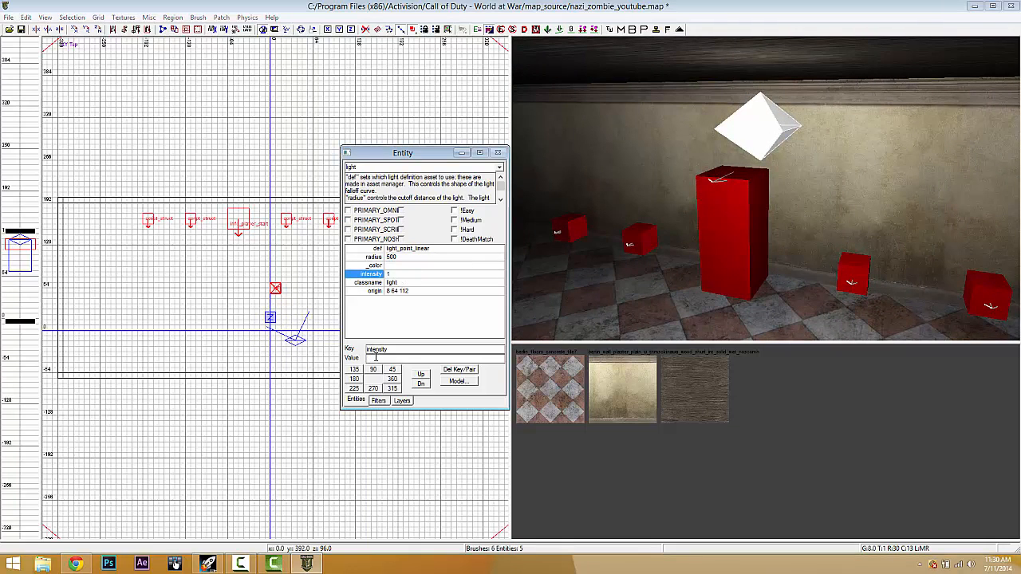
pyautogui.write('23')
pyautogui.press('Return')
pyautogui.press('BackSpace')
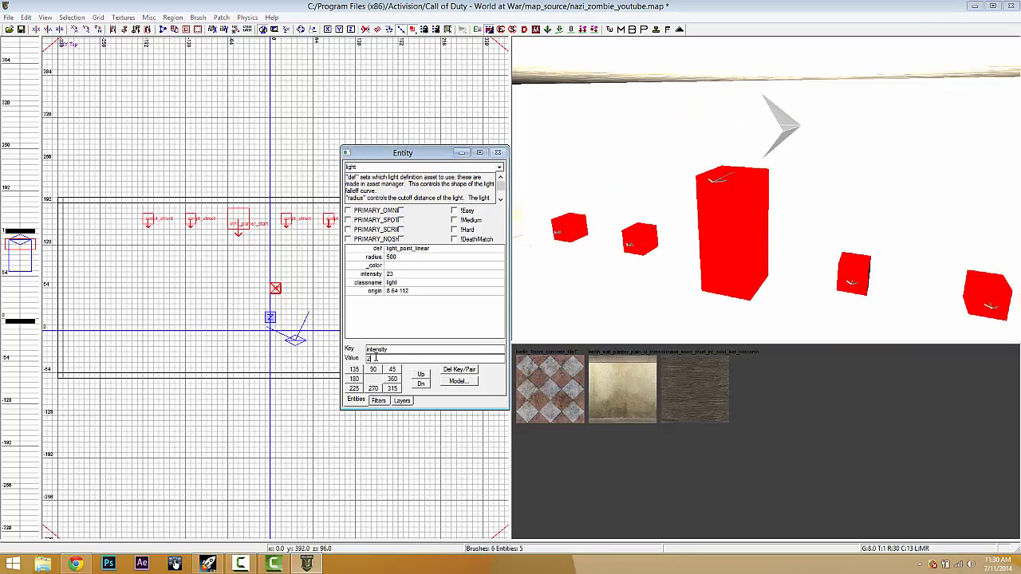
pyautogui.press('Return')
pyautogui.press('Left')
pyautogui.press('Down')
pyautogui.press('Escape')
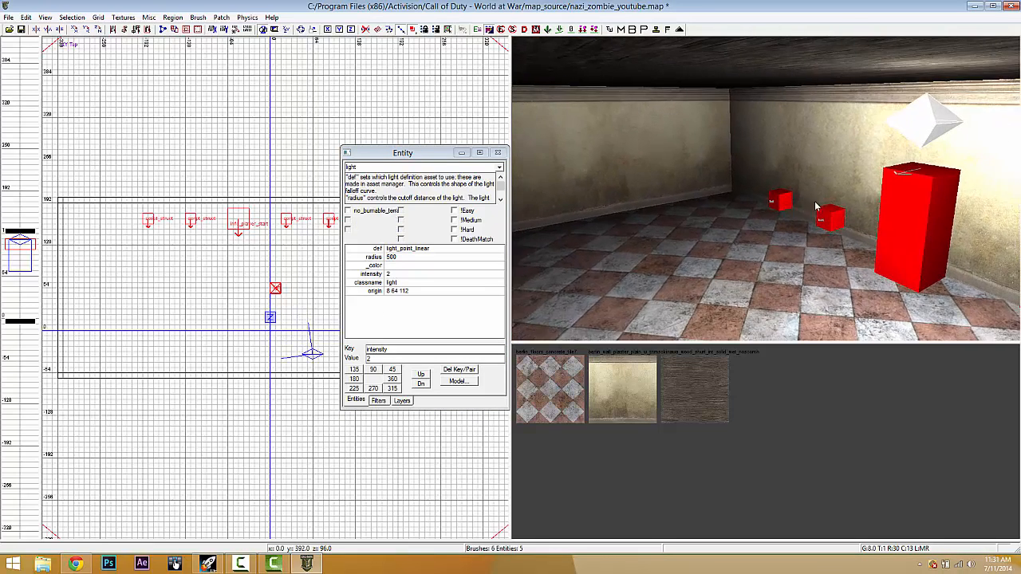
# Examine how the light falls across the room from several viewpoints, and close the entity properties.
pyautogui.press('Right')
pyautogui.press('Up')
pyautogui.press('Up')
pyautogui.press('Left')
pyautogui.press('Up')
pyautogui.keyDown('shift'); pyautogui.click(877, 214); pyautogui.keyUp('shift')
pyautogui.press('Left')
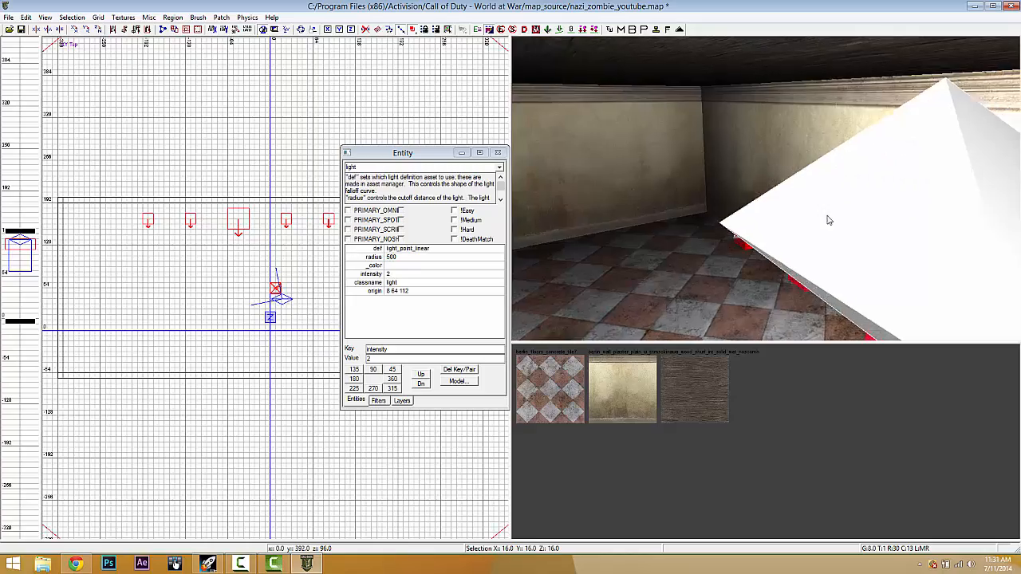
pyautogui.press('Up')
pyautogui.press('Right')
pyautogui.moveTo(833, 211)
pyautogui.mouseDown(button='right')
pyautogui.moveTo(821, 214)
pyautogui.moveTo(833, 218)
pyautogui.mouseUp(button='right')
pyautogui.press('n')
pyautogui.press('Escape')
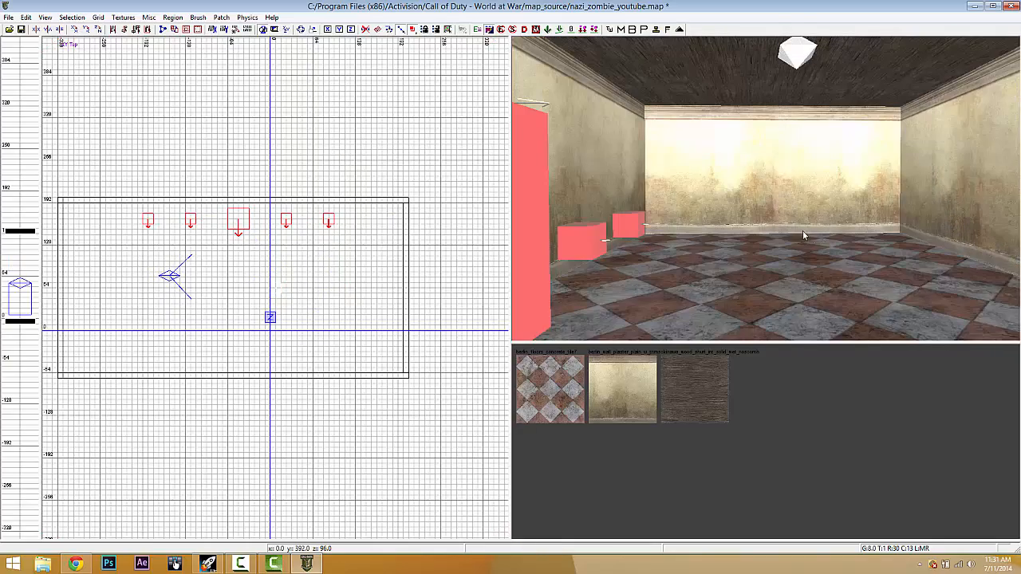
# Move the light along the room's length to x -48, y 72, z 120.
pyautogui.scroll(4, 267, 321)
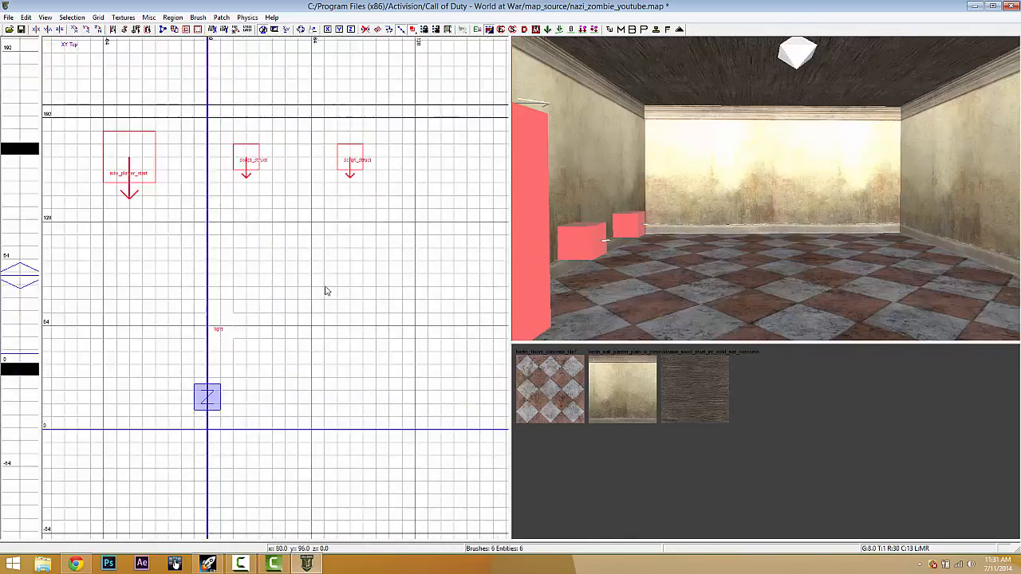
pyautogui.keyDown('shift'); pyautogui.click(786, 49); pyautogui.keyUp('shift')
pyautogui.scroll(-2, 160, 310)
pyautogui.moveTo(160, 310); pyautogui.dragTo(251, 330, button='right')
pyautogui.scroll(-1, 252, 326)
pyautogui.moveTo(312, 341); pyautogui.dragTo(273, 340)
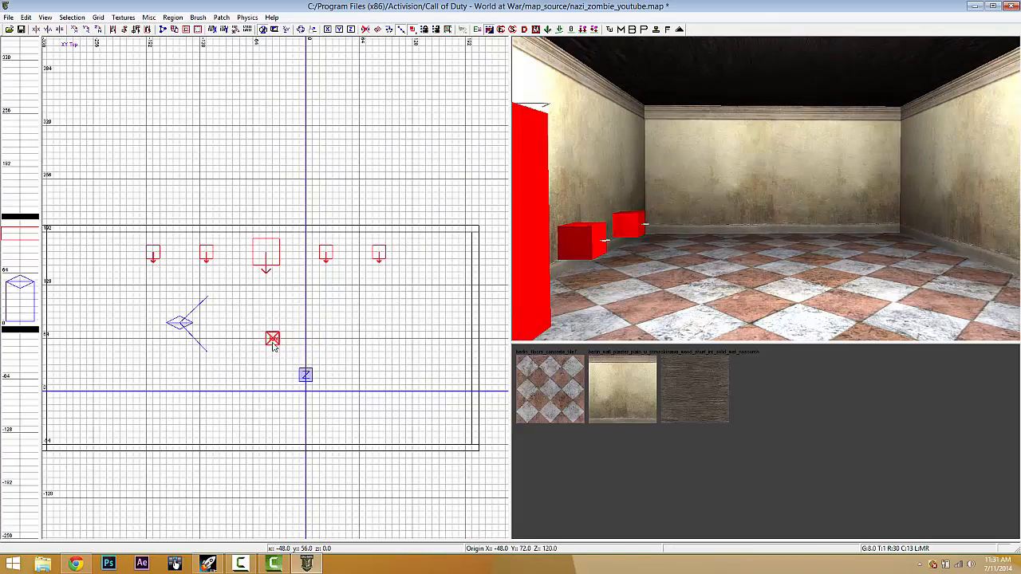
pyautogui.scroll(-2, 273, 343)
pyautogui.moveTo(261, 343); pyautogui.dragTo(279, 346, button='right')
pyautogui.press('Escape')
# Add a reflection_probe entity directly below the light, at x -48, y 72, z 104.
pyautogui.rightClick(310, 333)
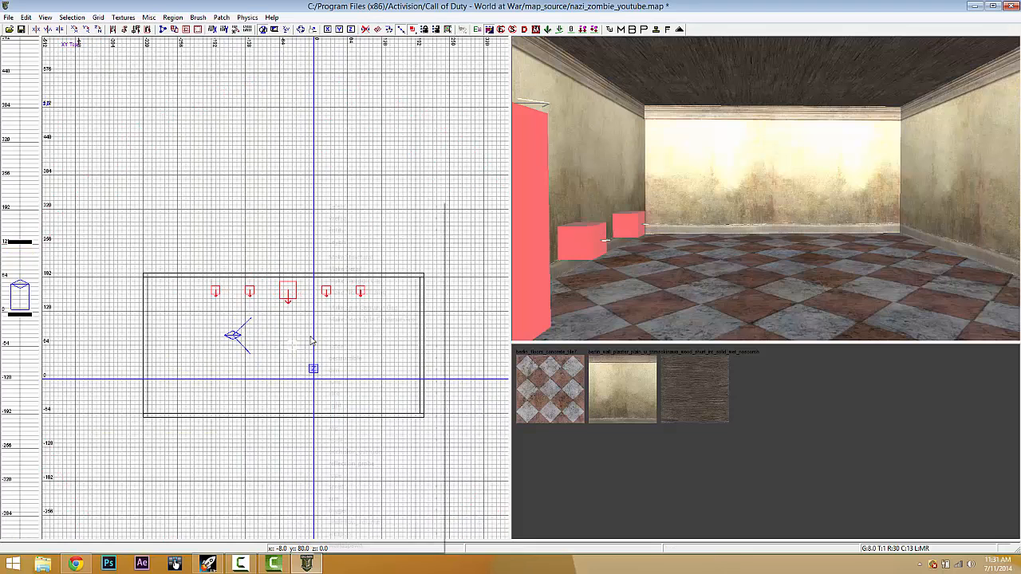
pyautogui.click(355, 464)
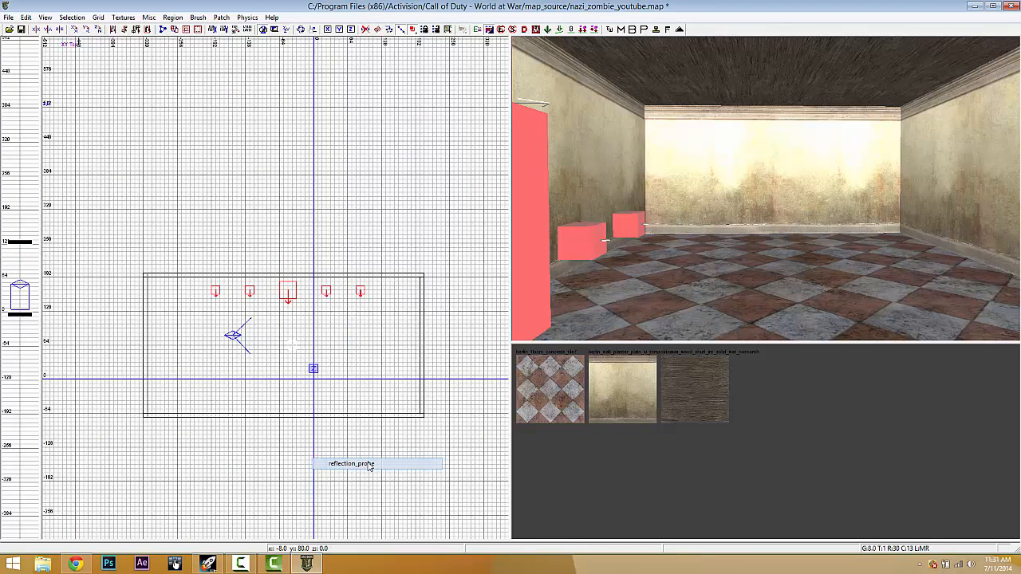
pyautogui.scroll(4, 331, 365)
pyautogui.moveTo(290, 299); pyautogui.dragTo(239, 326)
pyautogui.hotkey('ctrl', 'Tab')
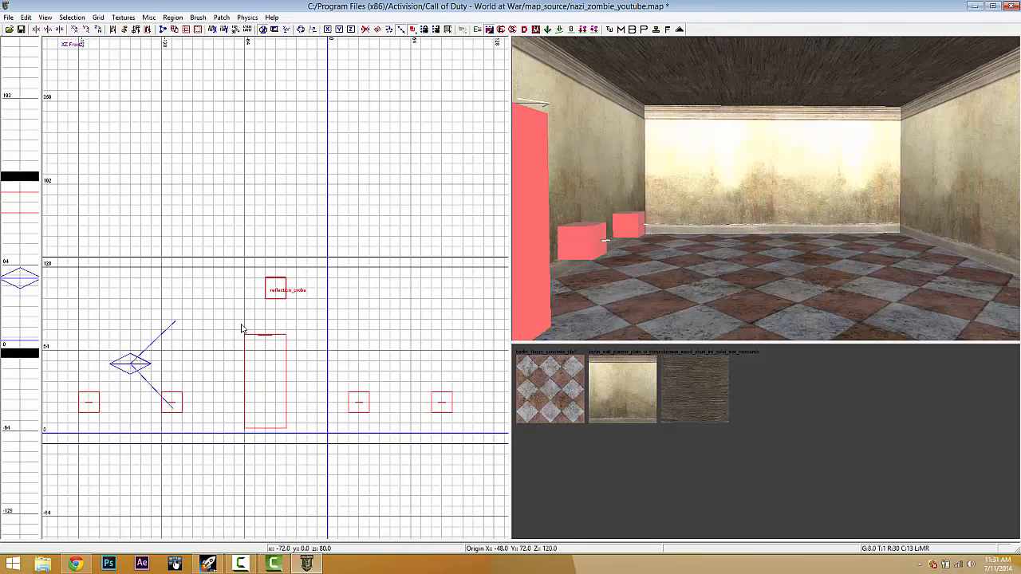
pyautogui.moveTo(279, 298)
pyautogui.mouseDown()
pyautogui.moveTo(272, 330)
pyautogui.moveTo(278, 317)
pyautogui.mouseUp()
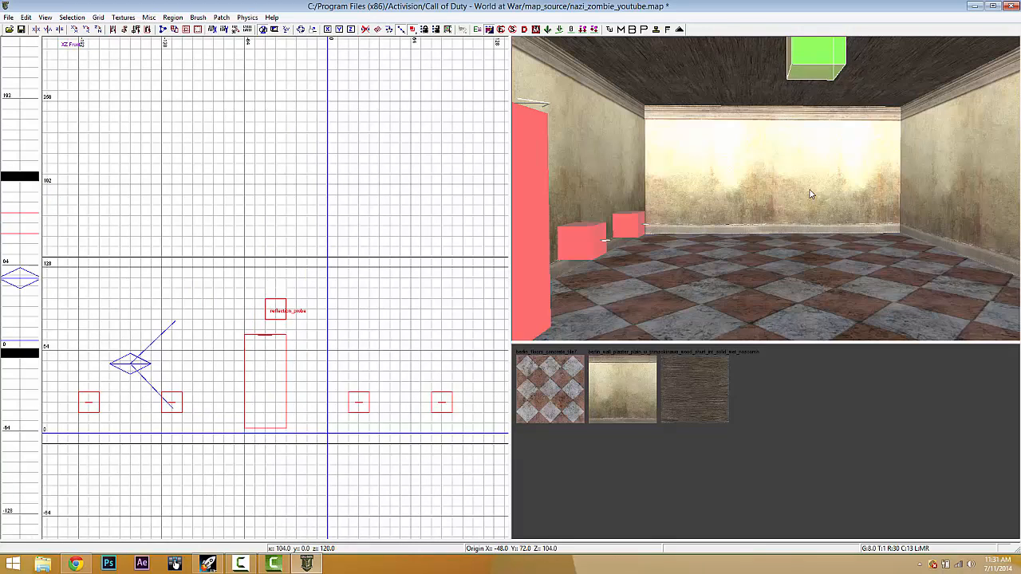
pyautogui.moveTo(811, 191); pyautogui.dragTo(802, 220, button='right')
pyautogui.press('Escape')
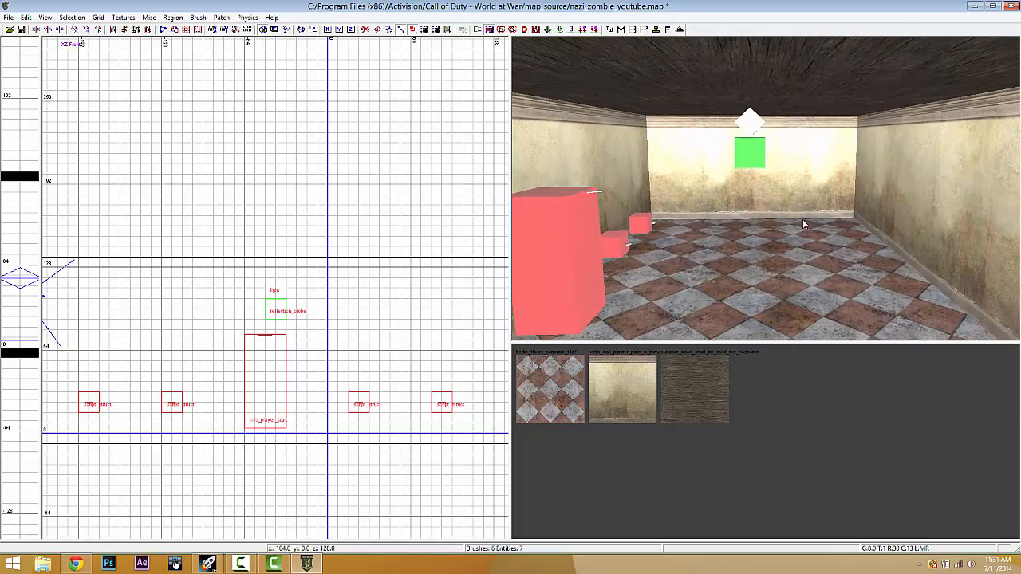